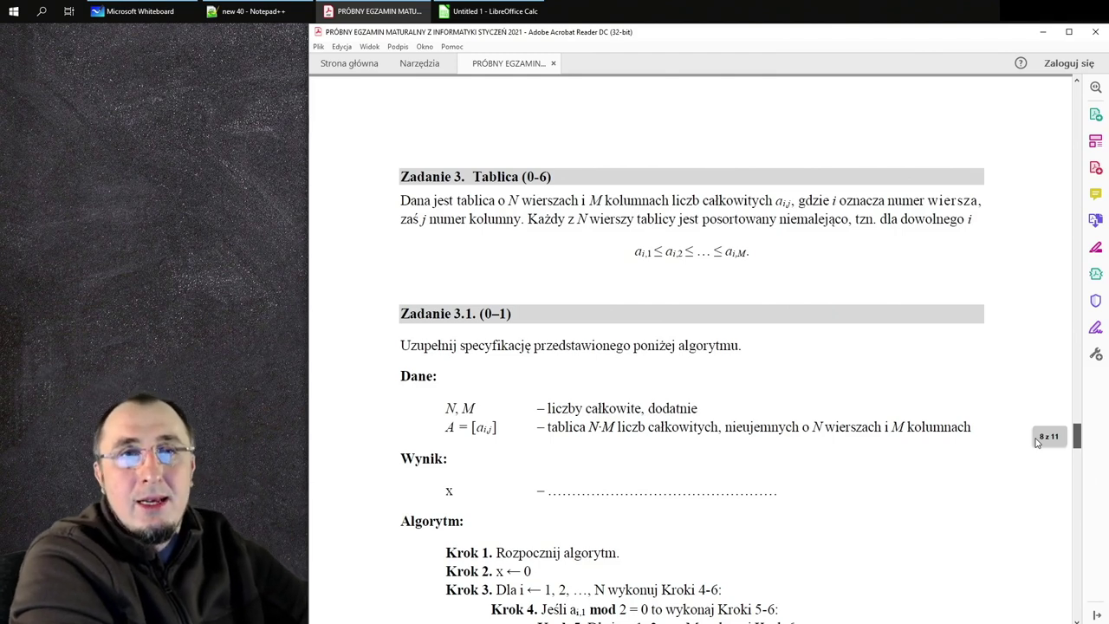
Switch to LibreOffice Calc and shade the cell range A1:E7 with a light grey background.
click(490, 11)
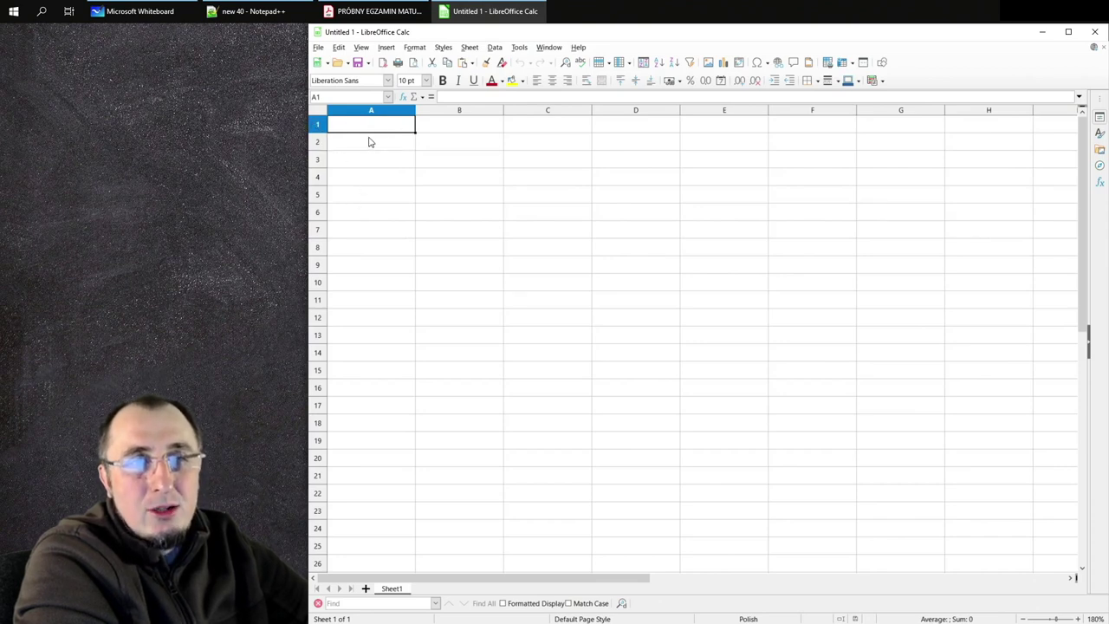
drag(369, 129, 695, 231)
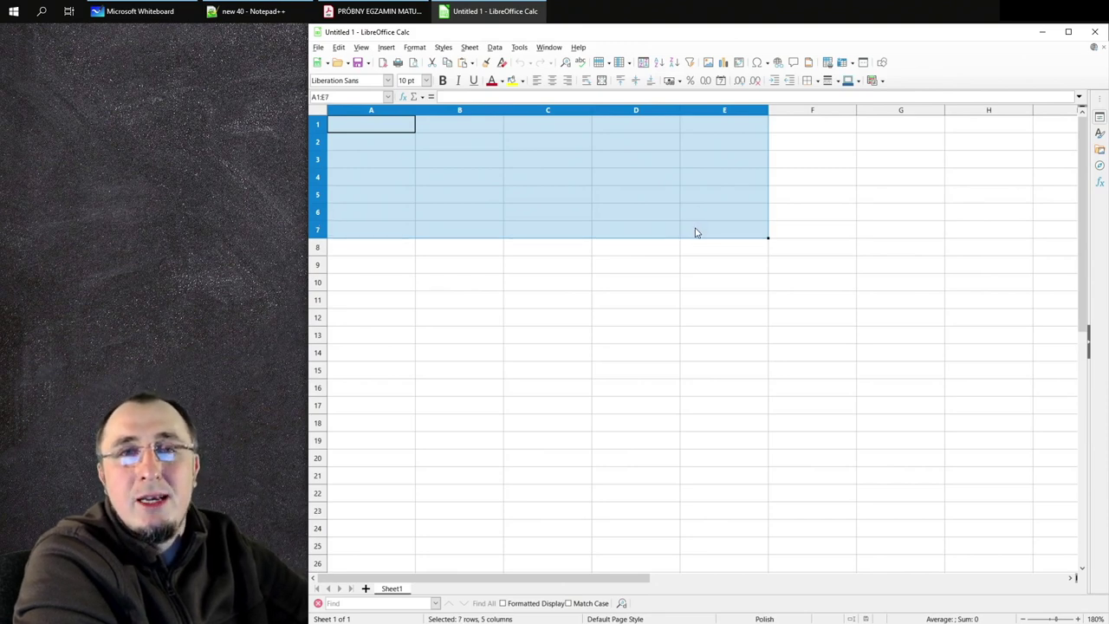
click(521, 80)
click(607, 149)
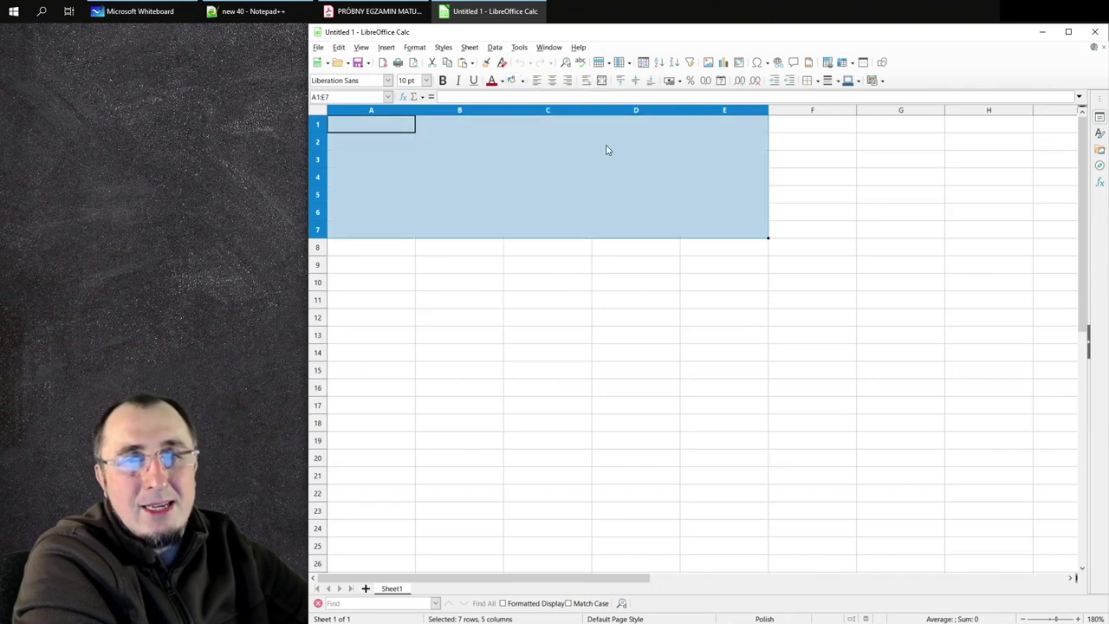
click(612, 248)
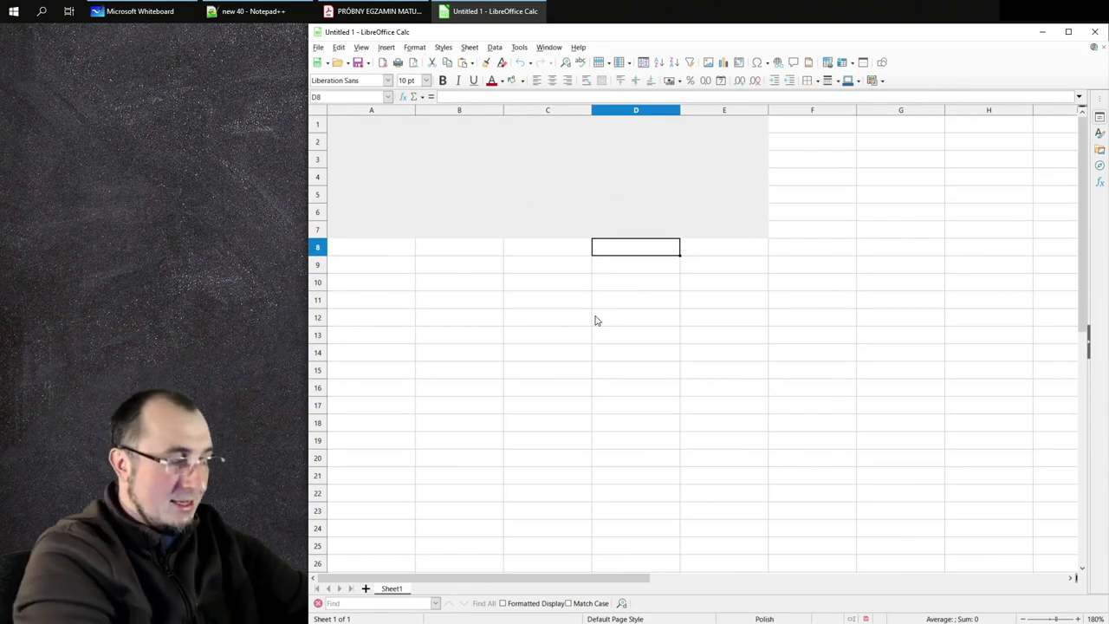
Enter the label N in cell G2 and the value 7 in cell G3.
click(831, 146)
click(900, 155)
click(901, 147)
double_click(901, 147)
text(N)
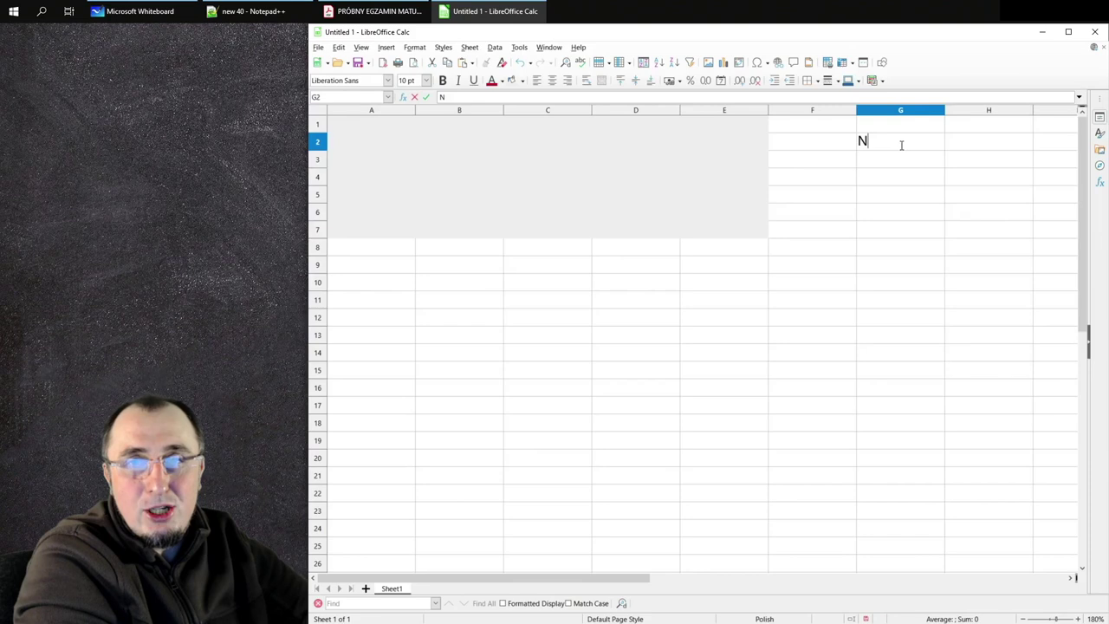
key(Return)
text(7)
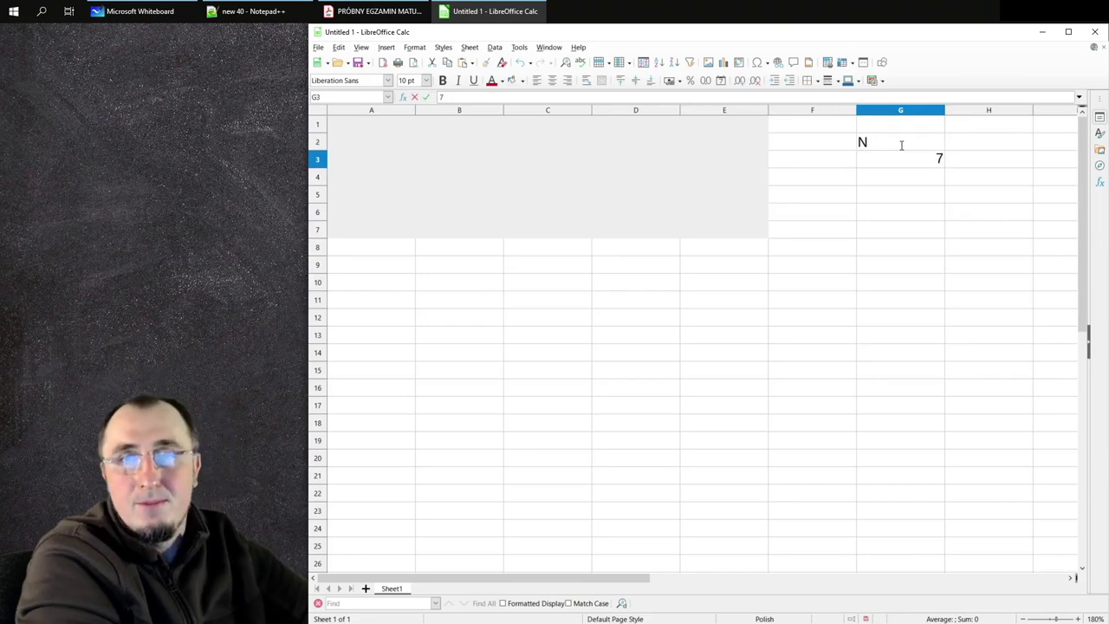
double_click(896, 165)
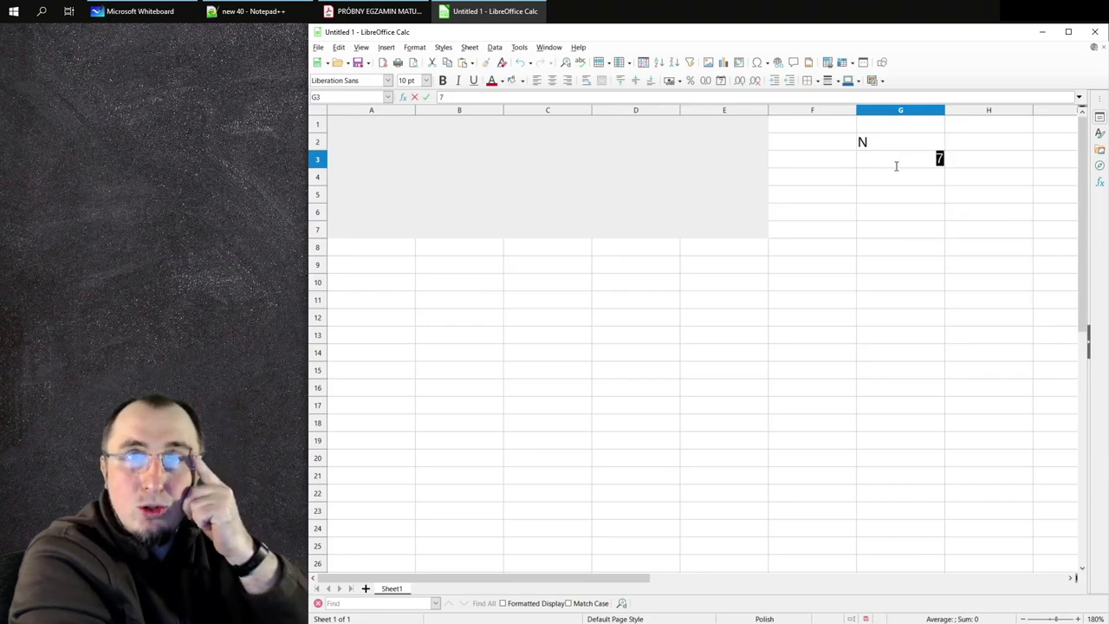
Centre the contents of cells G2 and G3 horizontally.
click(897, 150)
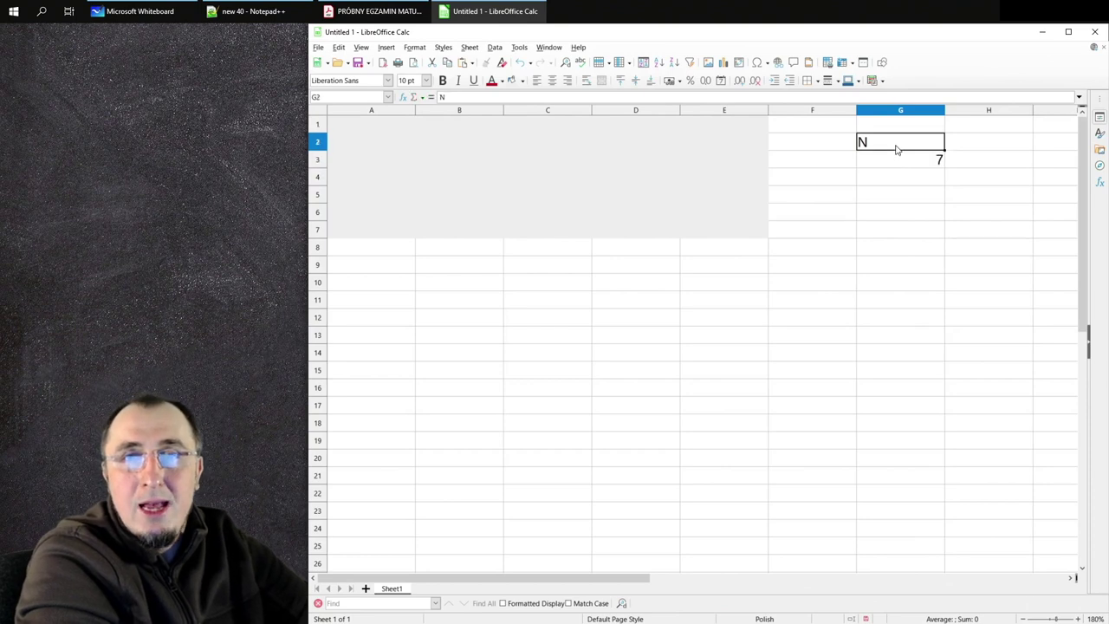
key(ctrl+e)
key(Down)
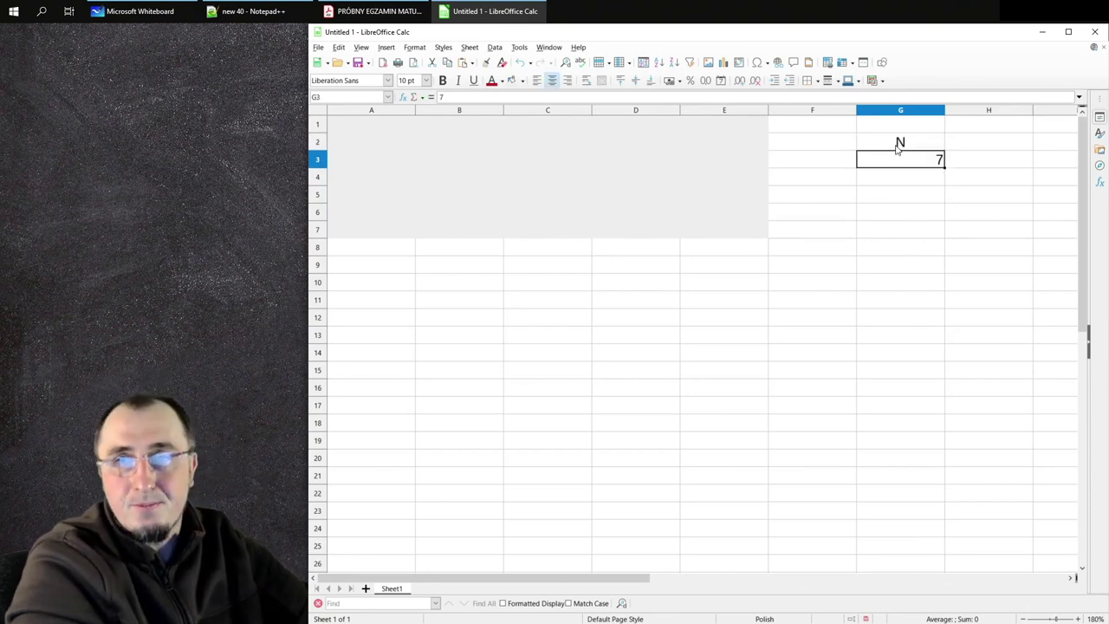
key(ctrl+e)
key(Down)
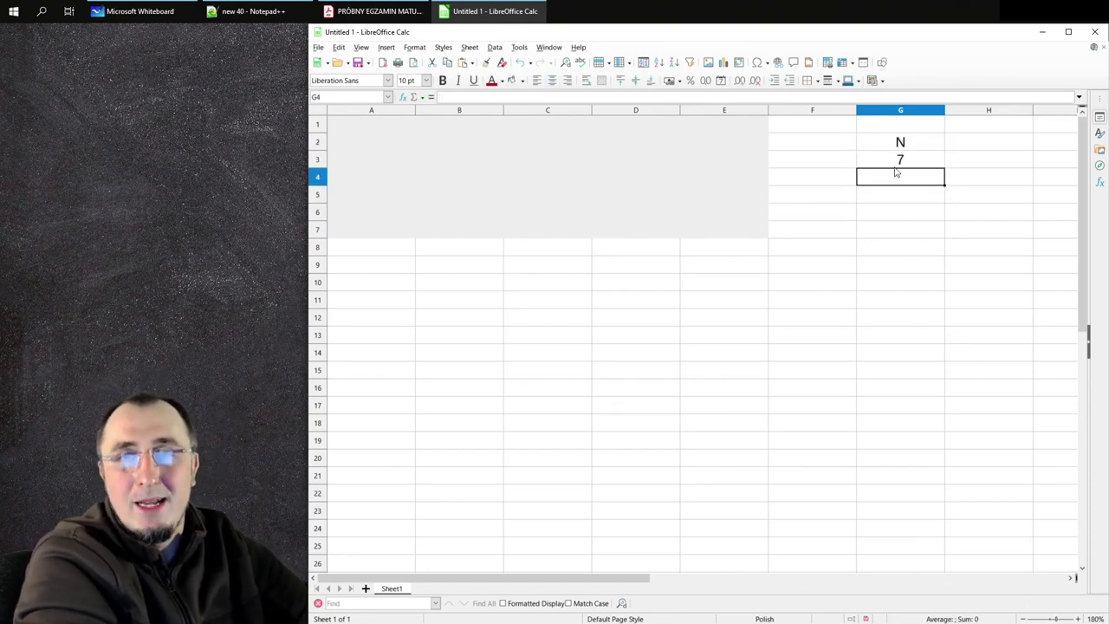
Enter the label M in cell G5 and centre it horizontally.
click(889, 191)
text(M)
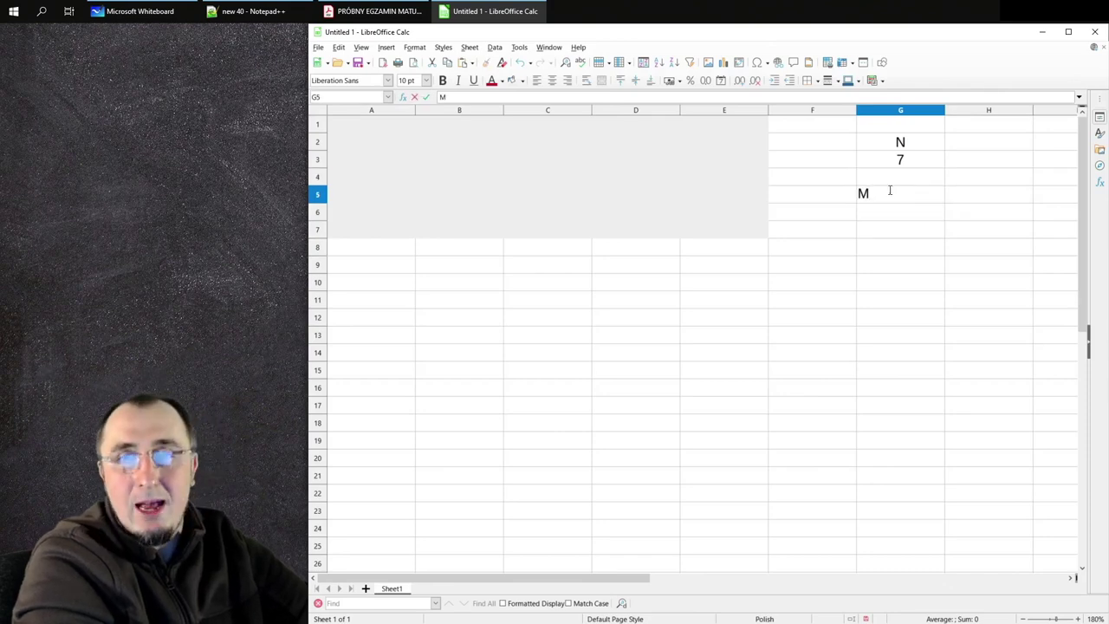
key(Tab)
click(890, 193)
key(ctrl+e)
Enter the value 5 in cell G6 below the M label and centre it.
key(Down)
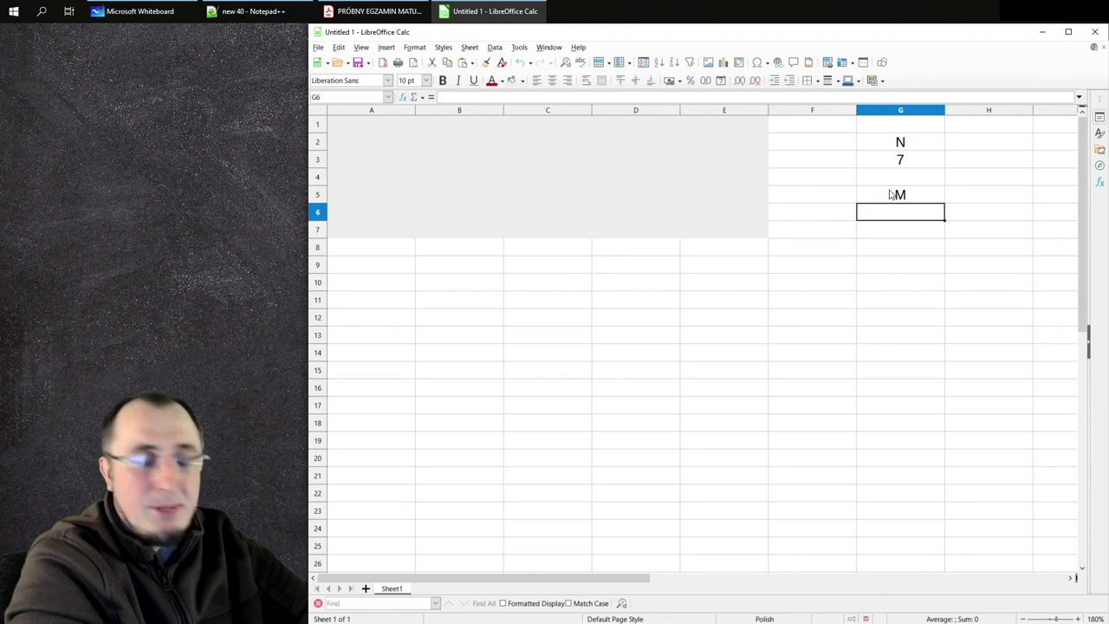
text(5)
key(Return)
key(Up)
key(ctrl+e)
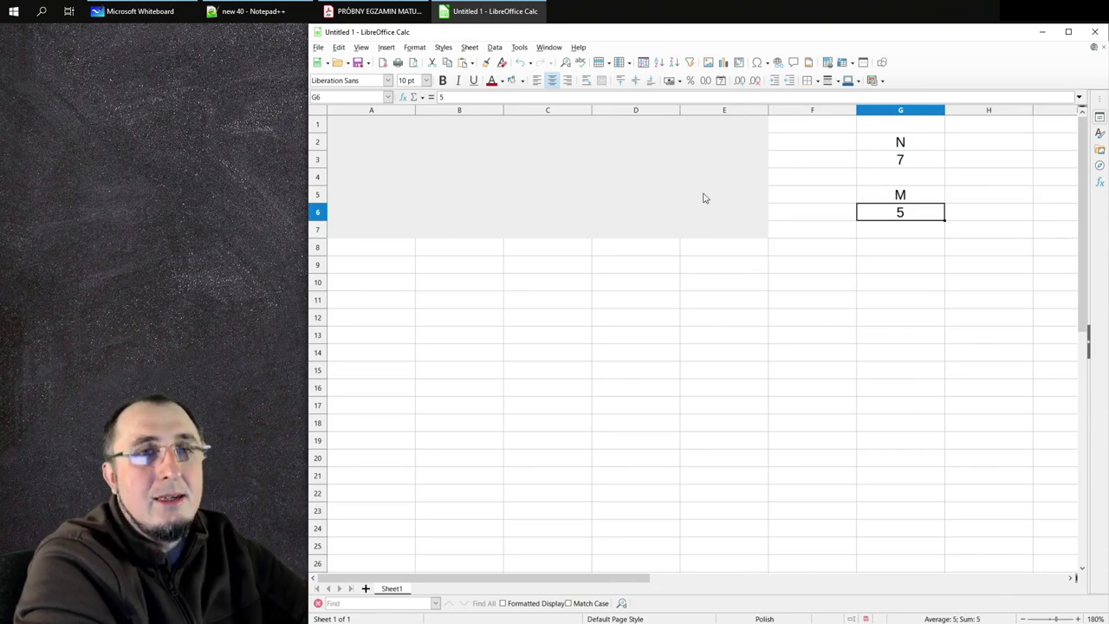
mouse_move(364, 6)
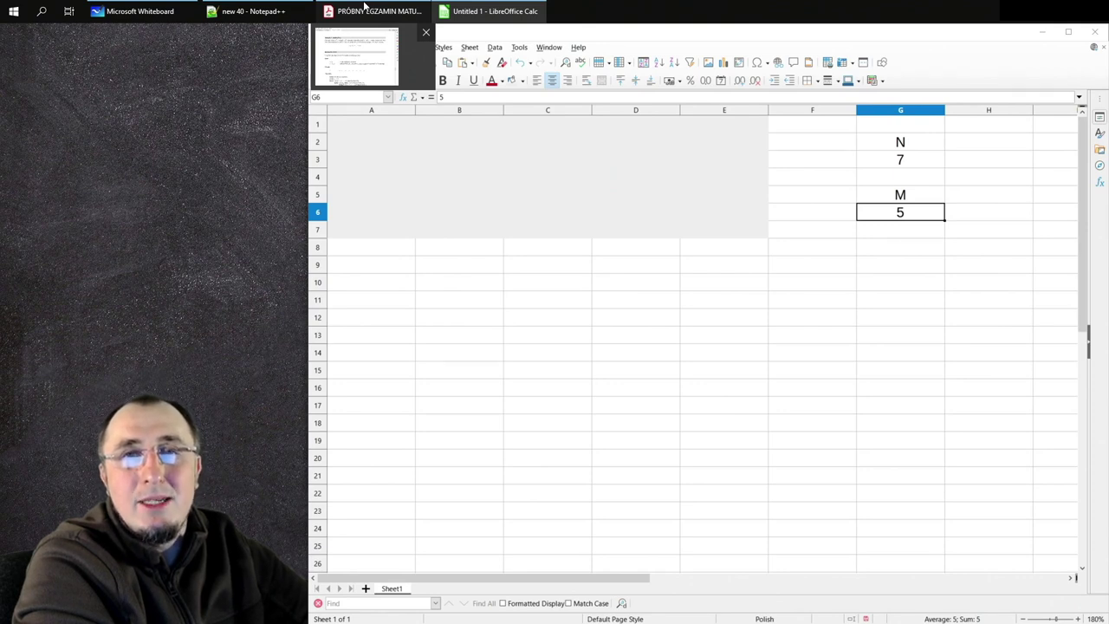
click(364, 130)
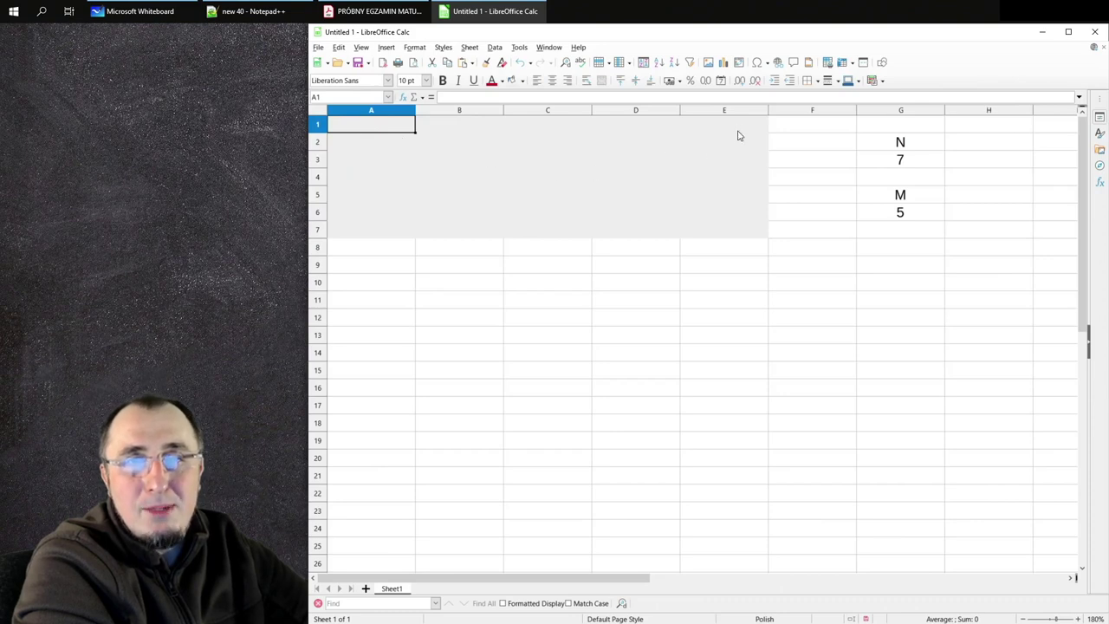
click(740, 163)
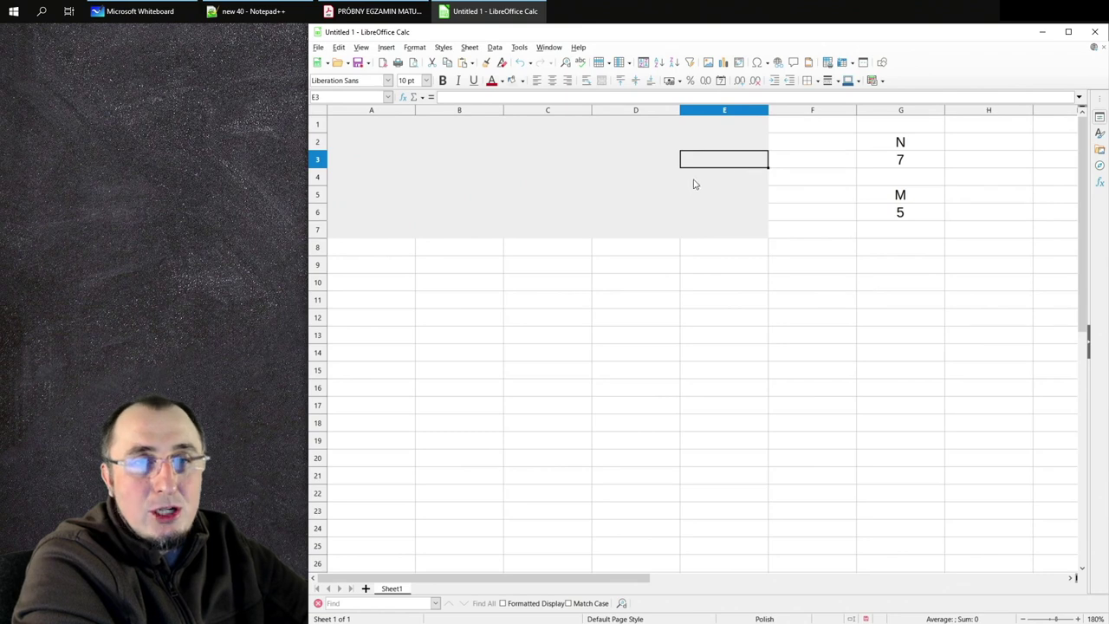
click(543, 232)
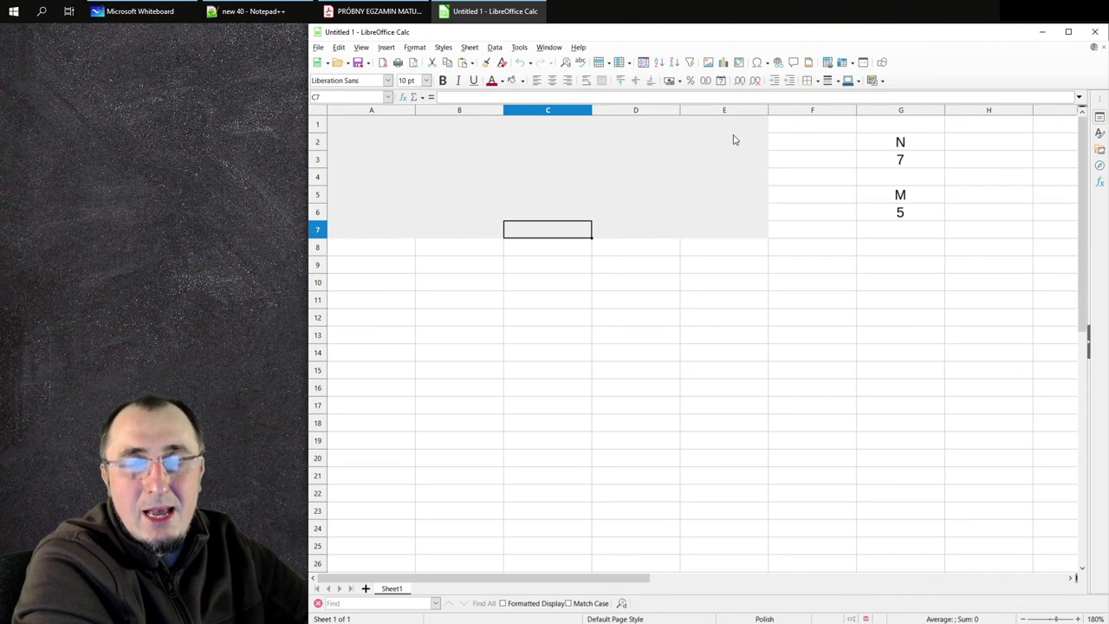
Enter the element label a3,5 in cell E3 of the shaded table.
click(736, 163)
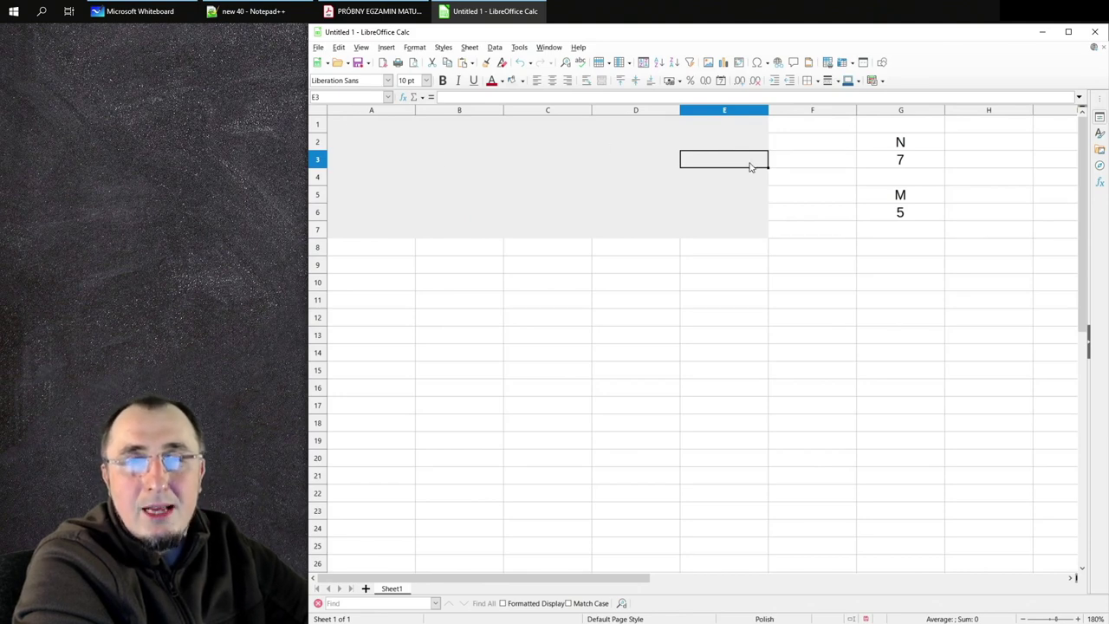
text(a)
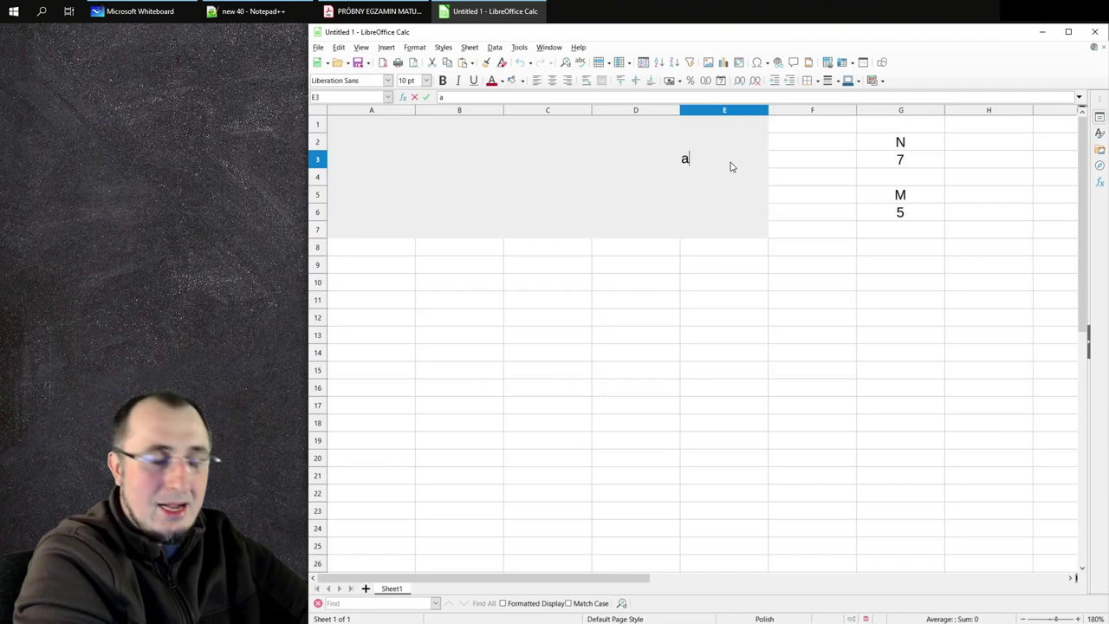
text(3,5)
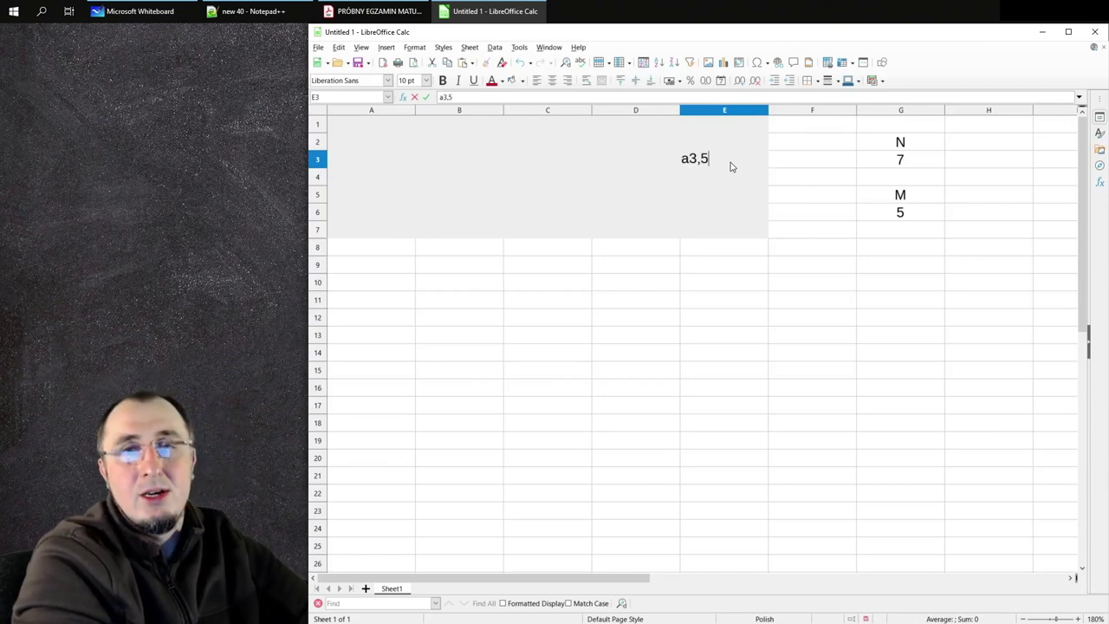
key(Return)
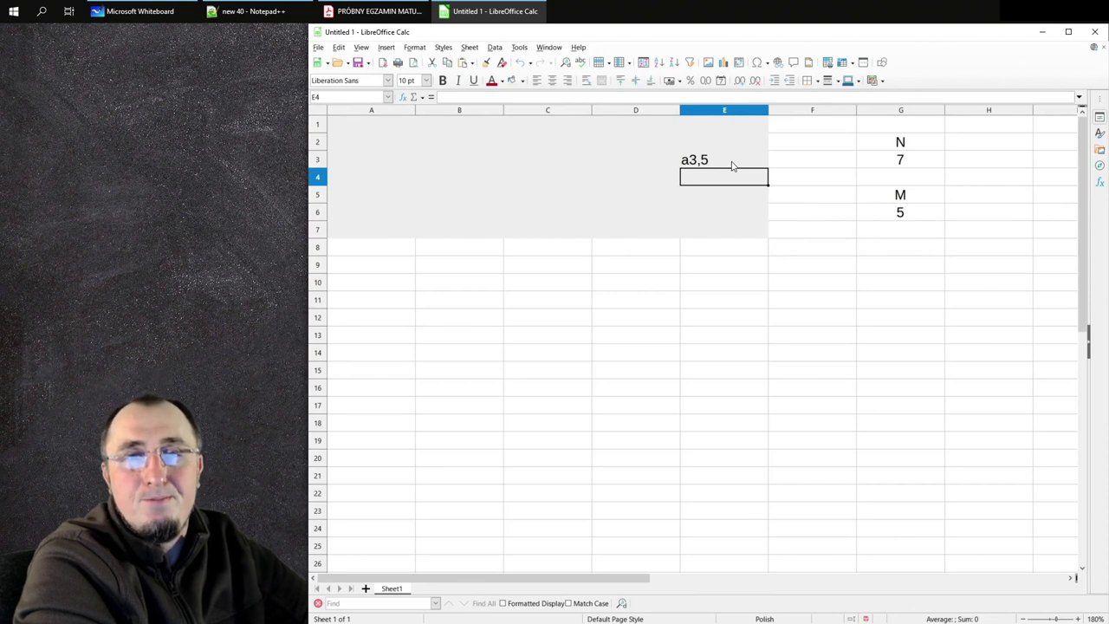
Enter the row and column index 1,3 in cell C1 of the shaded table.
click(520, 130)
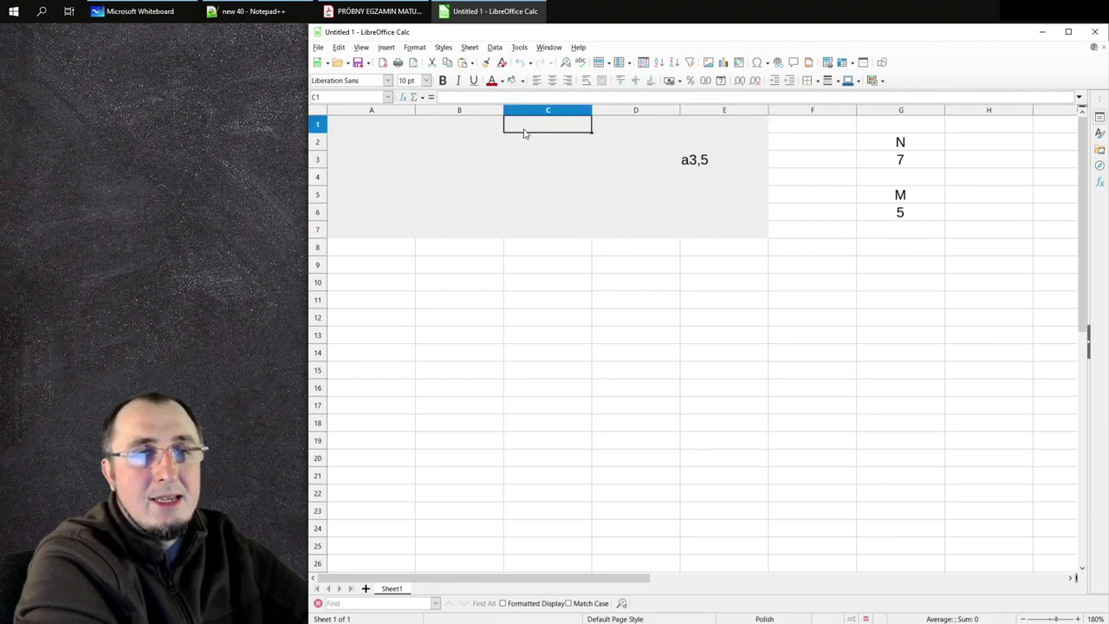
text(1)
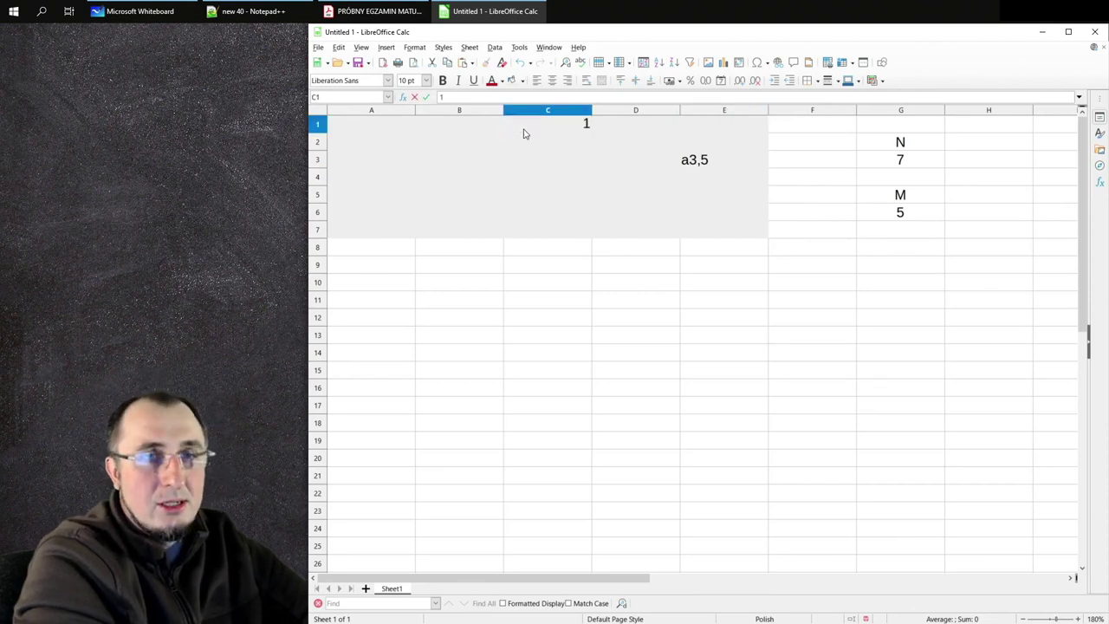
text(,3)
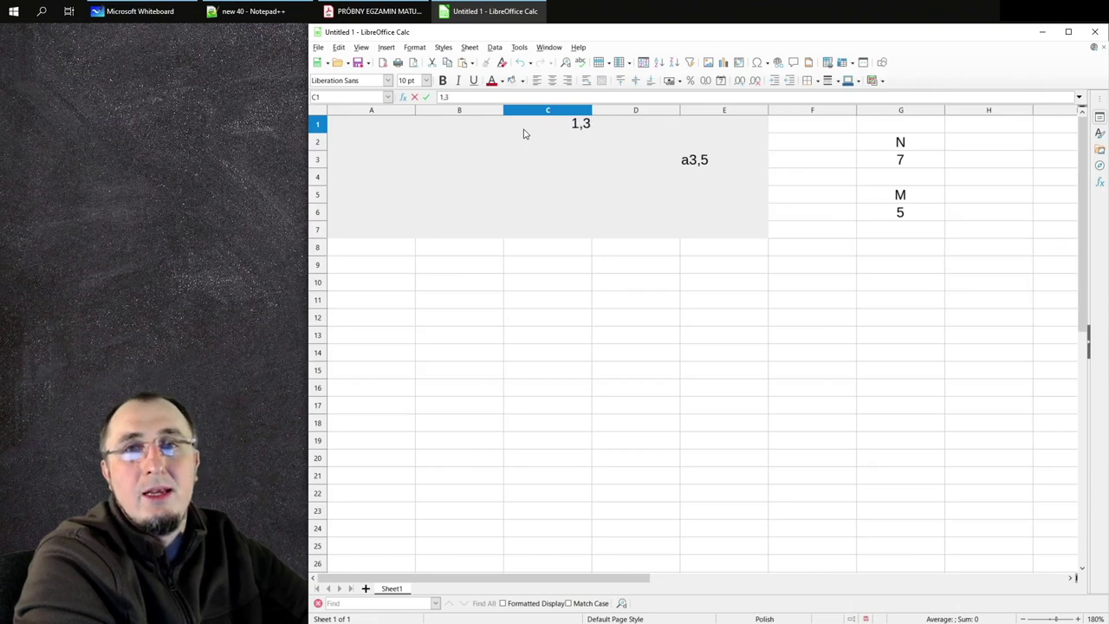
key(Return)
Clear the contents of cells C1:E3 while keeping their formatting.
drag(561, 128, 672, 169)
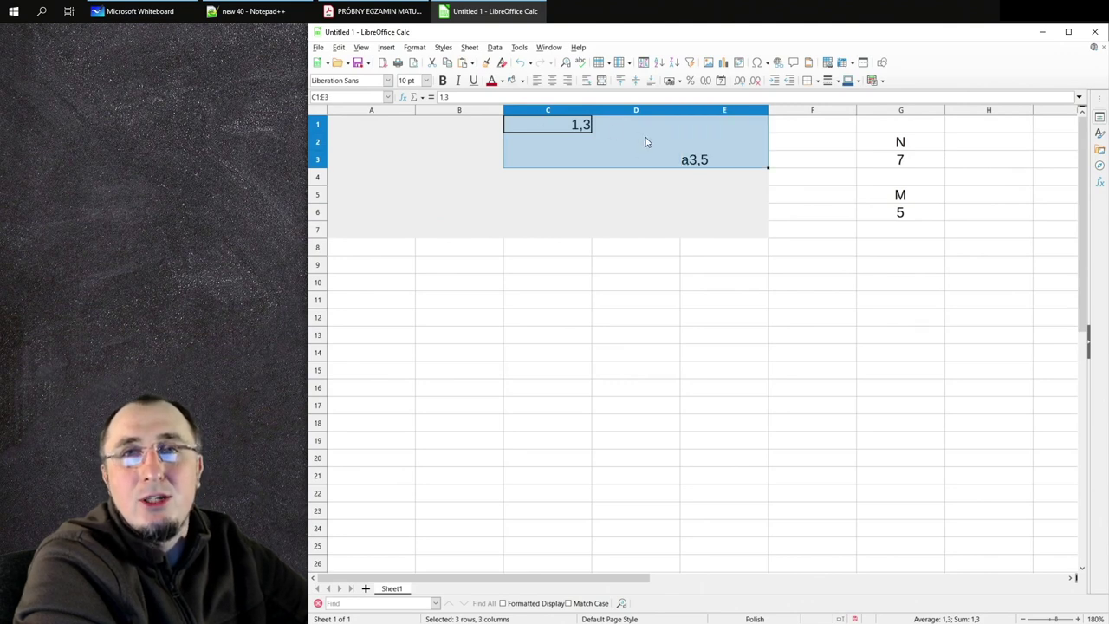
click(416, 7)
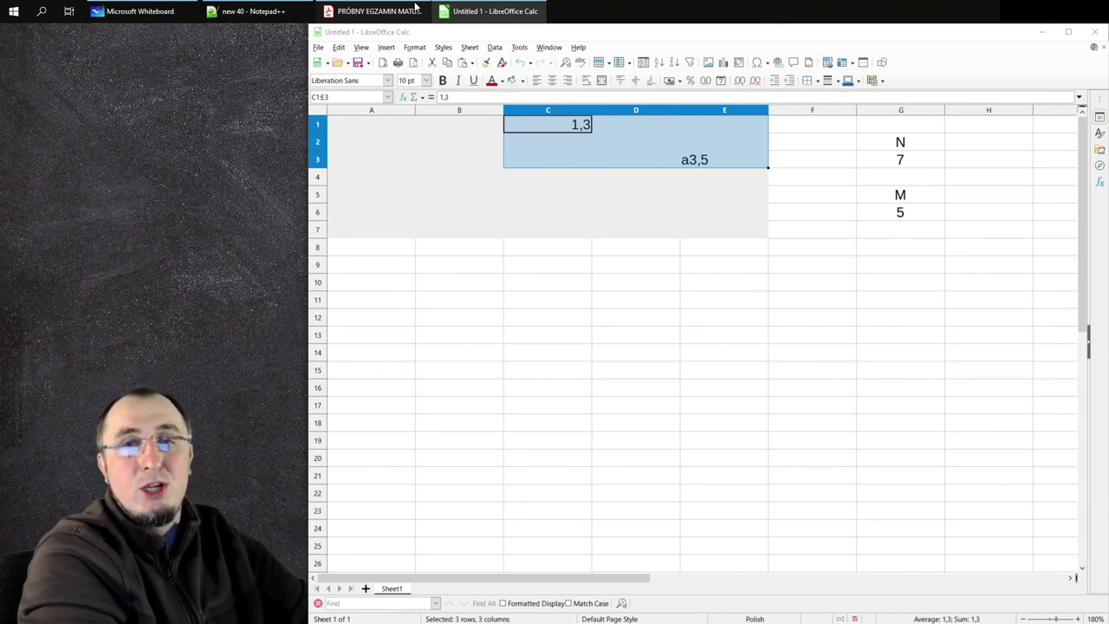
click(436, 31)
key(BackSpace)
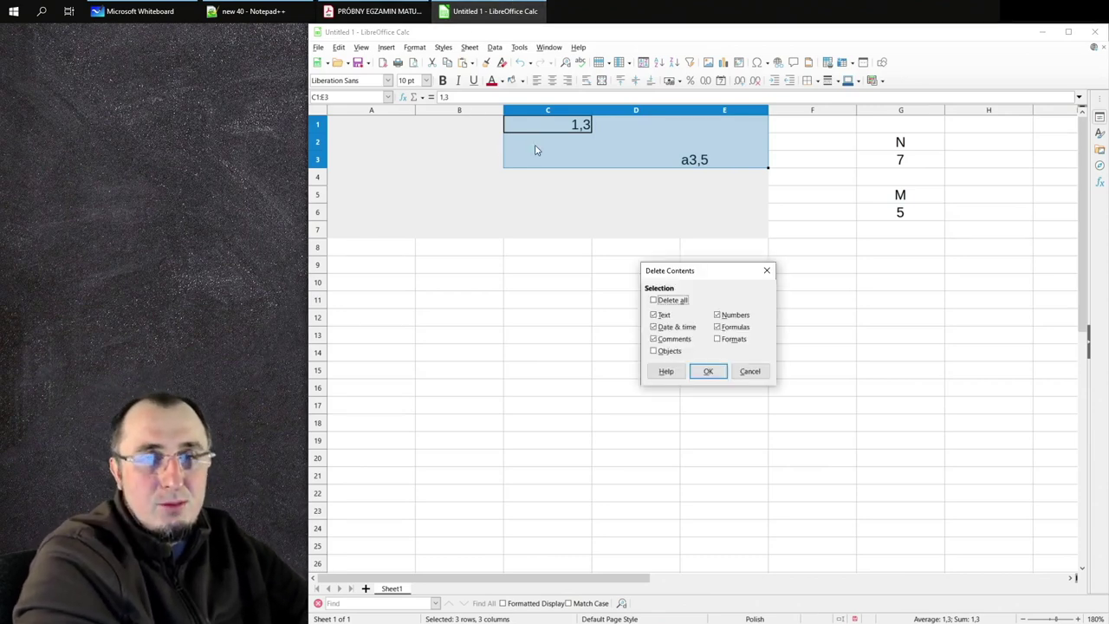
key(Return)
Fill the table's first row, cells A1 to E1, with the values 1, 2, 3, 4 and 5.
click(534, 150)
key(Left)
key(Left)
key(Right)
key(Up)
key(Left)
key(Up)
text(1)
key(Tab)
text(2)
key(Tab)
text(3)
key(Tab)
text(4)
key(Tab)
text(5)
key(Tab)
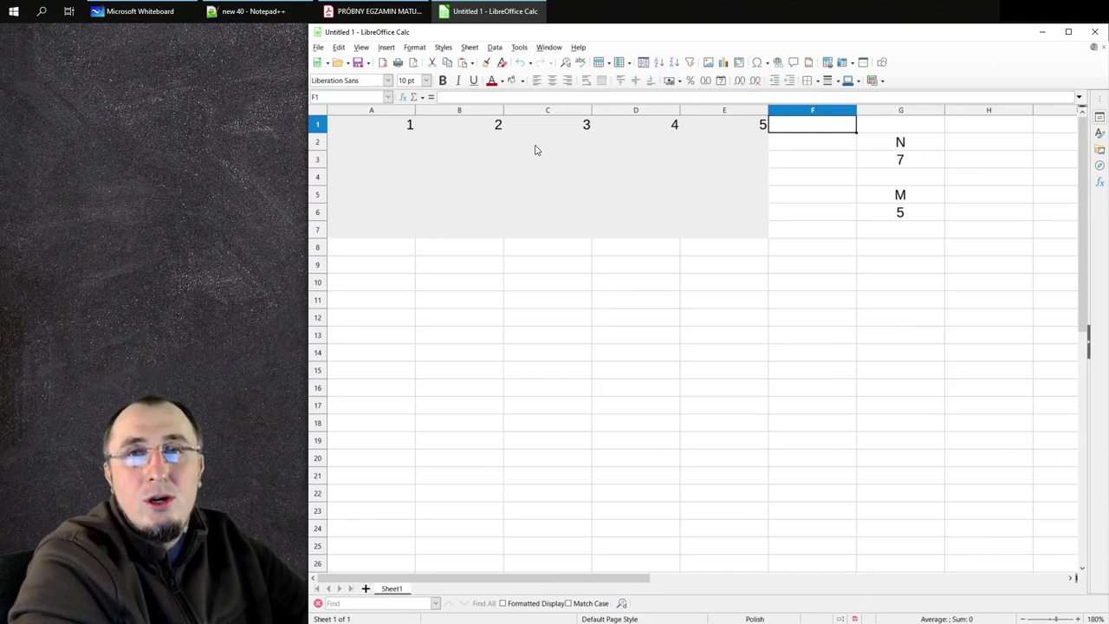
Fill the table's second row, cells A2 to E2, with the values 1, 2, 2, 2 and 6.
key(Down)
key(Left)
key(Left)
key(Left)
key(Left)
key(Left)
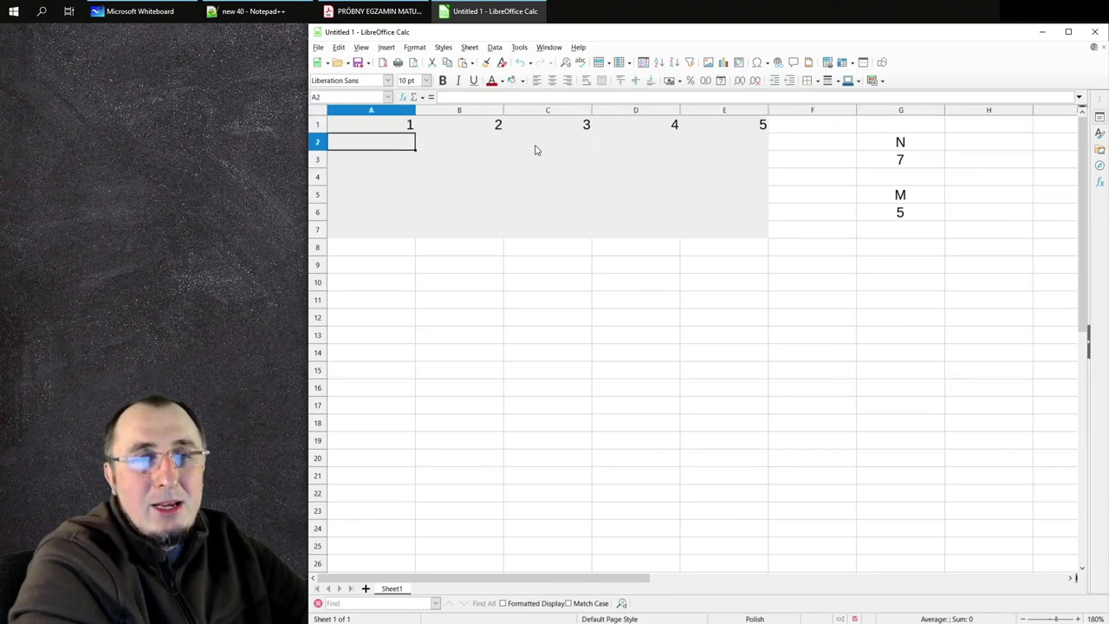
text(1)
key(Tab)
text(2)
key(Tab)
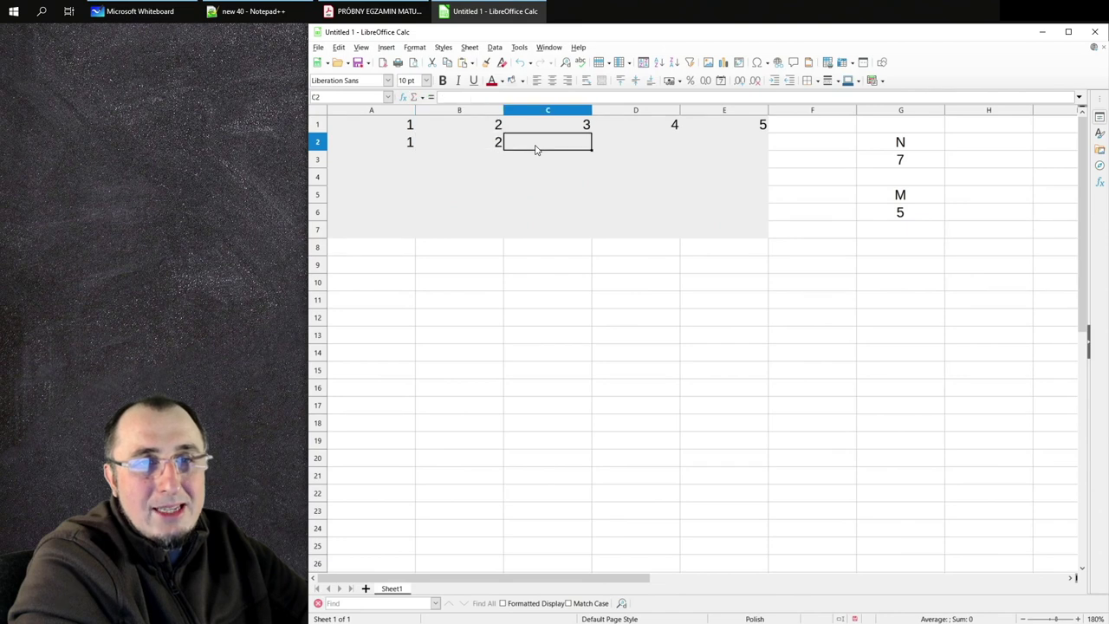
text(2)
key(Tab)
text(2)
key(Tab)
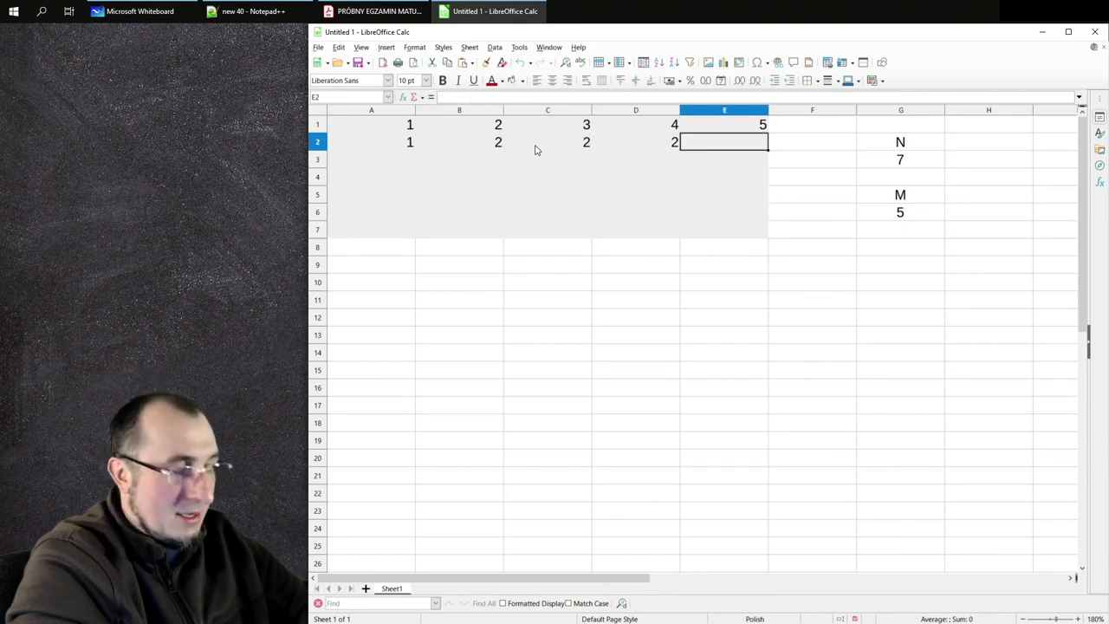
text(6)
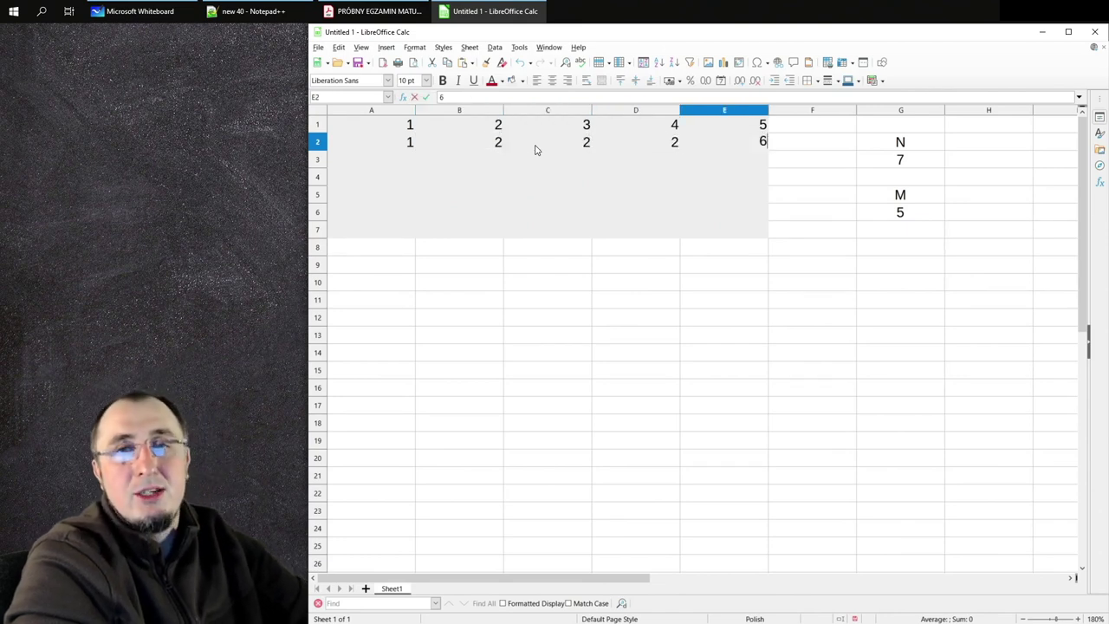
key(Tab)
Examine the ordering of the second row's values by extending and shrinking a cell selection from A2 towards E2.
key(Left)
key(Left)
key(Left)
key(Left)
key(Left)
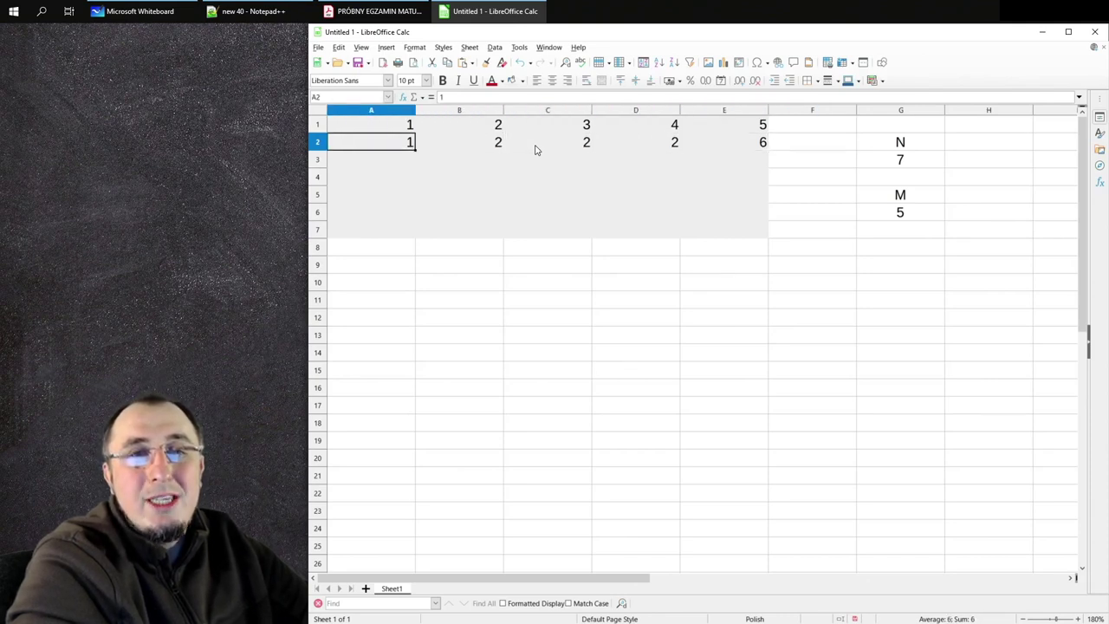
key(shift+Right)
key(shift+Right)
key(shift+Right)
key(shift+Right)
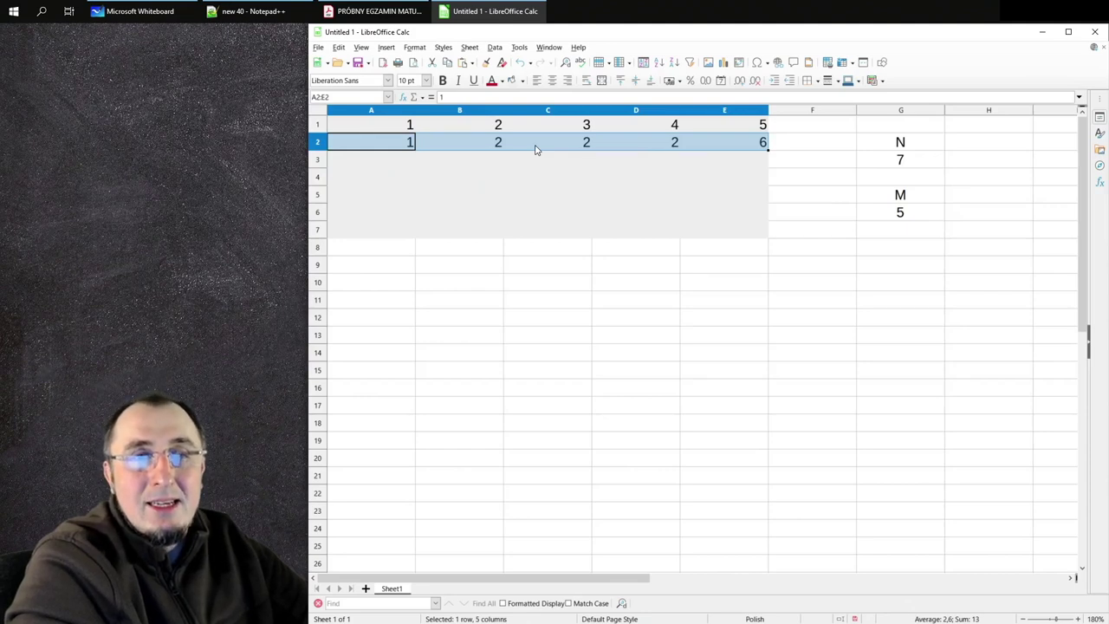
key(shift+Left)
key(shift+Left)
key(shift+Left)
key(shift+Left)
key(shift+Right)
key(shift+Right)
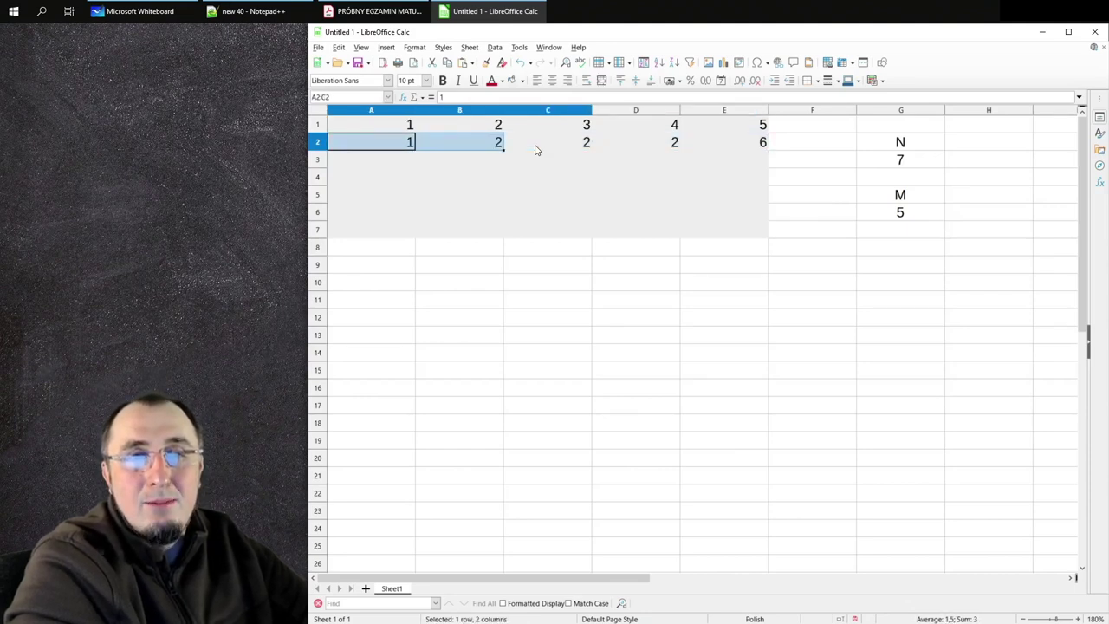
Review the values across cells A2 to E2 once more, comparing each value with its neighbour.
key(shift+Right)
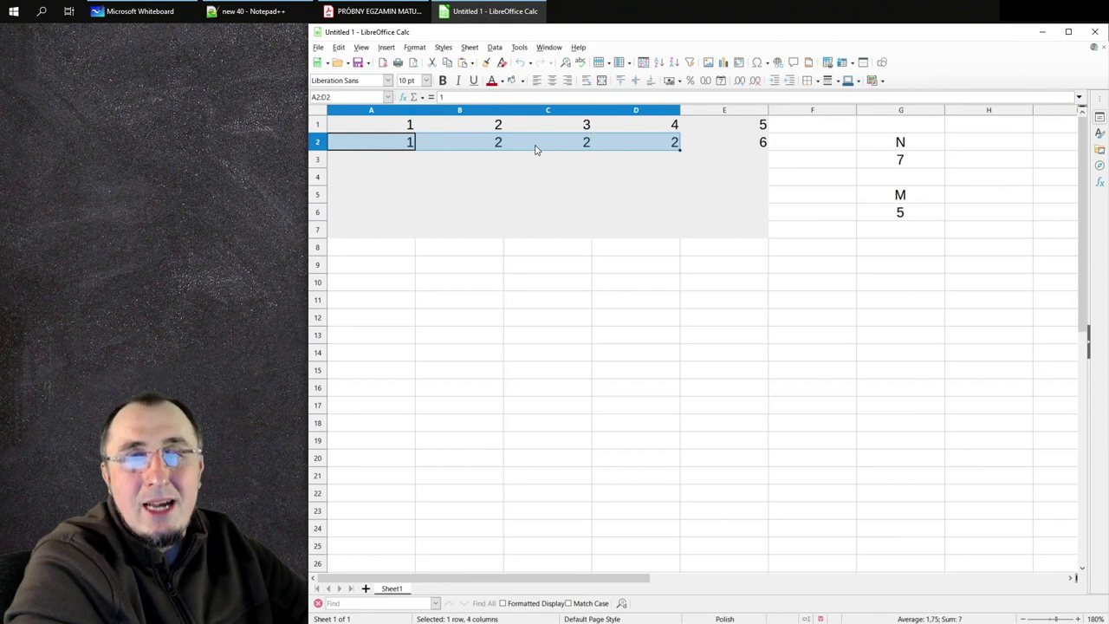
key(shift+Right)
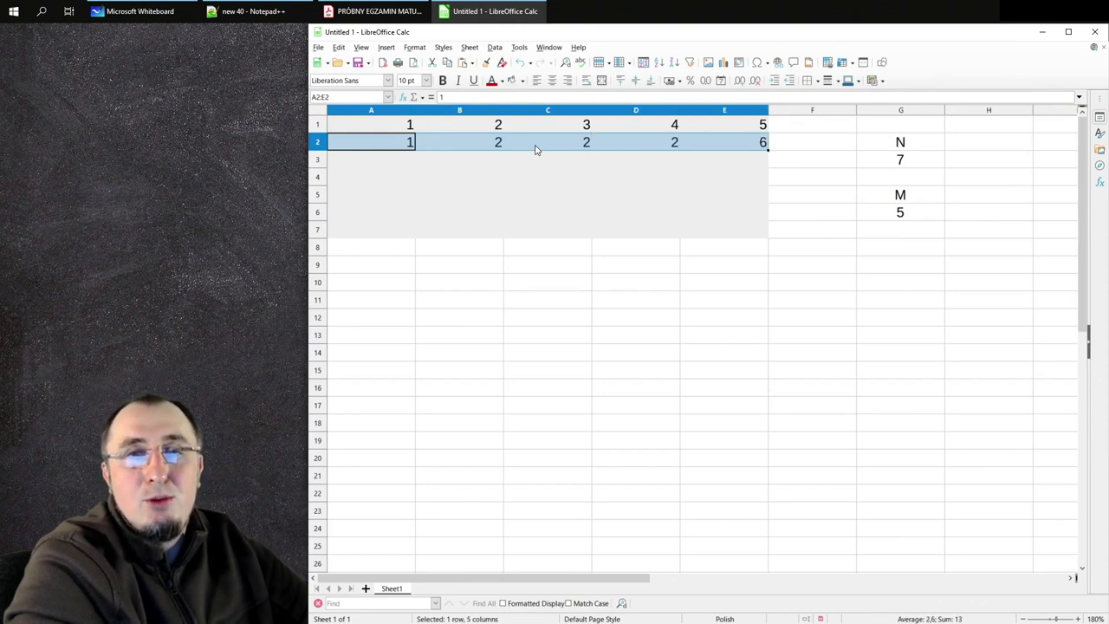
key(shift+Left)
key(shift+Left)
key(shift+Left)
key(shift+Left)
key(shift+Right)
key(shift+Right)
key(shift+Right)
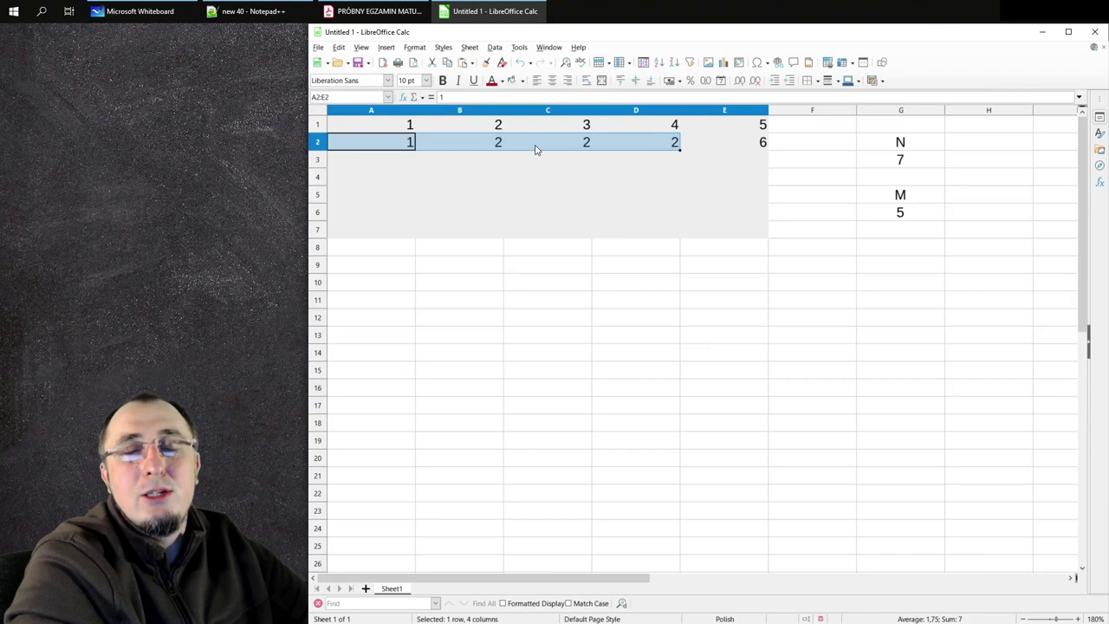
key(shift+Right)
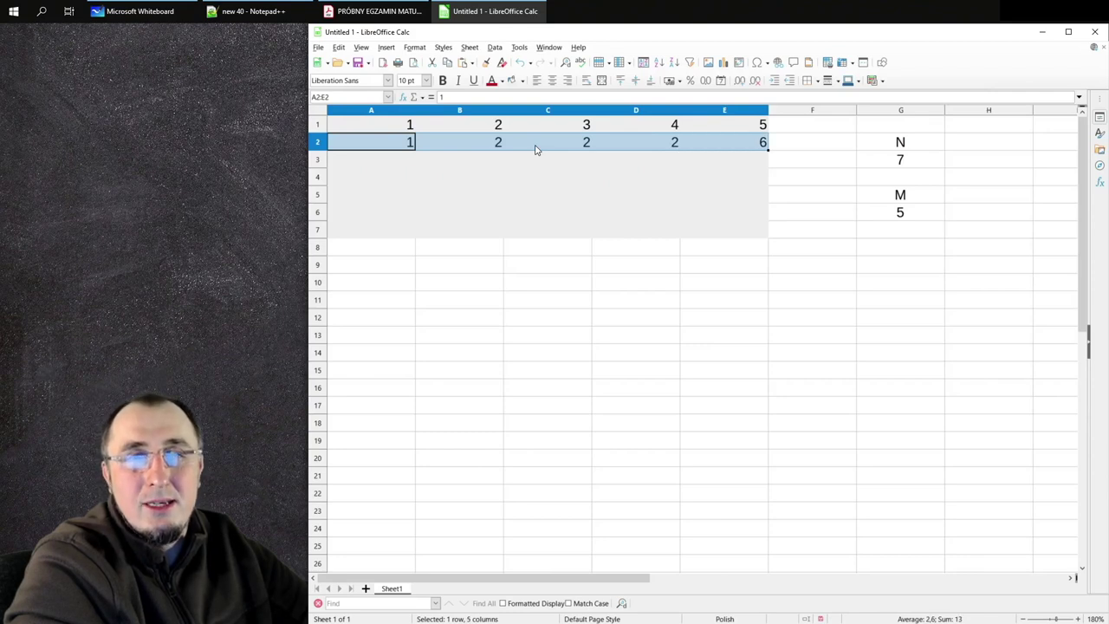
Set cell C2 in the second row to 1 as a counterexample to the non-decreasing order.
key(Right)
key(Right)
text(1)
key(Return)
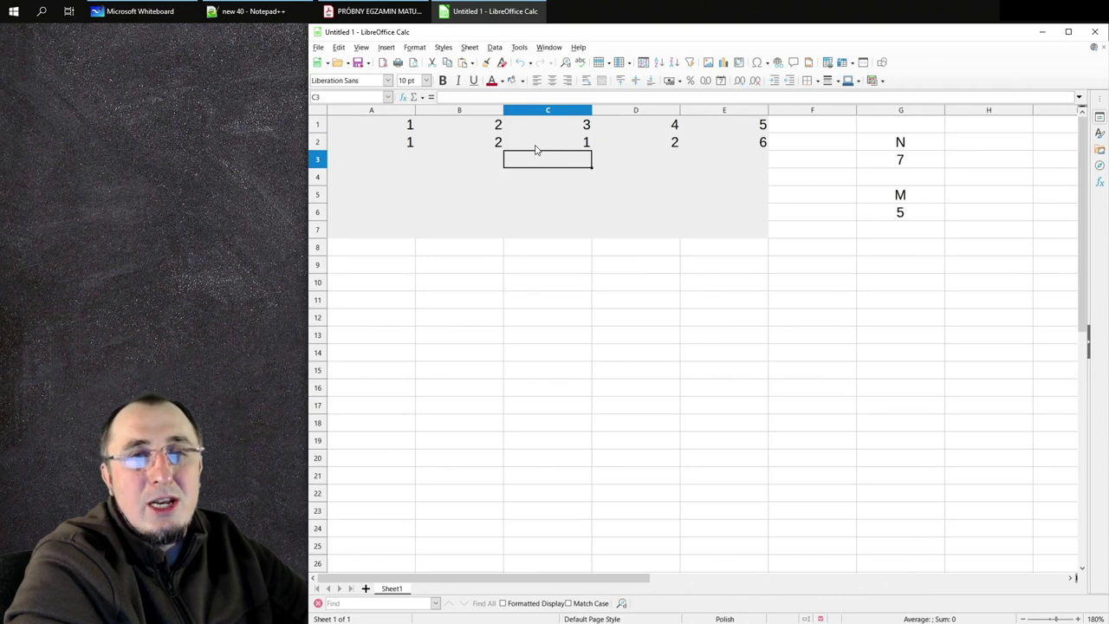
Compare the altered value in C2 with its neighbours and check the whole second row against the first.
key(Up)
key(Left)
key(Right)
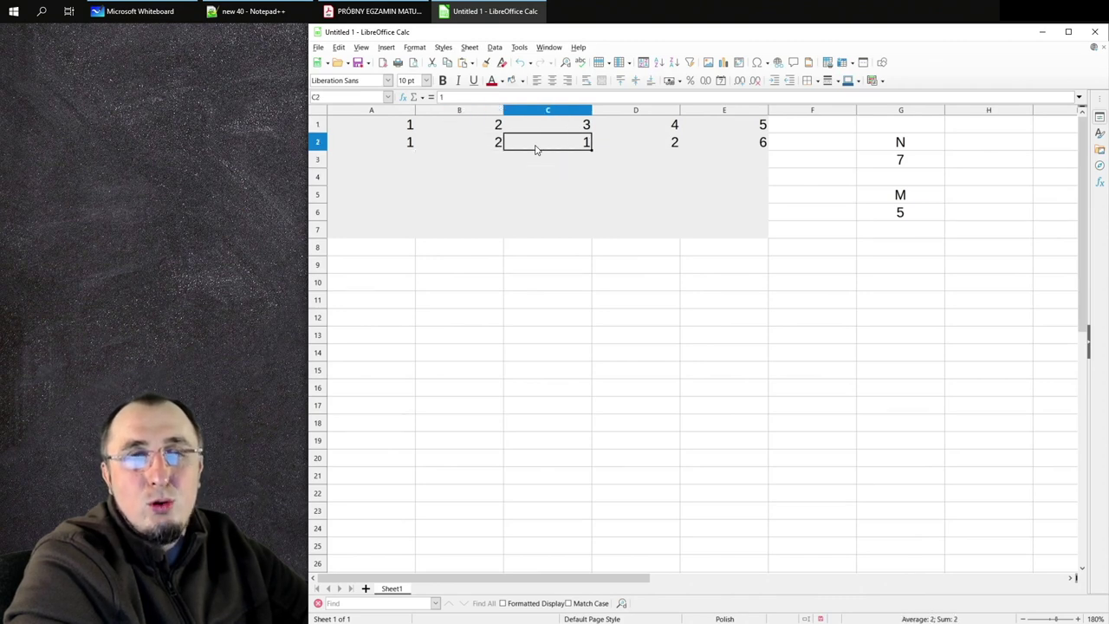
key(shift+Left)
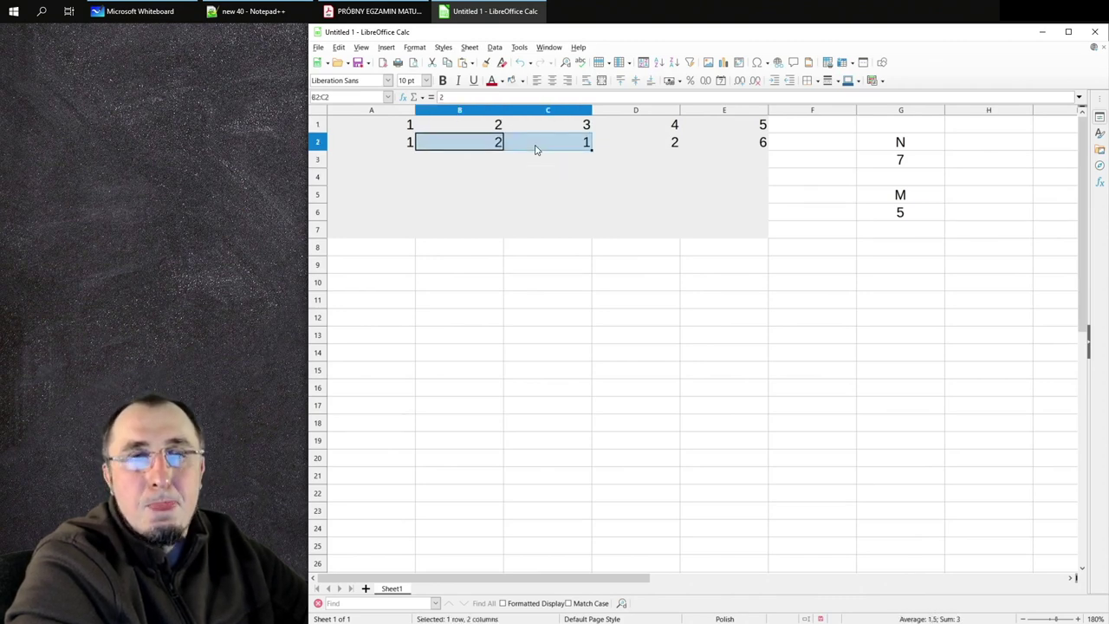
key(shift+Left)
key(shift+Right)
key(shift+Right)
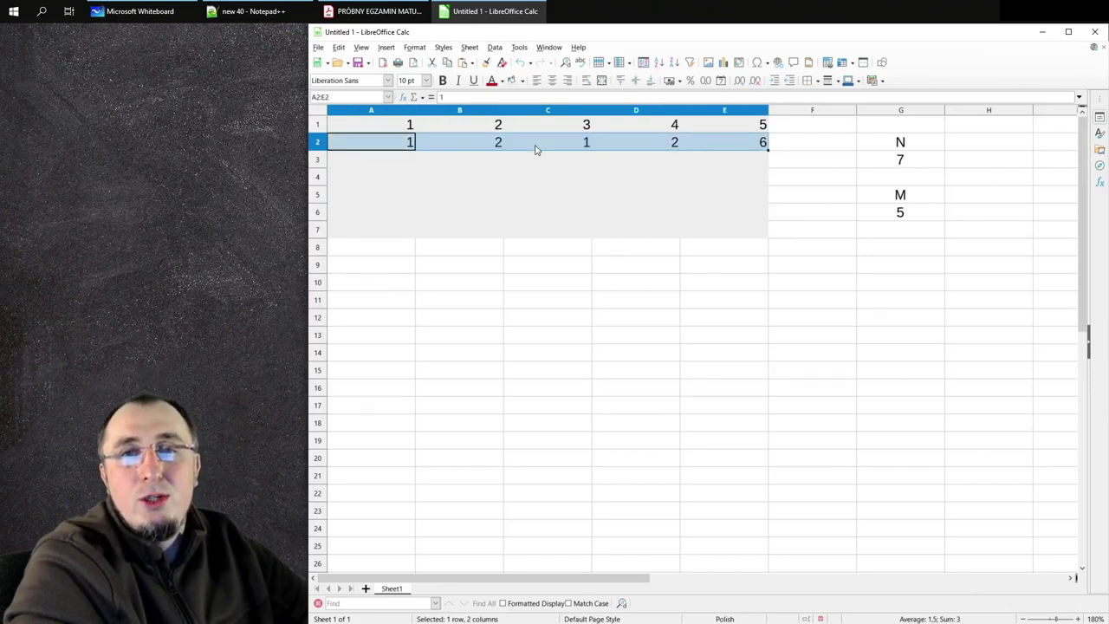
key(shift+Up)
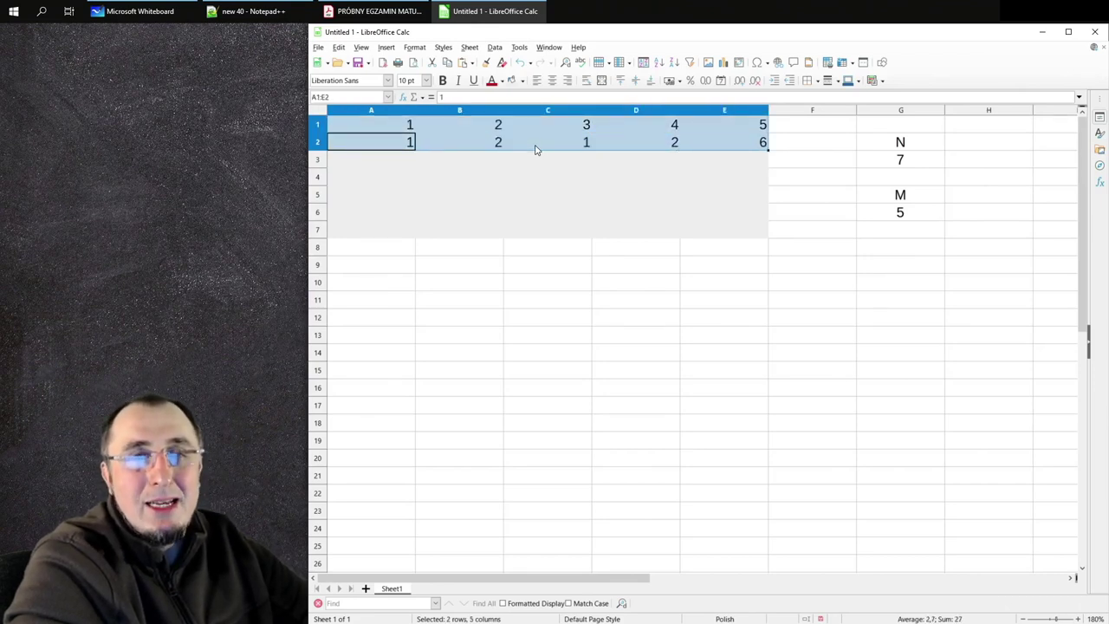
key(shift+Down)
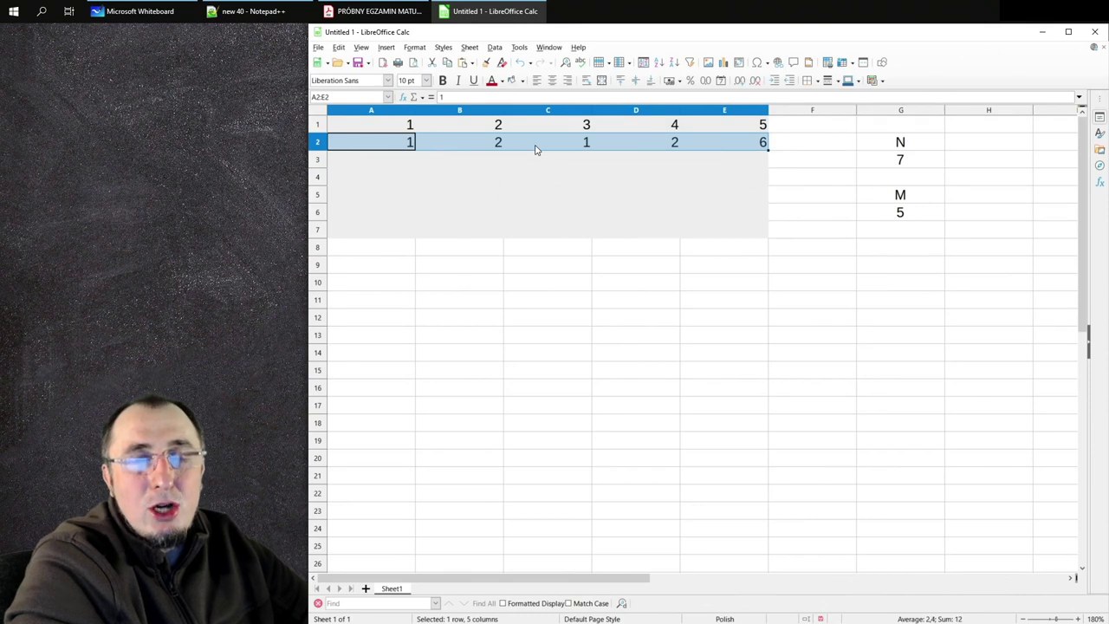
Restore the second row's non-decreasing order by setting cell C2 back to 2.
key(Left)
key(Right)
key(Right)
key(Right)
key(Left)
key(Left)
key(Right)
text(2)
key(Return)
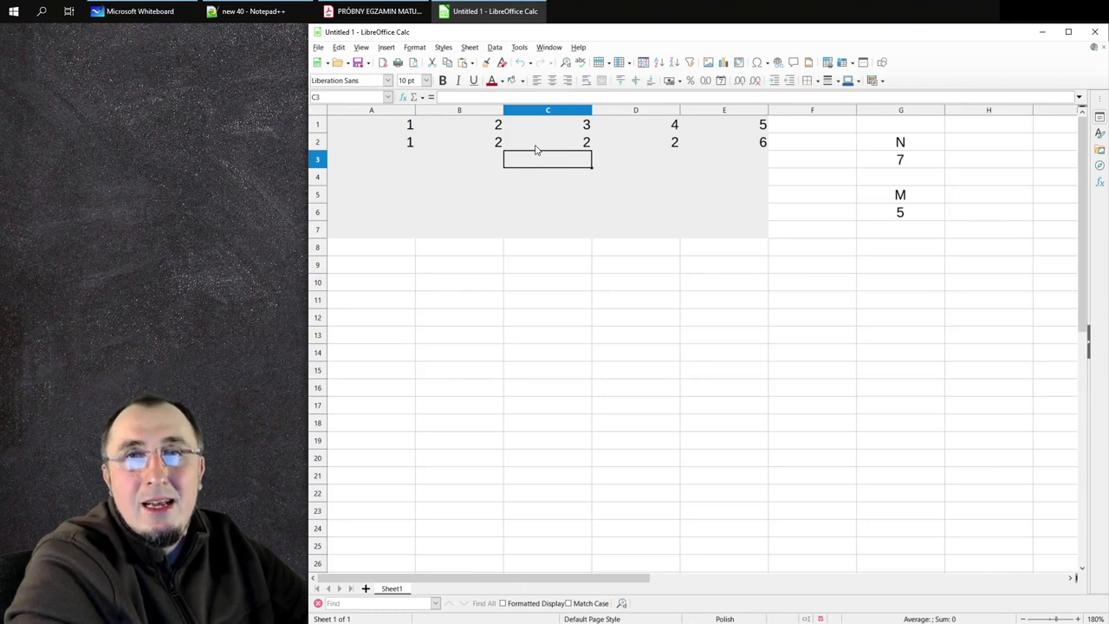
Examine the values of the table's first two rows cell by cell.
key(Up)
key(Up)
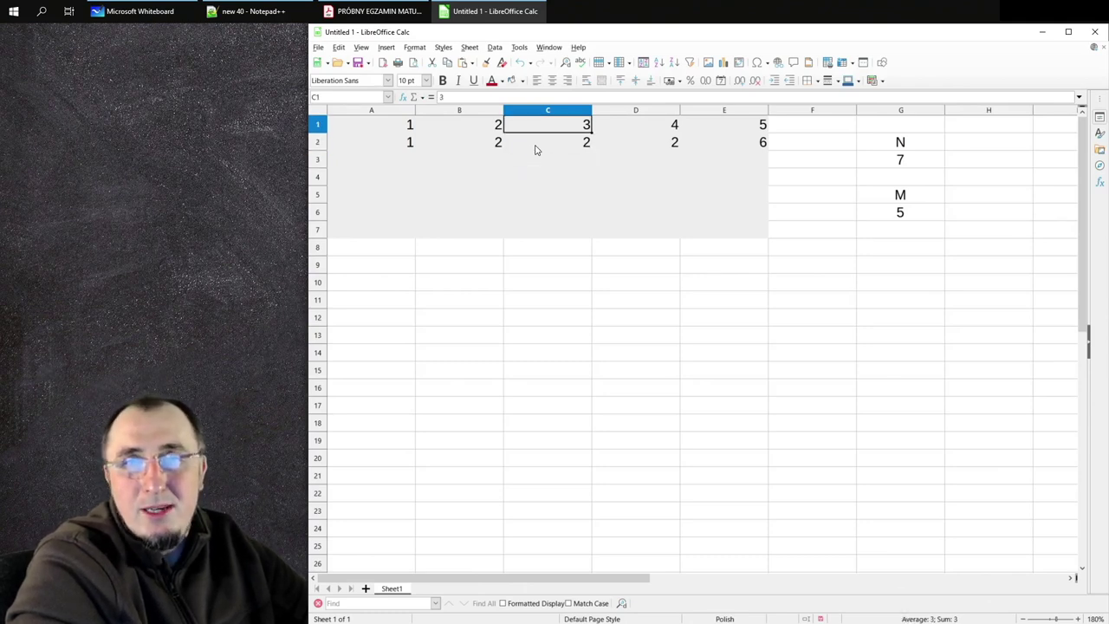
key(Down)
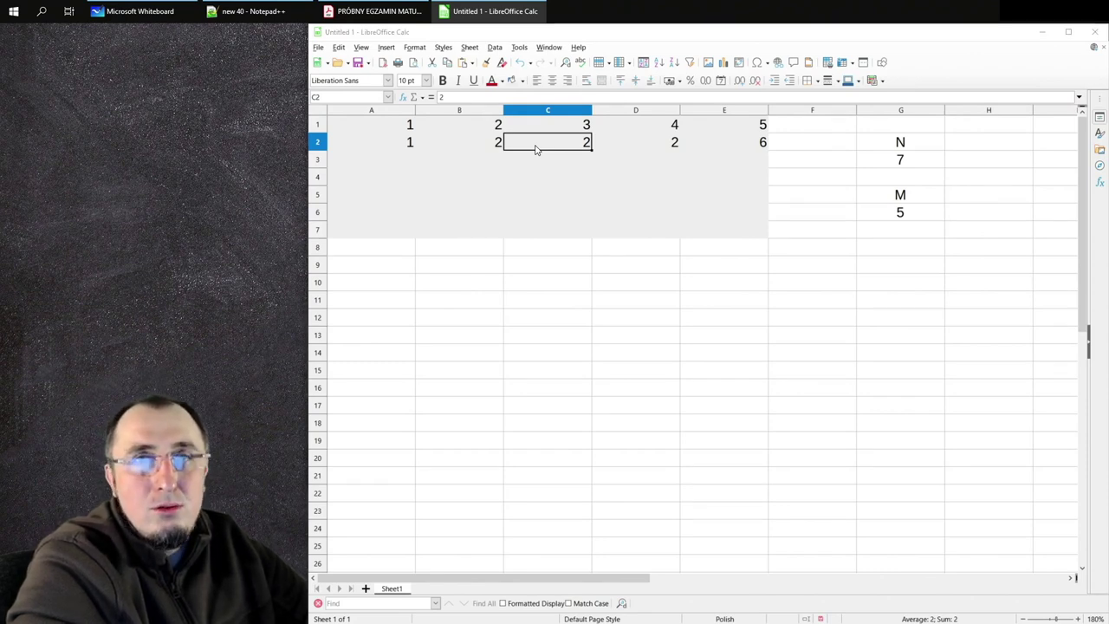
click(536, 149)
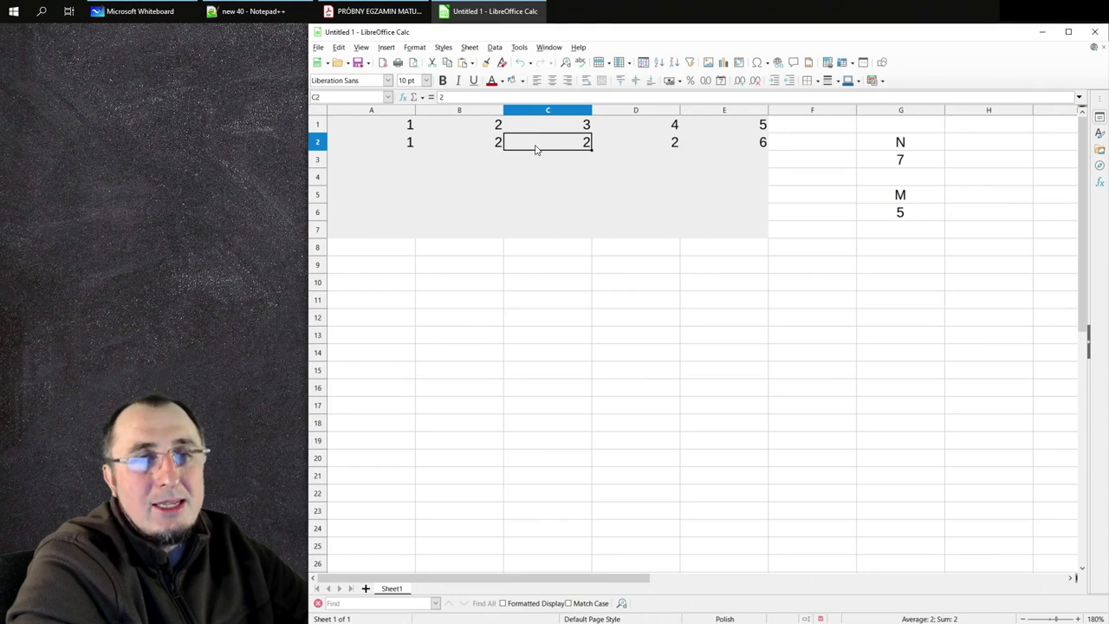
key(Left)
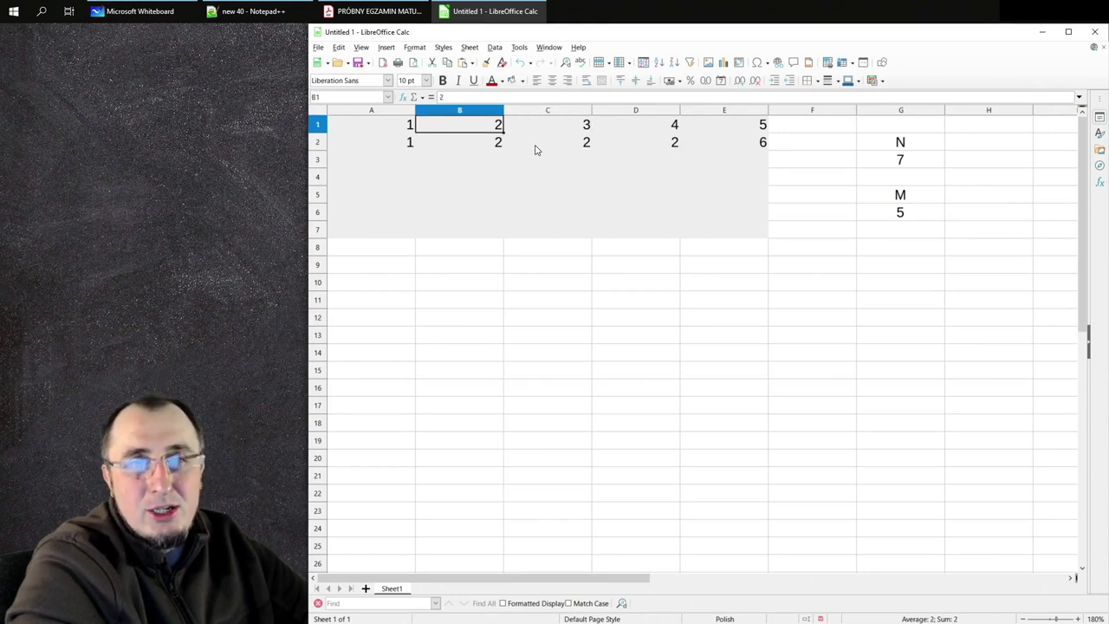
key(Left)
key(Right)
key(Right)
key(Right)
key(Right)
key(Right)
key(Left)
key(Left)
key(Left)
key(Left)
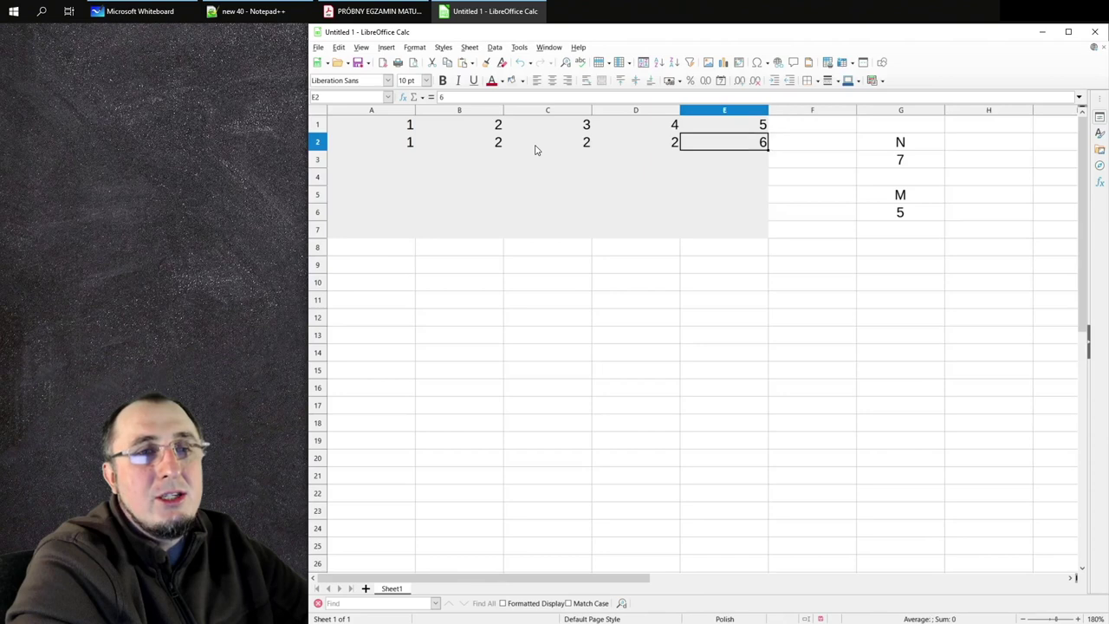
Fill the table's third row, cells A3 to E3, with the values 2, 7, 7, 8 and 10.
key(Left)
key(Down)
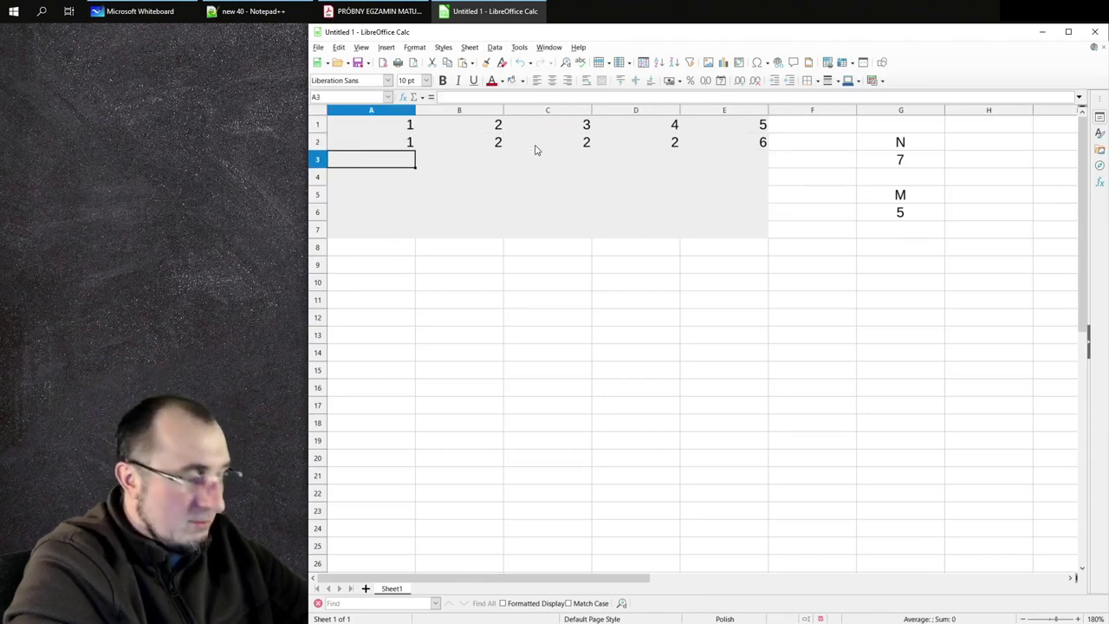
text(2)
key(Right)
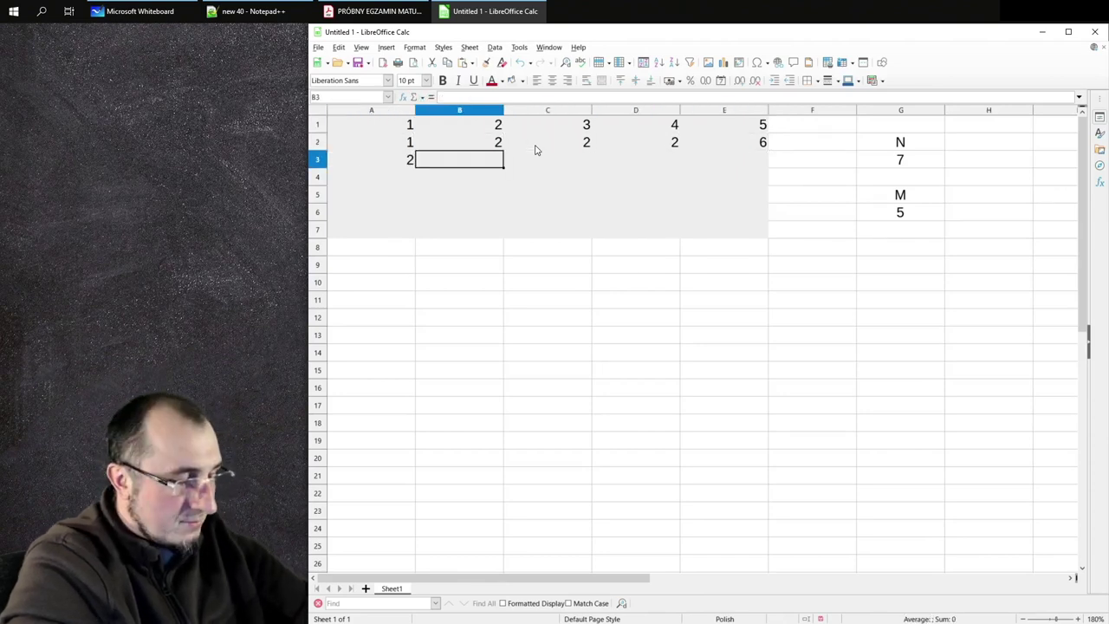
text(7)
key(Right)
text(7)
key(Right)
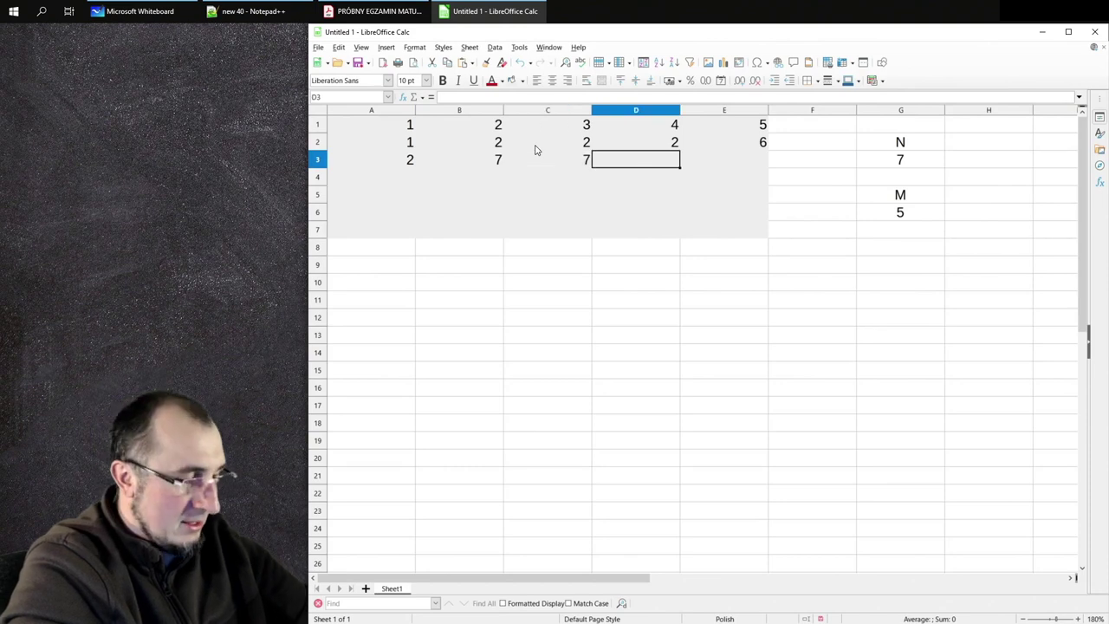
text(8)
key(Right)
text(10)
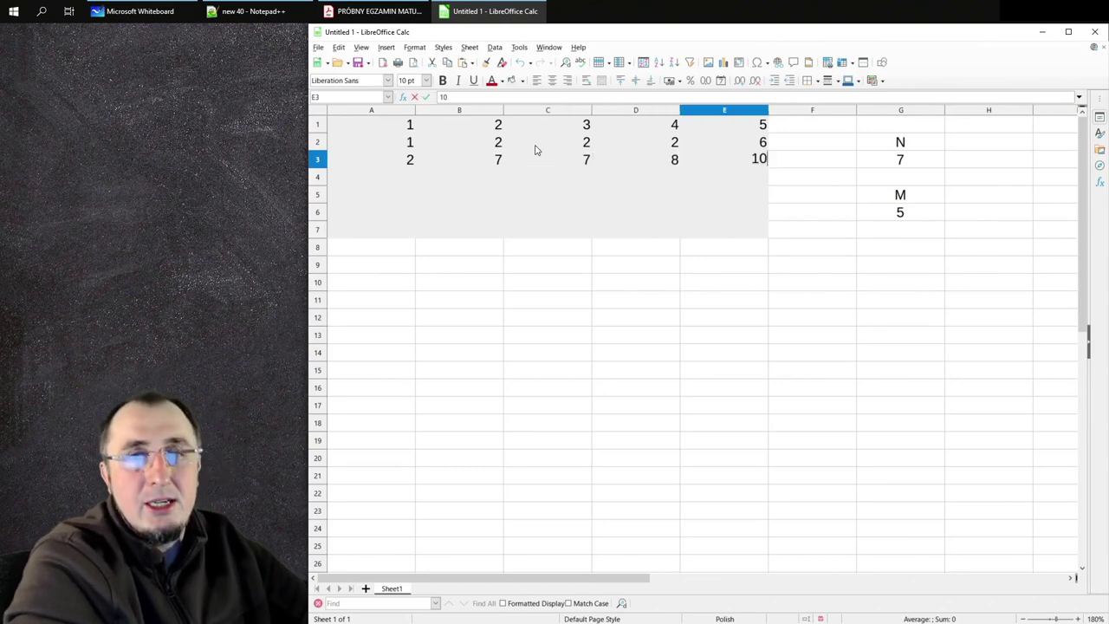
key(Down)
Fill the table's fourth row, cells A4 to E4, with the values 12, 17, 78, 89 and 100.
key(Left)
key(Left)
key(Left)
key(Left)
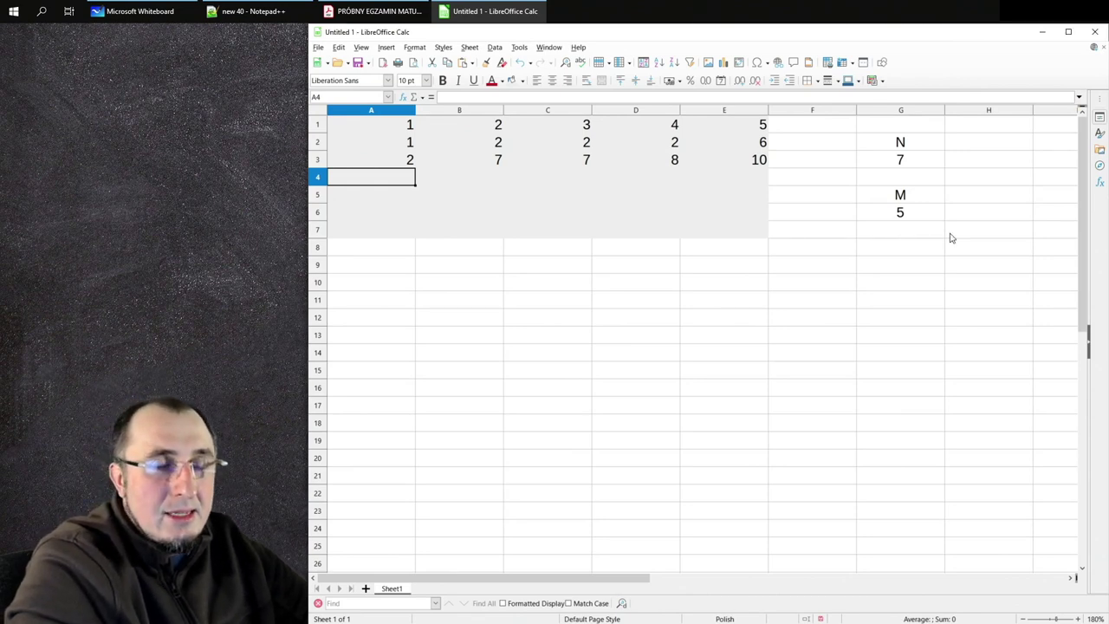
text(12)
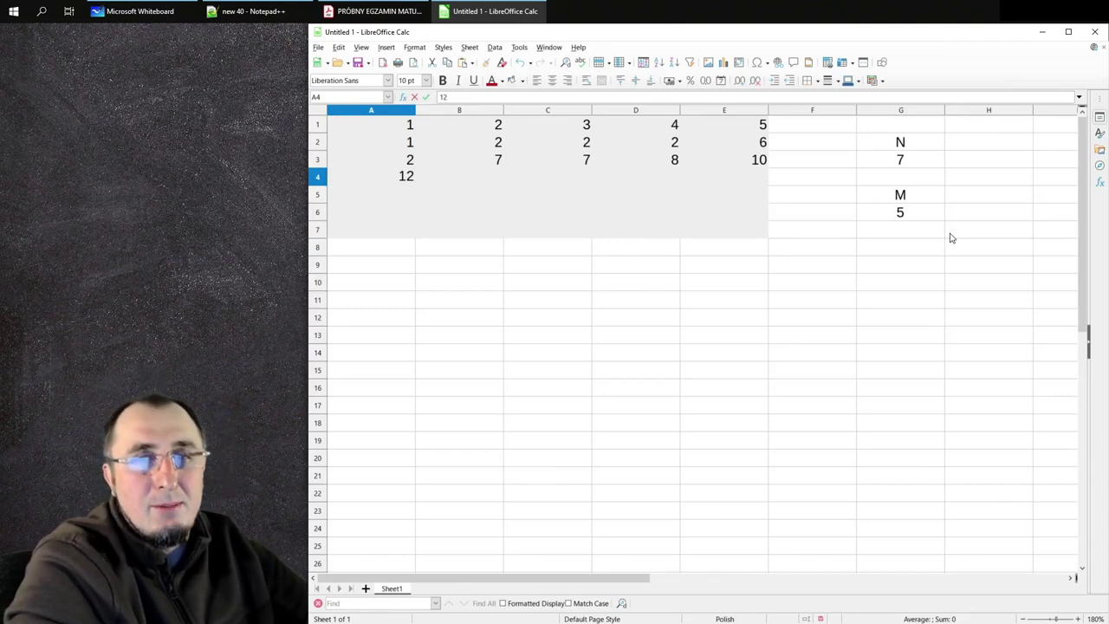
key(Tab)
text(17)
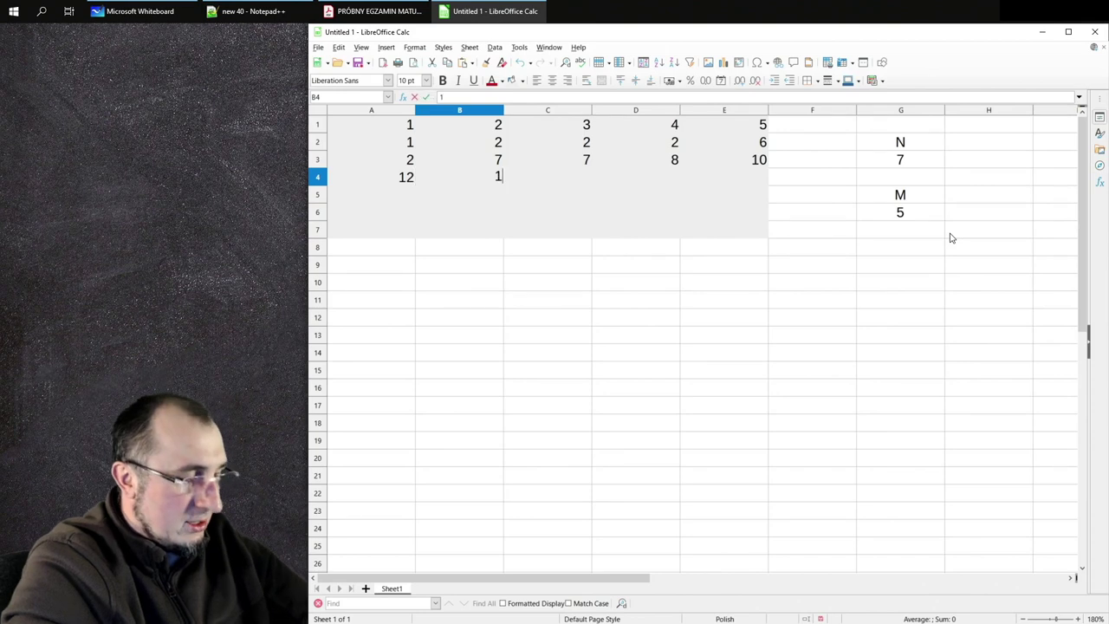
key(Tab)
text(78)
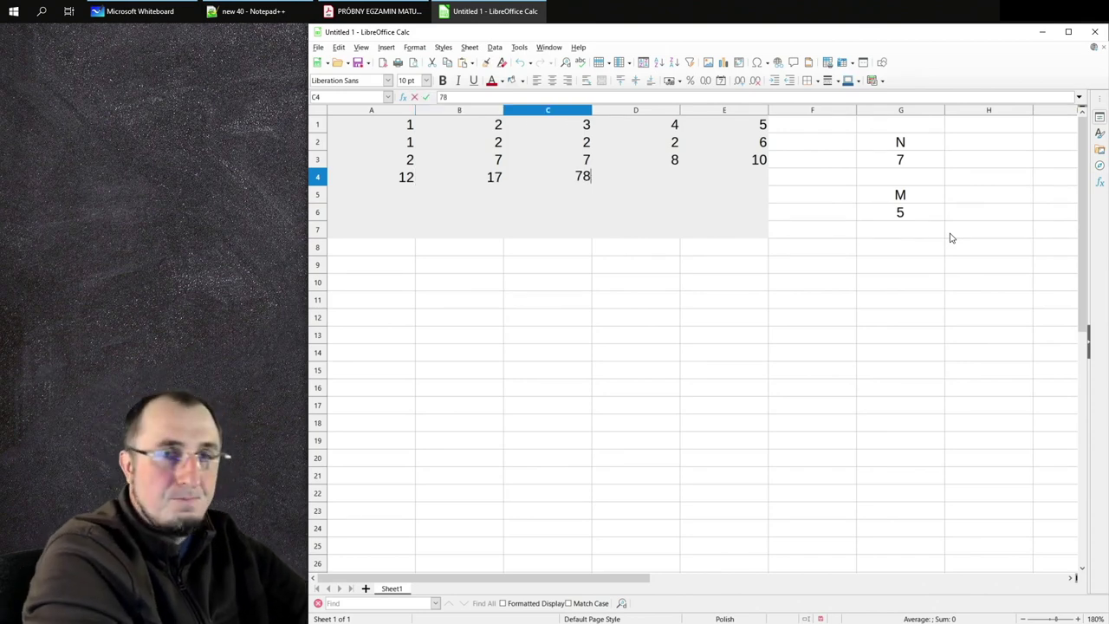
key(Tab)
text(89)
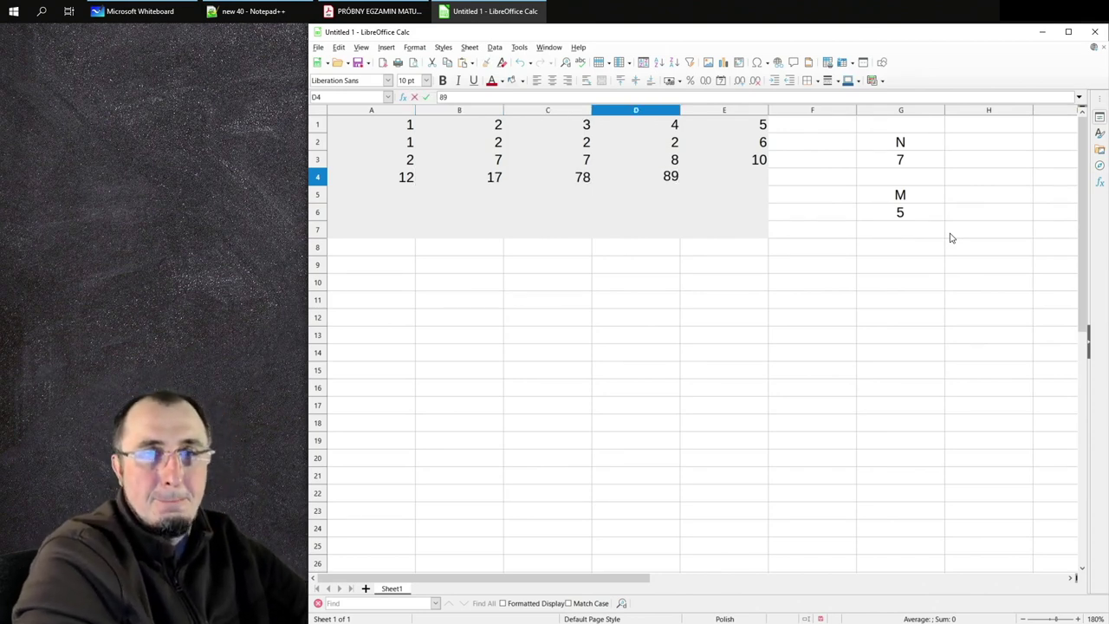
key(Tab)
text(100)
key(Return)
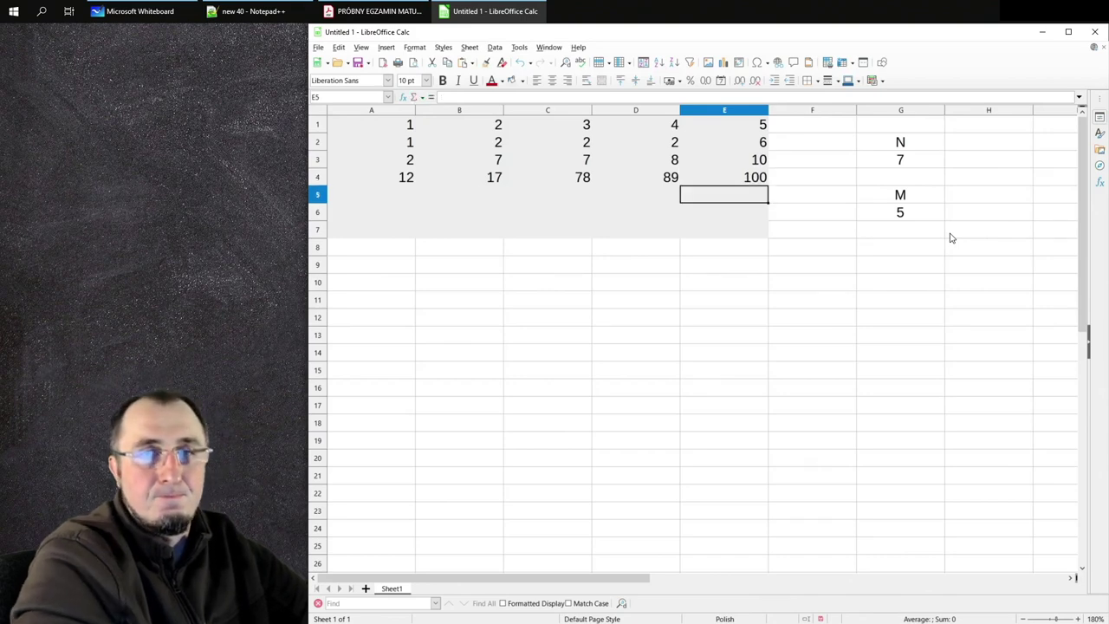
Fill the table's fifth row, cells A5 to E5, with the values 100, 200, 300, 400 and 500.
key(Left)
key(Left)
key(Left)
key(Left)
text(100)
key(Tab)
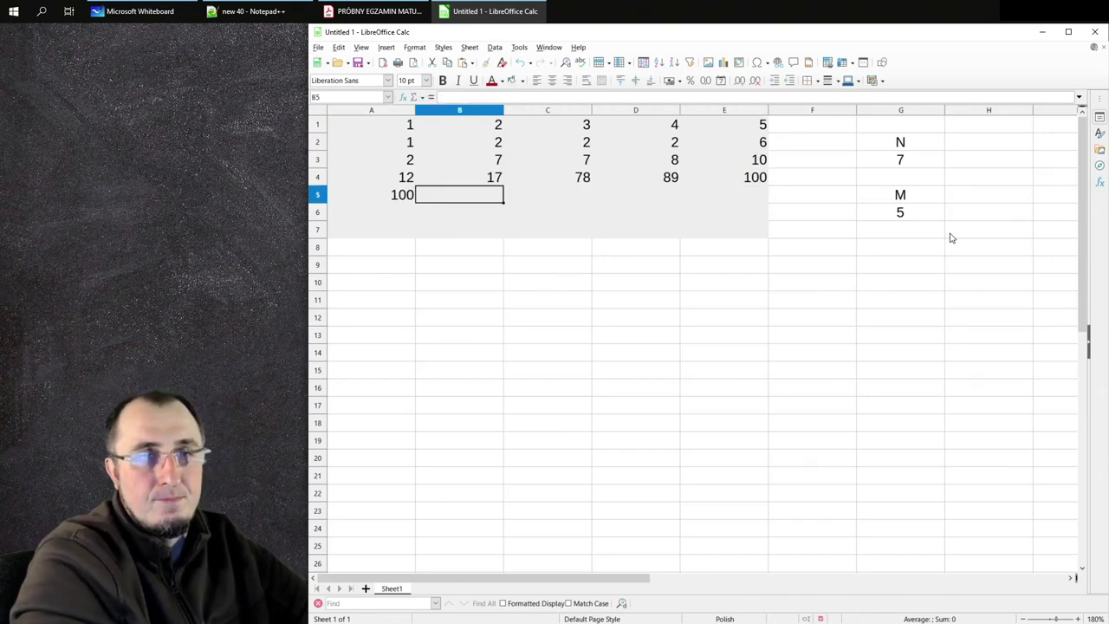
text(200)
key(Tab)
text(300)
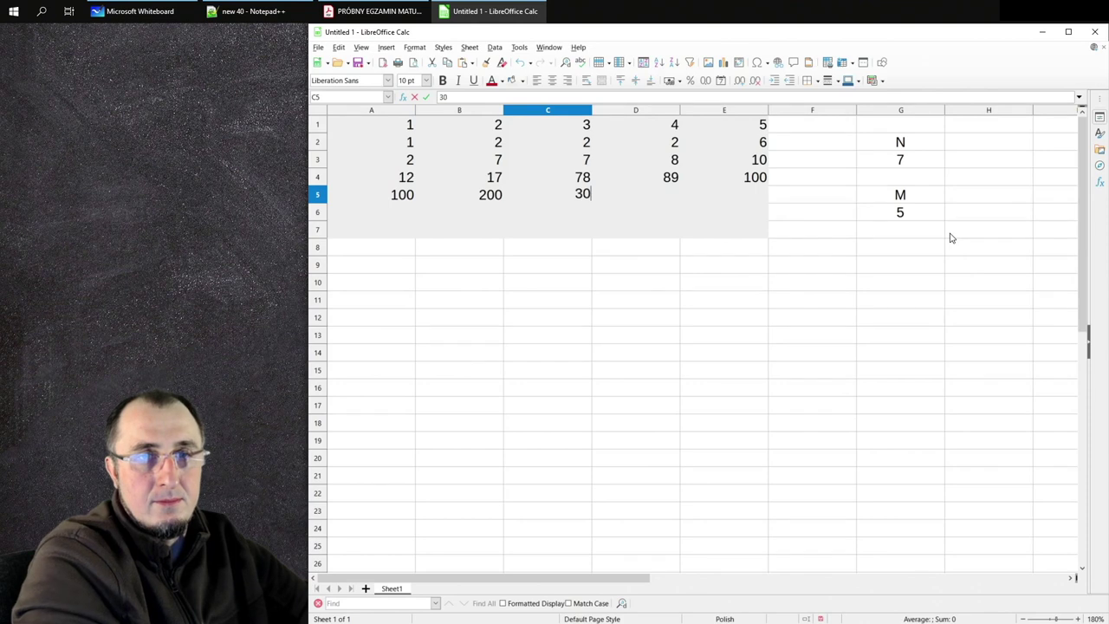
key(Tab)
text(400)
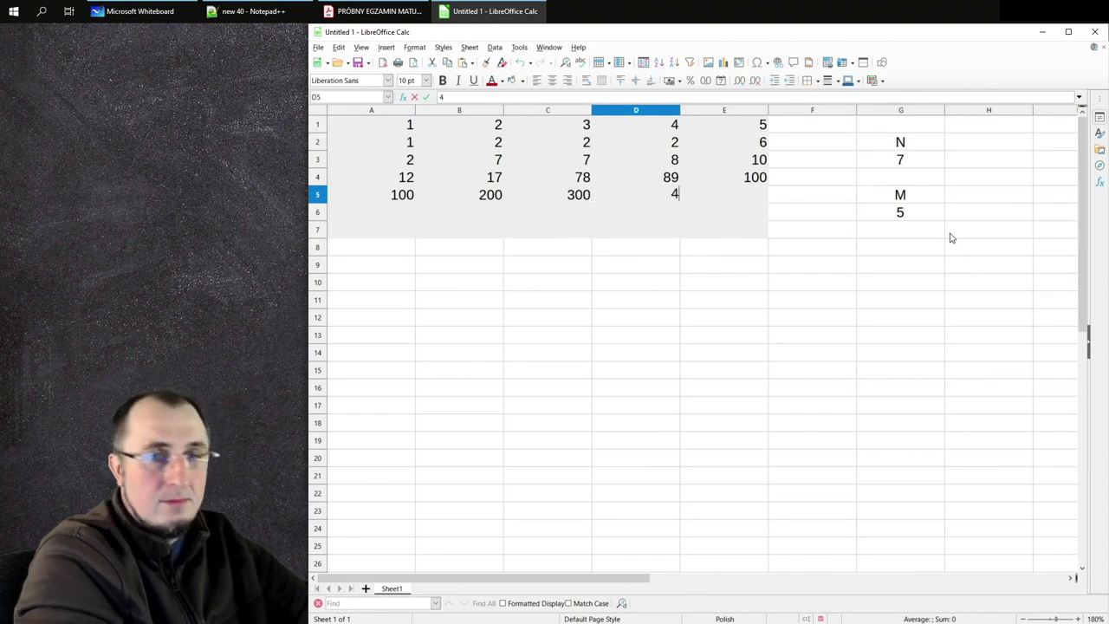
key(Tab)
text(500)
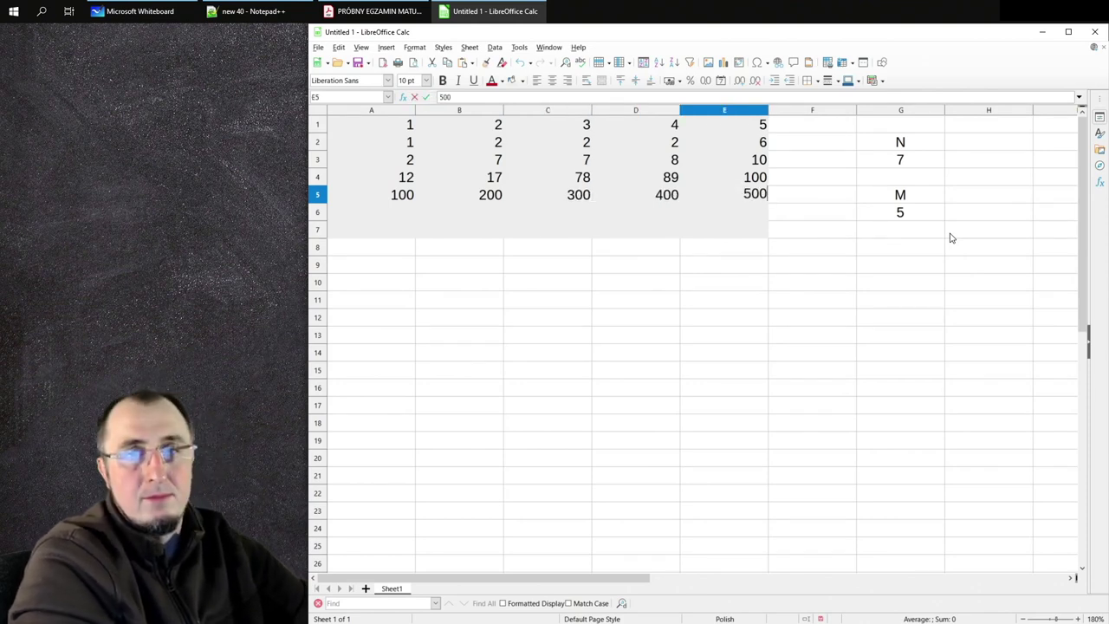
key(Return)
Fill the table's sixth row with 767 in cell A6 and 768 in each of cells B6 to E6.
key(Left)
key(Left)
key(Left)
key(Left)
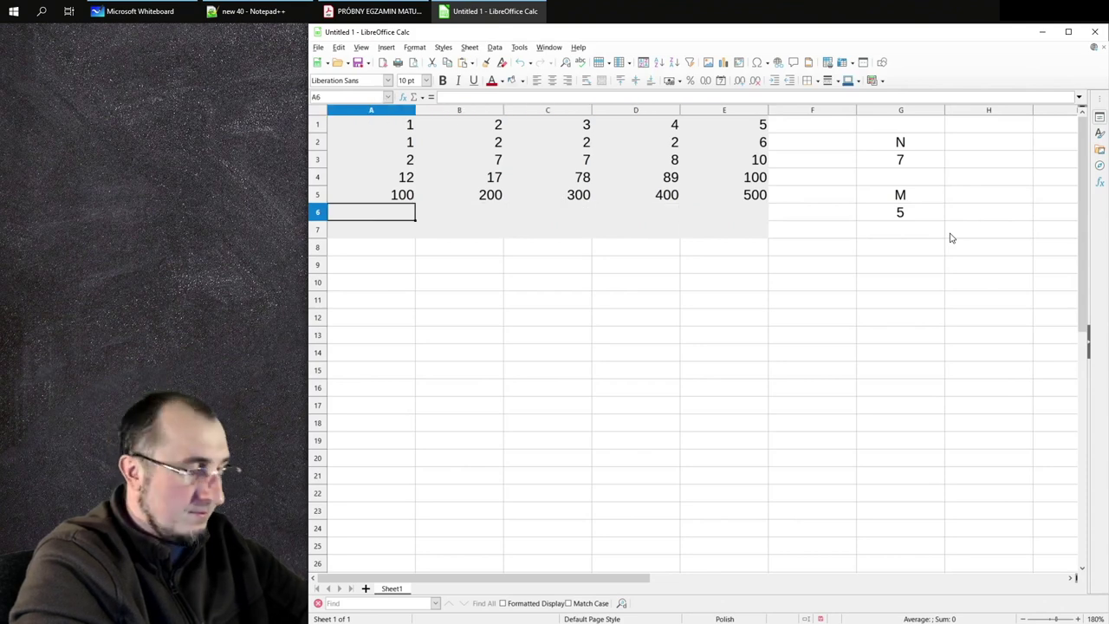
text(7)
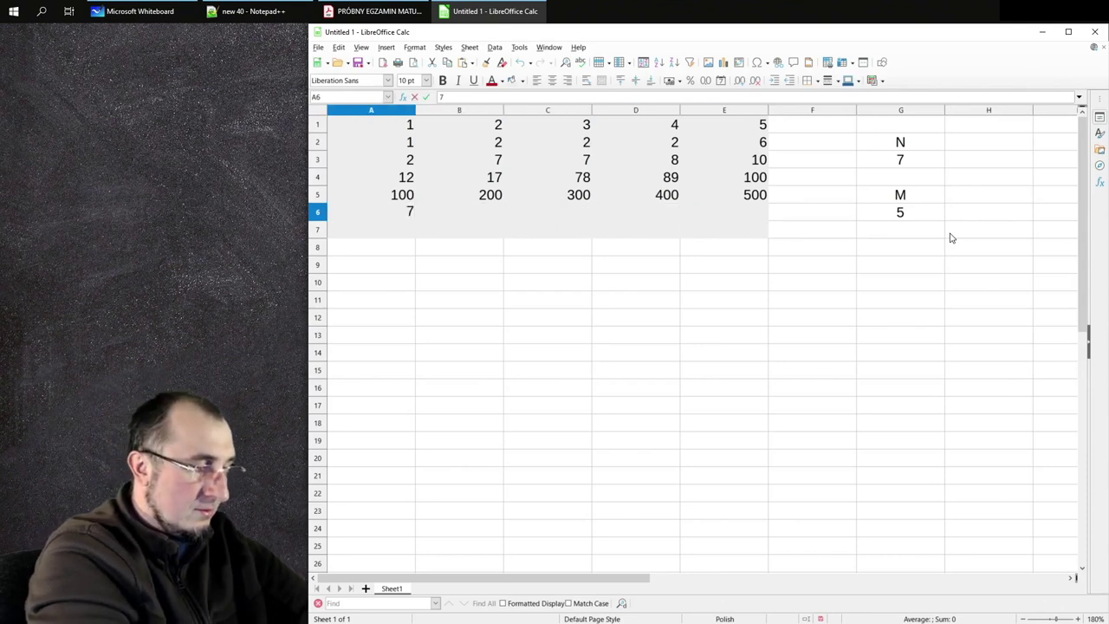
text(67)
key(Tab)
text(768)
key(Tab)
text(768)
key(BackSpace)
text(8)
key(Tab)
text(768)
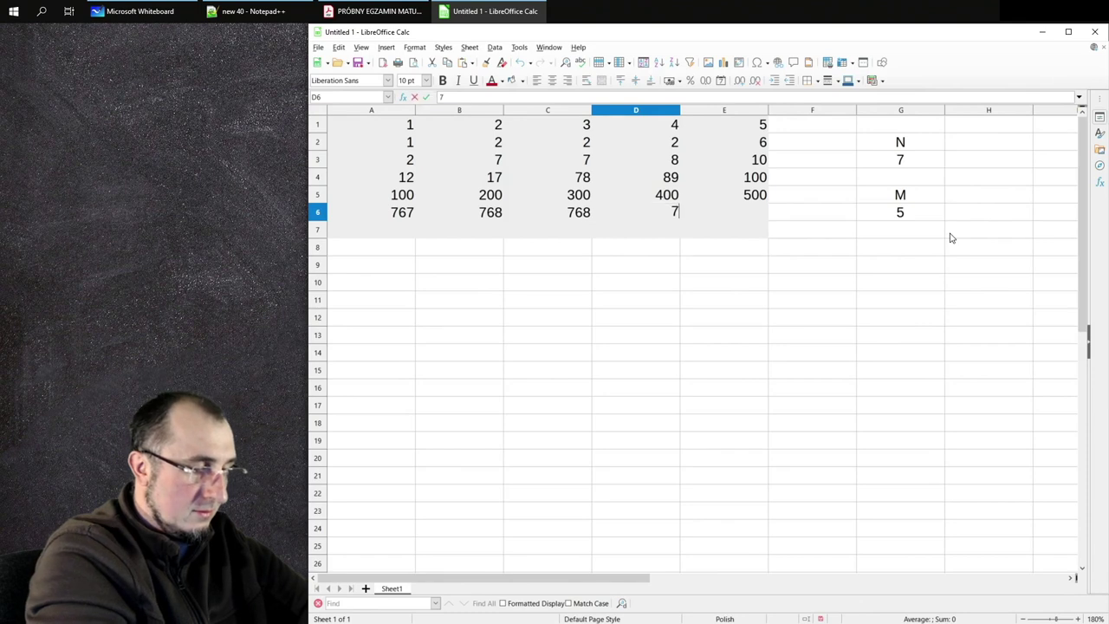
key(Tab)
text(768)
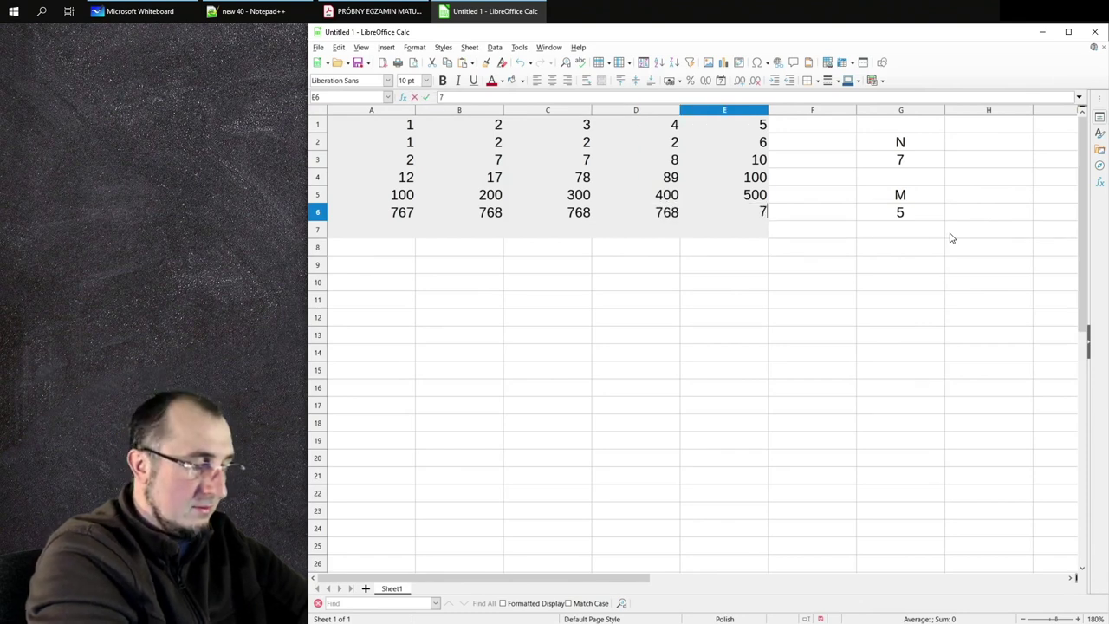
key(Return)
key(Up)
key(Left)
key(Left)
key(Left)
key(Left)
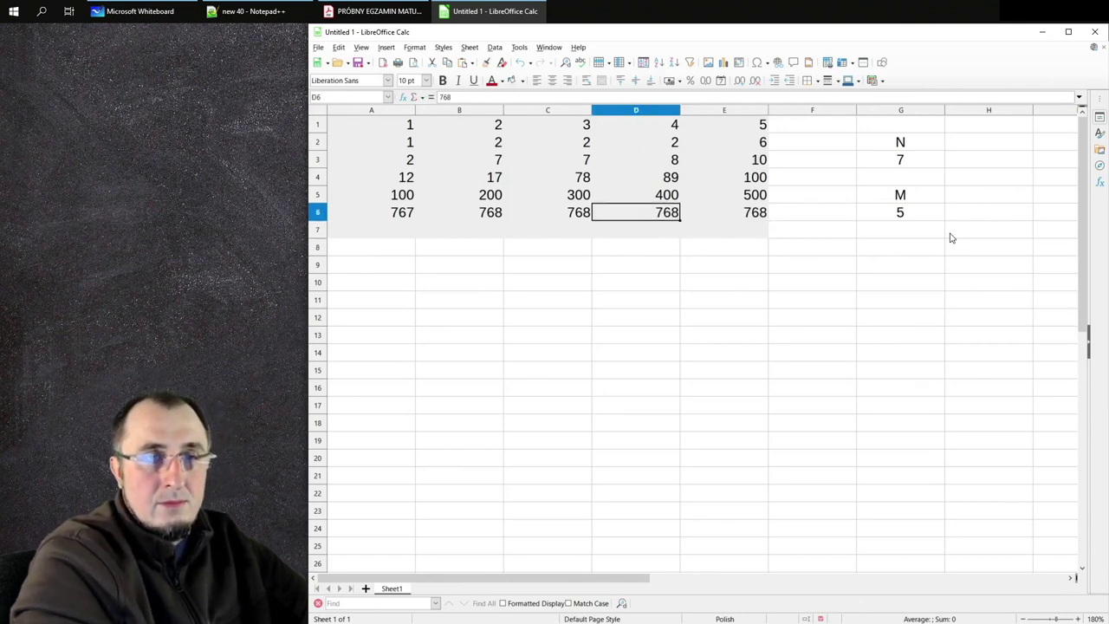
Enter a SUM formula in cell A7 that totals the range A1:A6.
key(Down)
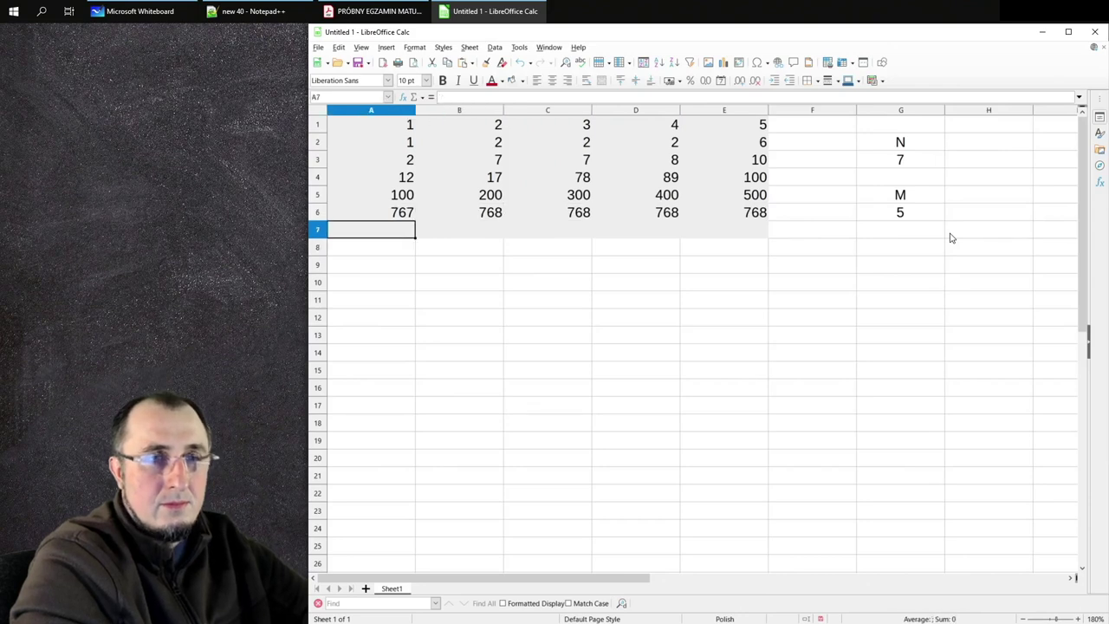
text(=)
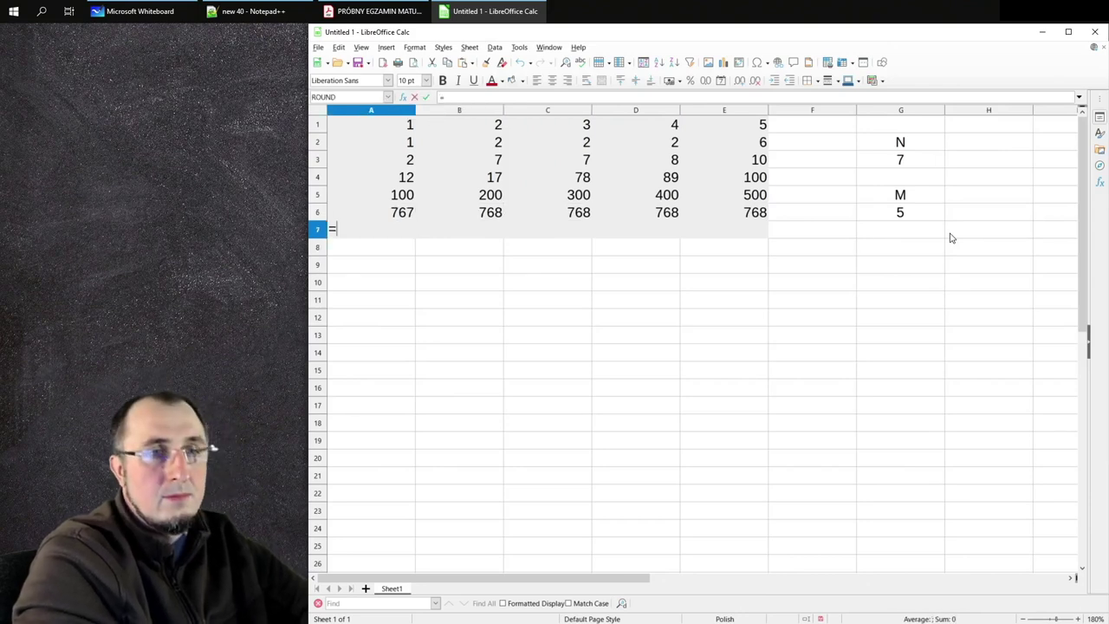
text(sum)
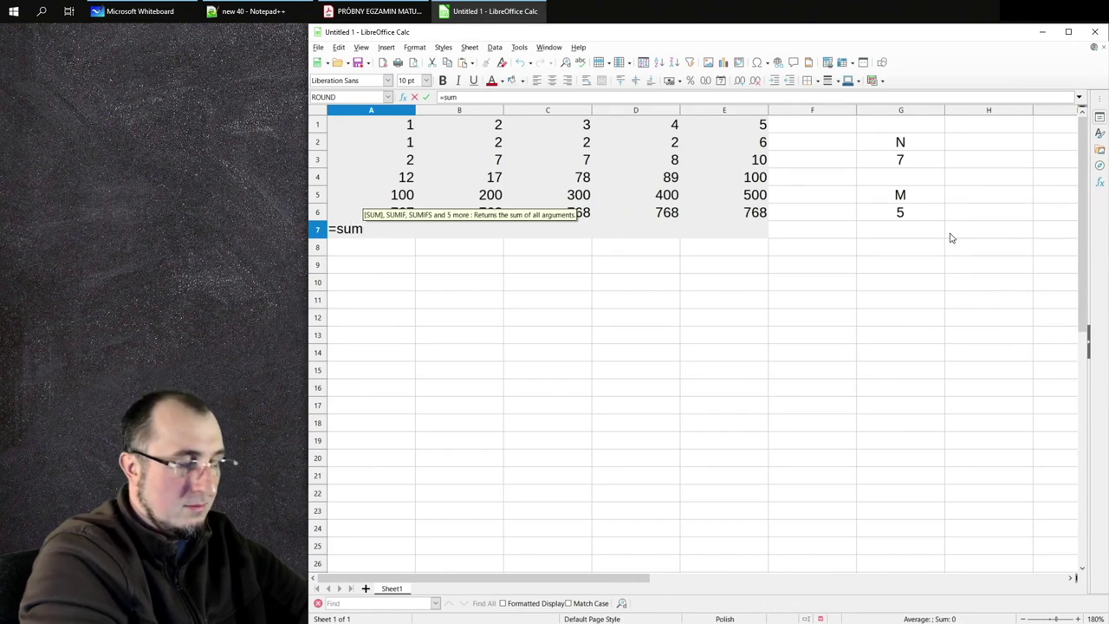
text(()
key(Up)
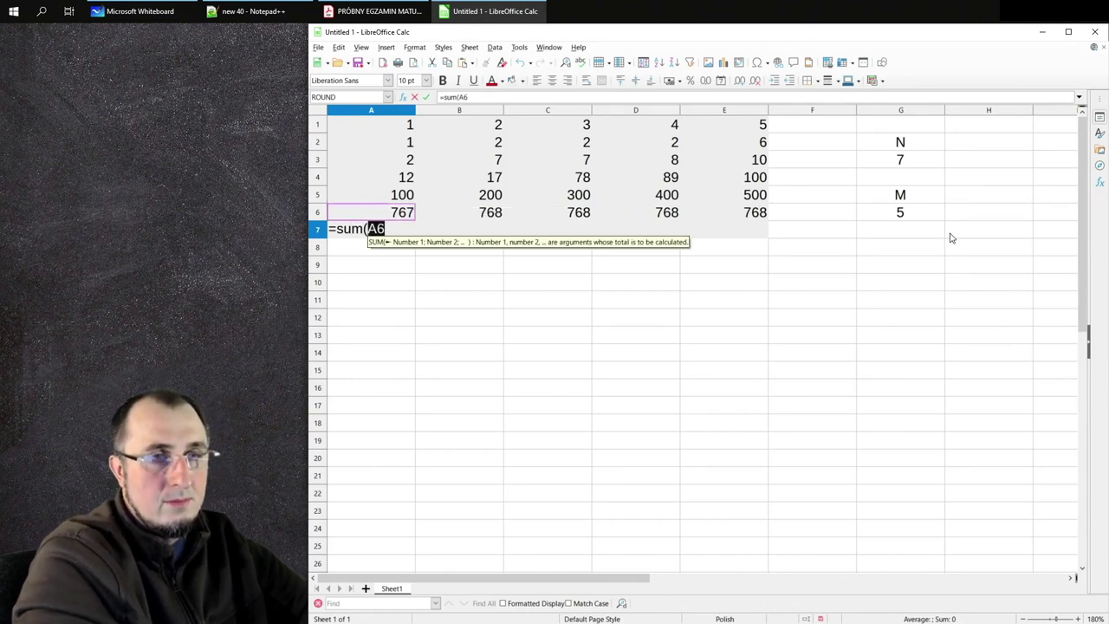
key(shift+Up)
key(shift+Up)
key(shift+Up)
key(shift+Up)
key(shift+Up)
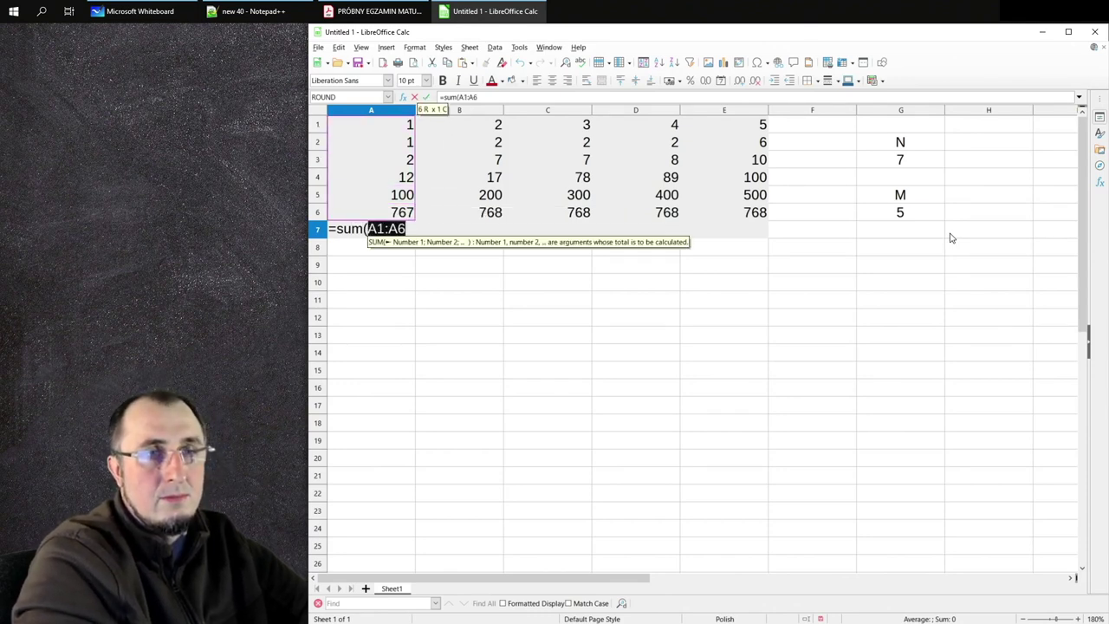
key(Return)
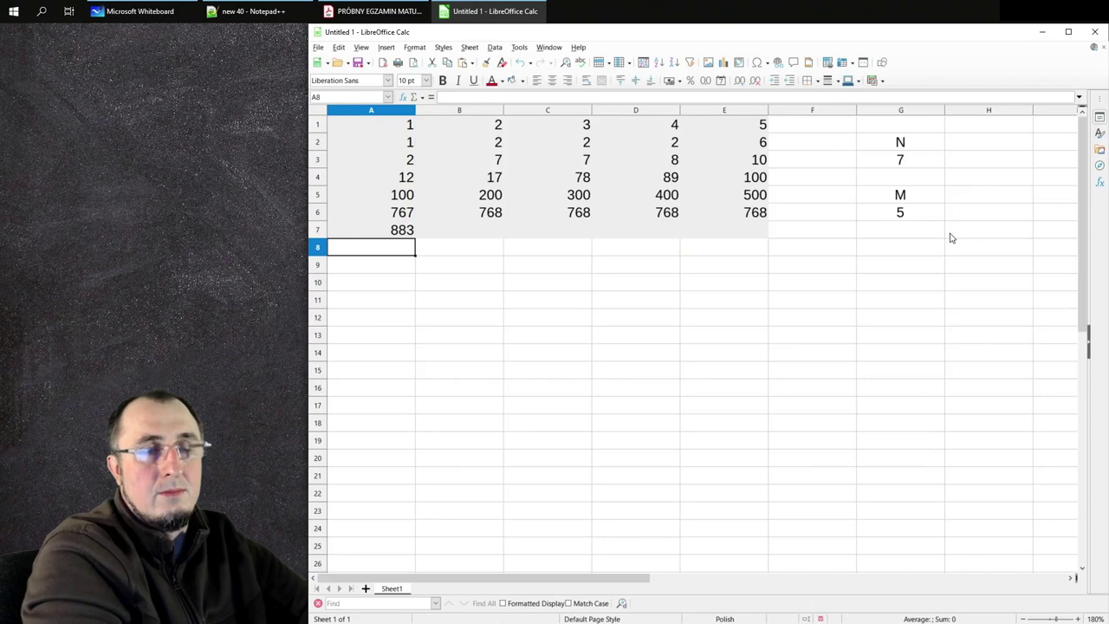
Copy the SUM formula from A7 across the seventh row to cell E7.
click(403, 234)
drag(416, 237, 733, 239)
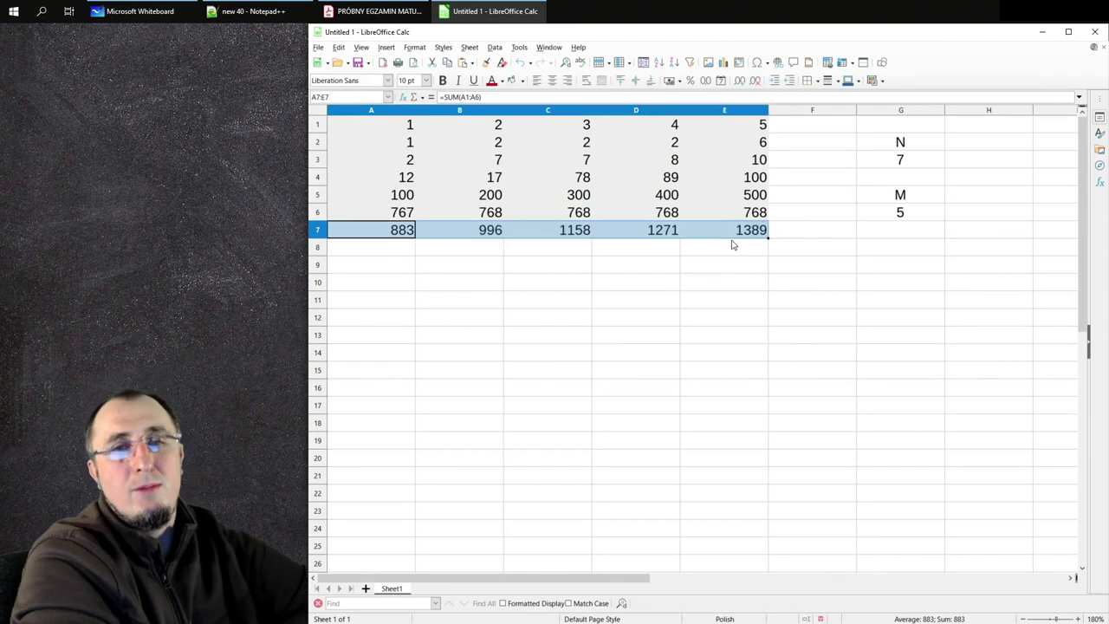
click(717, 213)
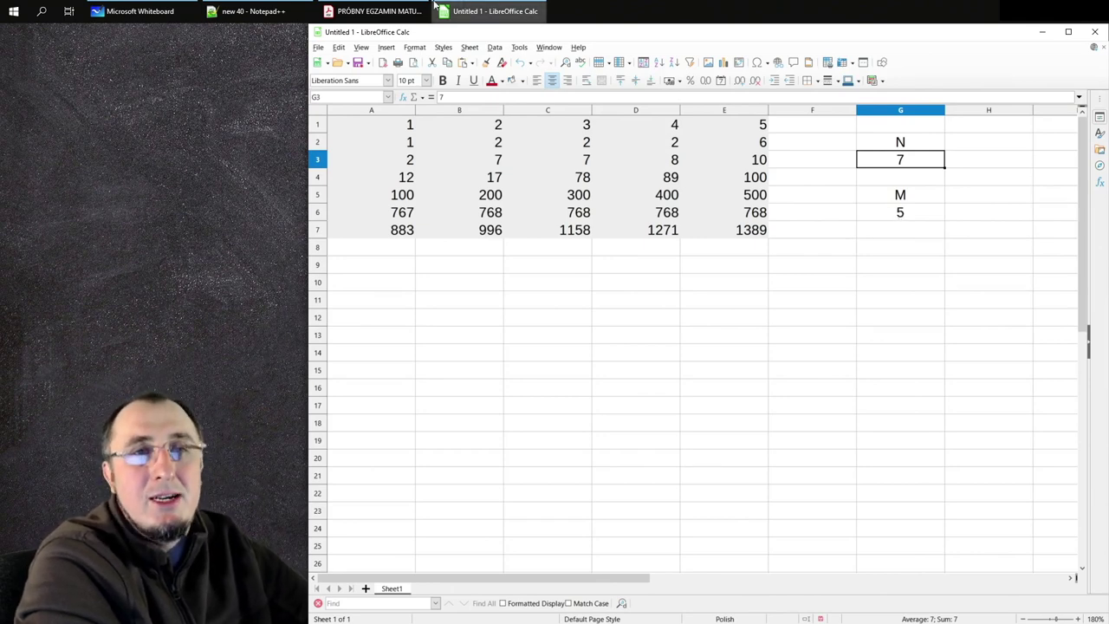
Switch to the exam PDF in Adobe Acrobat Reader and examine task 3.1's data specification for N, M and the array A.
click(390, 11)
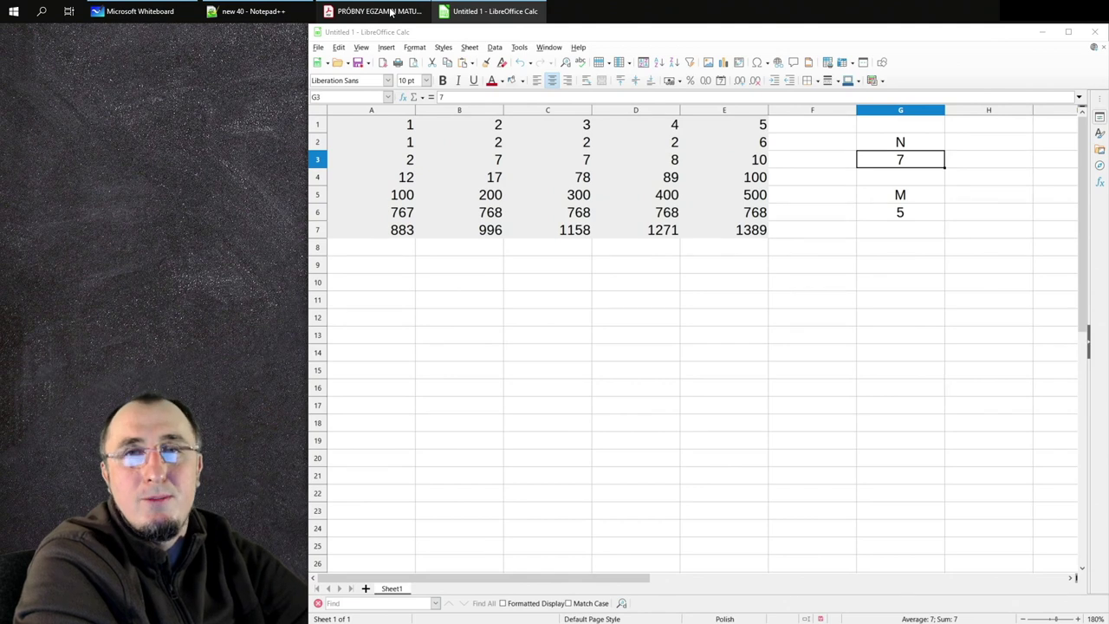
scroll(600, 239, down, 2)
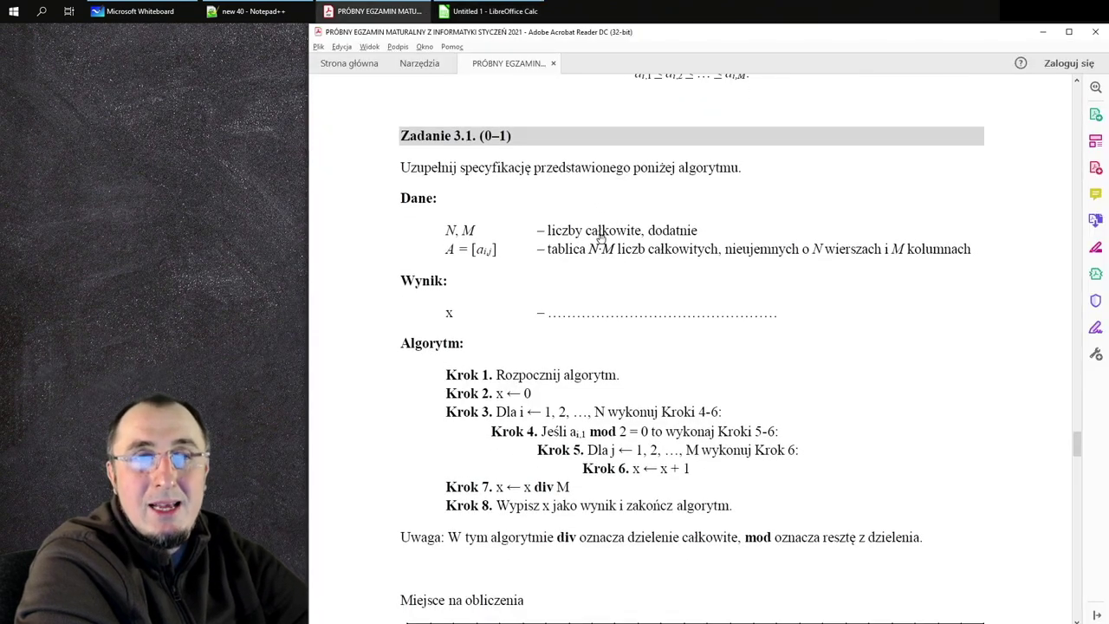
scroll(601, 238, down, 1)
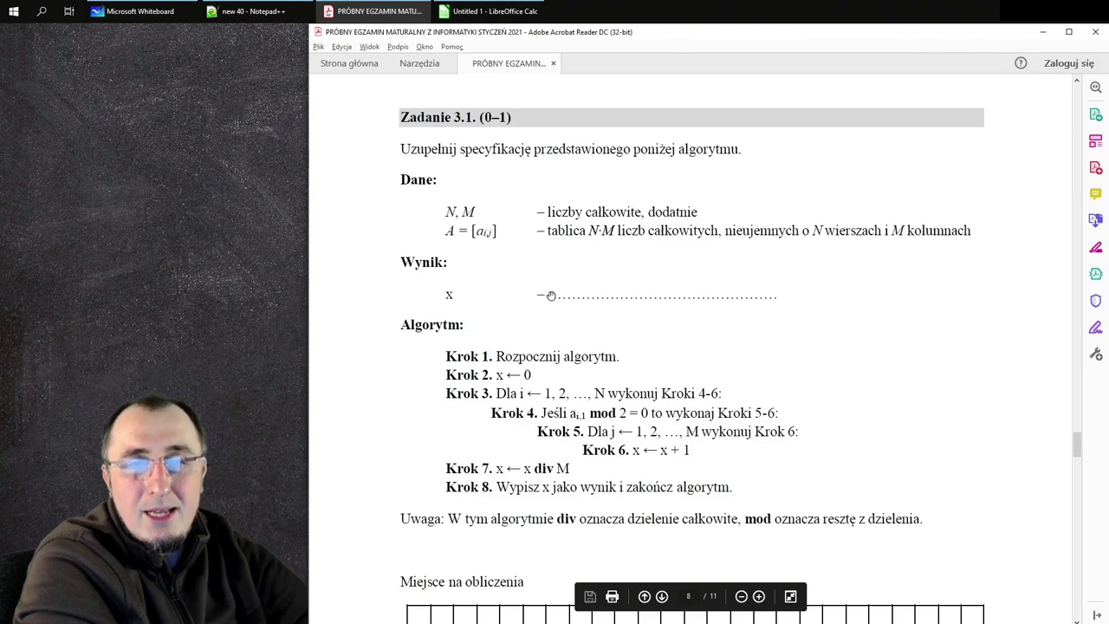
drag(633, 295, 778, 298)
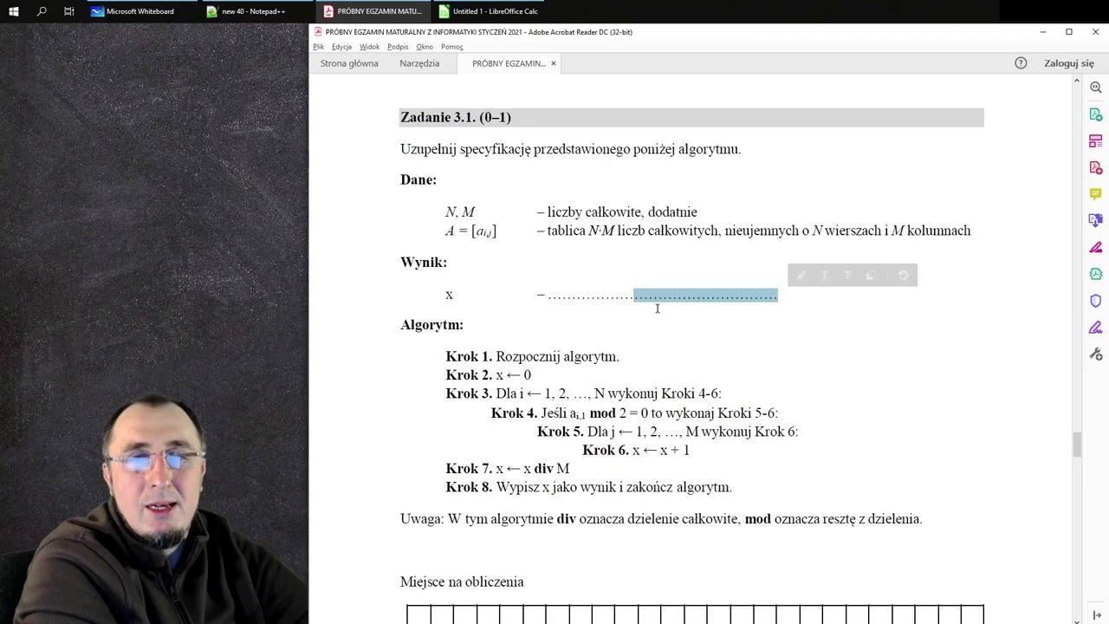
drag(549, 211, 697, 216)
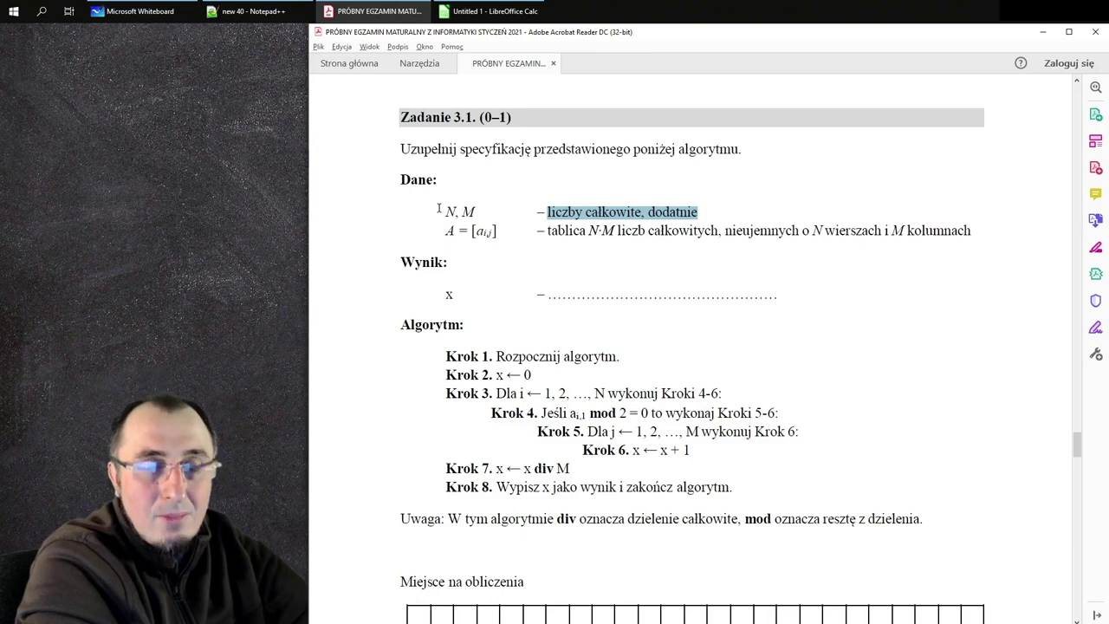
click(459, 11)
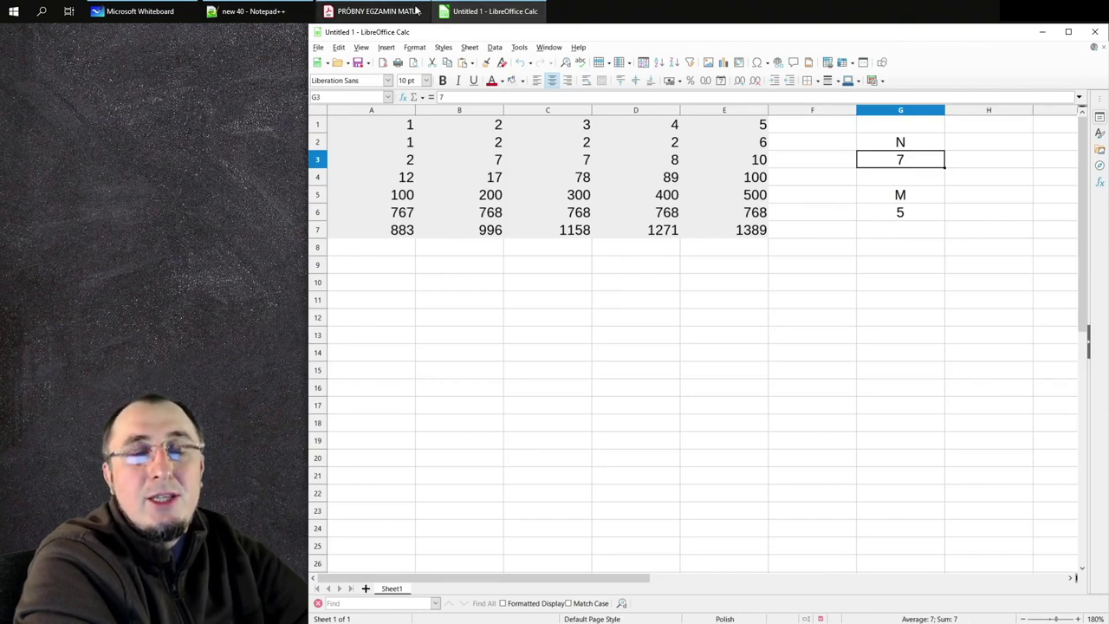
click(387, 9)
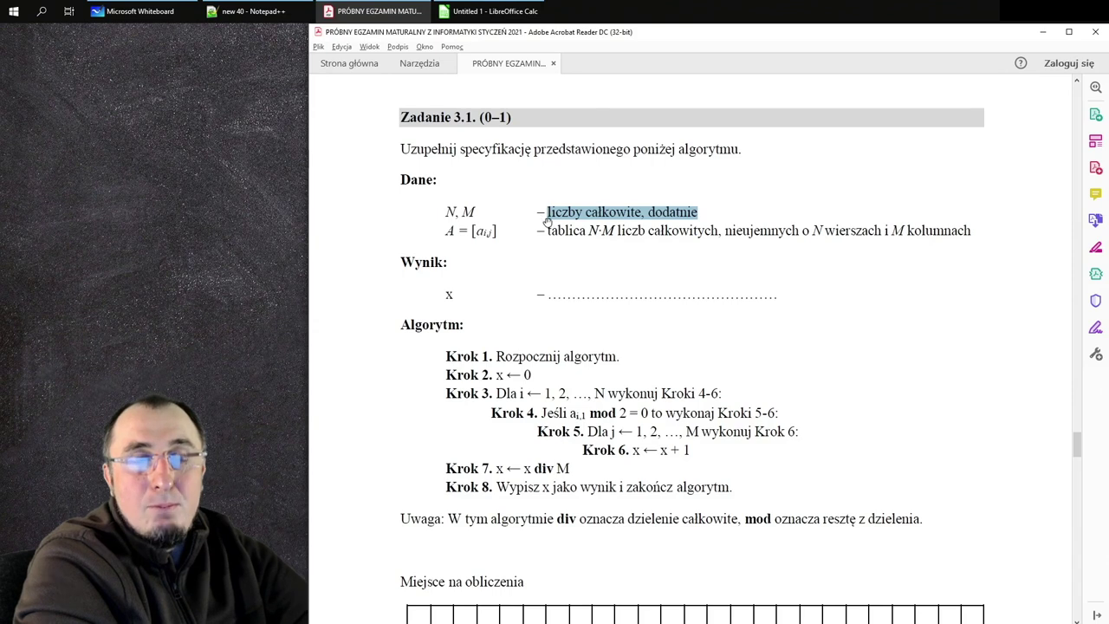
drag(447, 232, 500, 230)
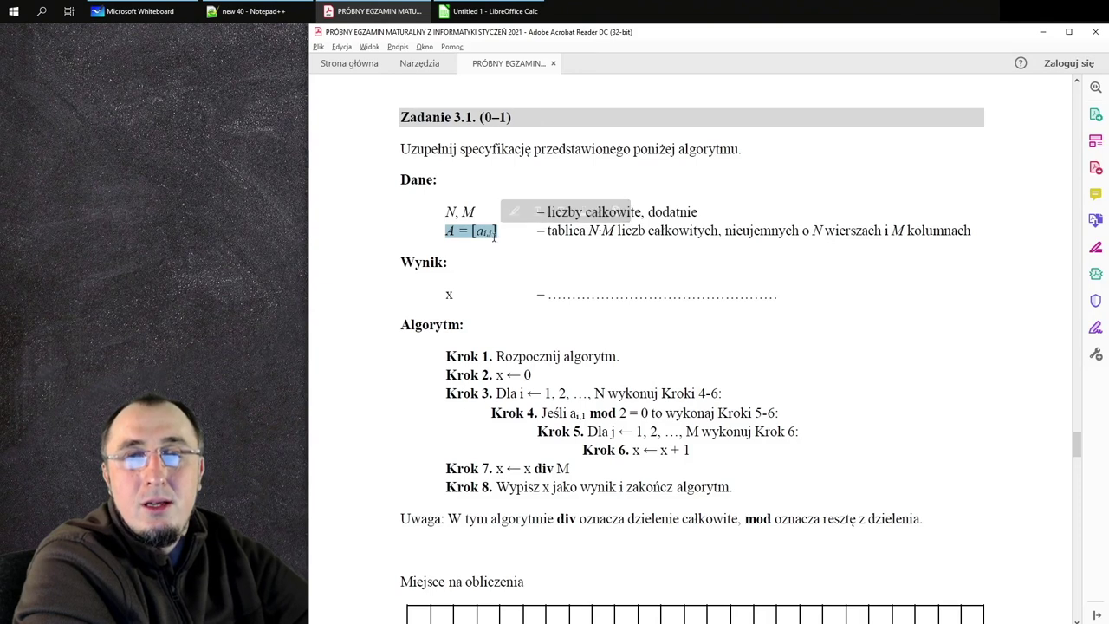
Switch to LibreOffice Calc and examine cells A1, A2 and B3 as sample elements of array A.
click(528, 11)
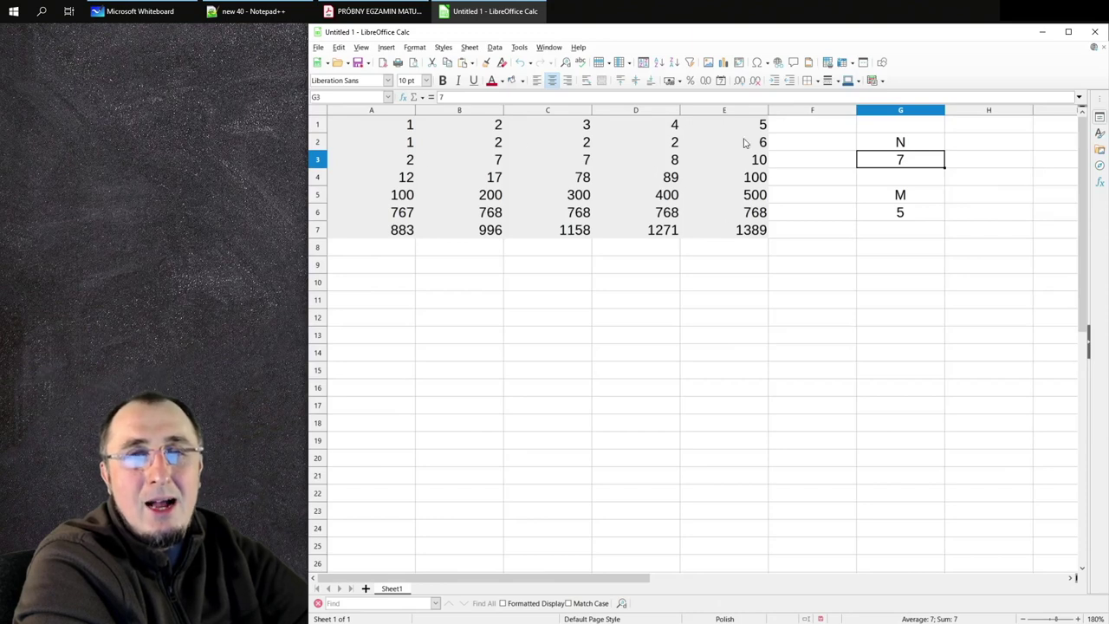
click(399, 130)
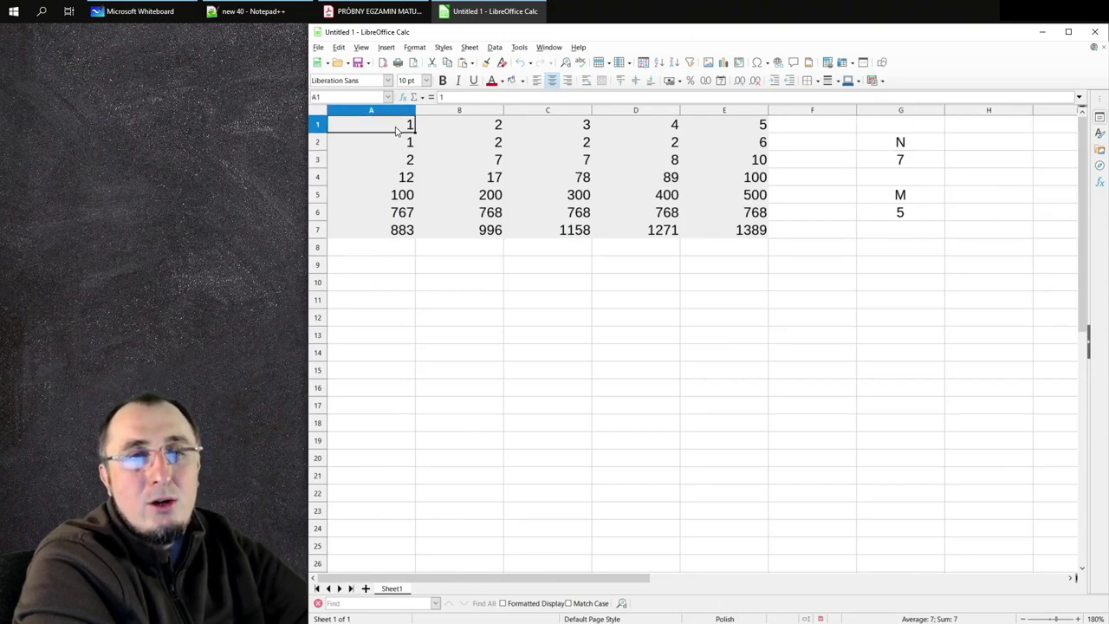
click(397, 142)
click(433, 163)
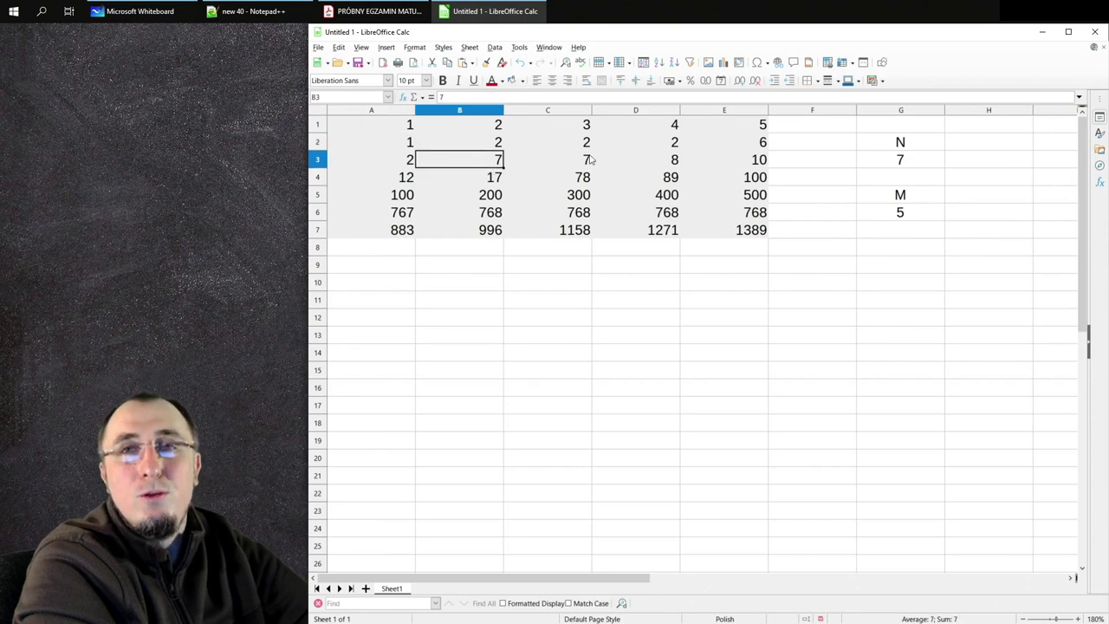
Switch to the exam PDF in Adobe Acrobat Reader and examine task 3.1's result x and the algorithm's Krok 1 and Krok 2.
click(382, 11)
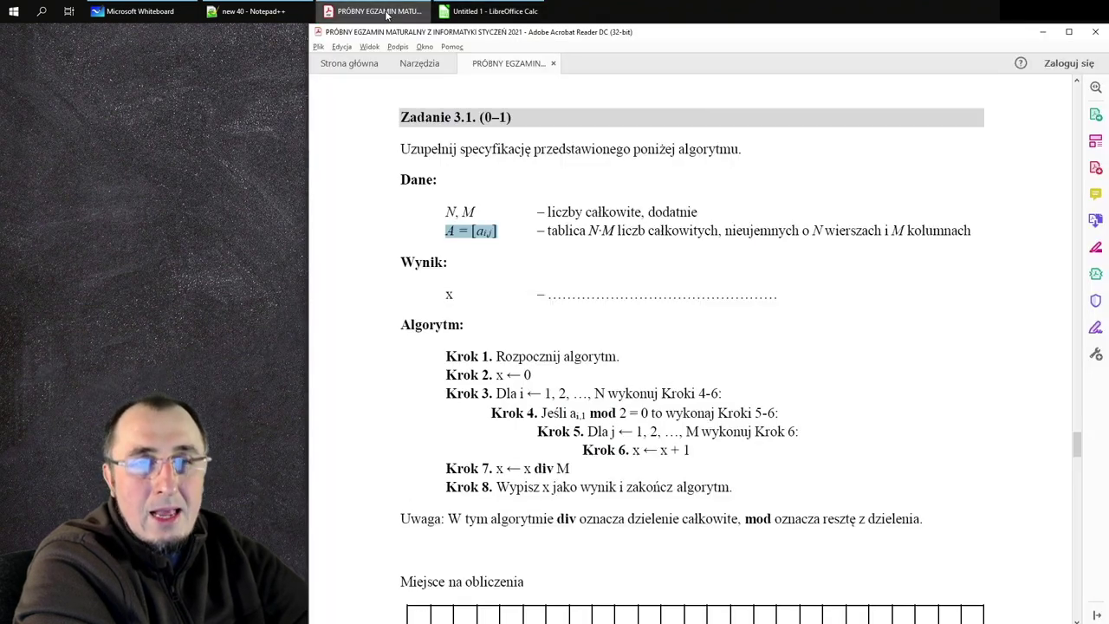
drag(448, 296, 792, 294)
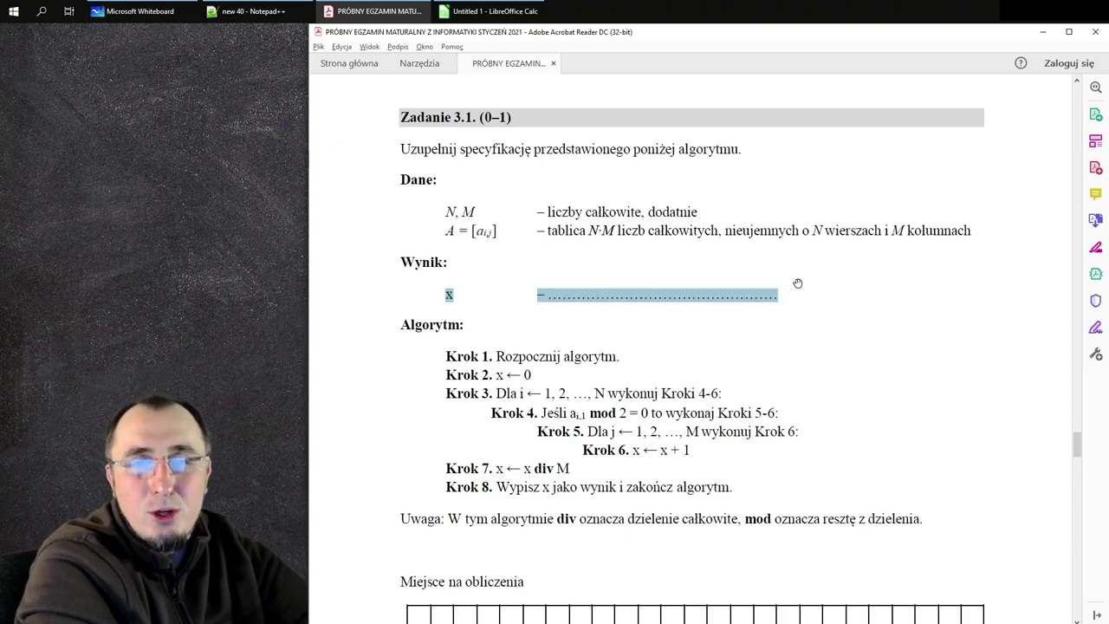
scroll(798, 274, down, 1)
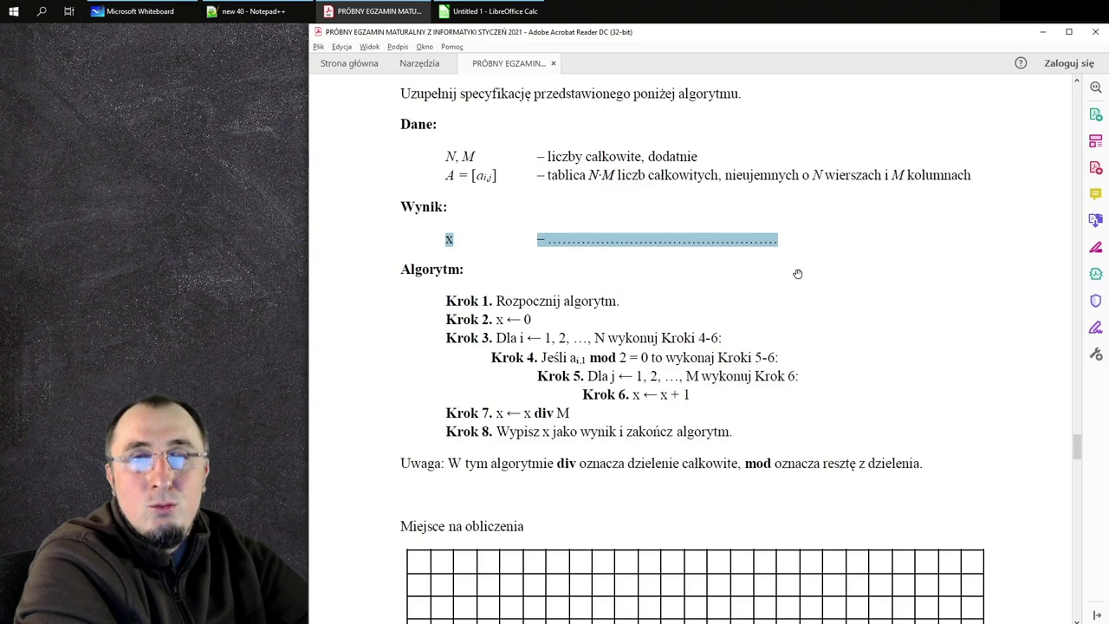
scroll(538, 246, down, 1)
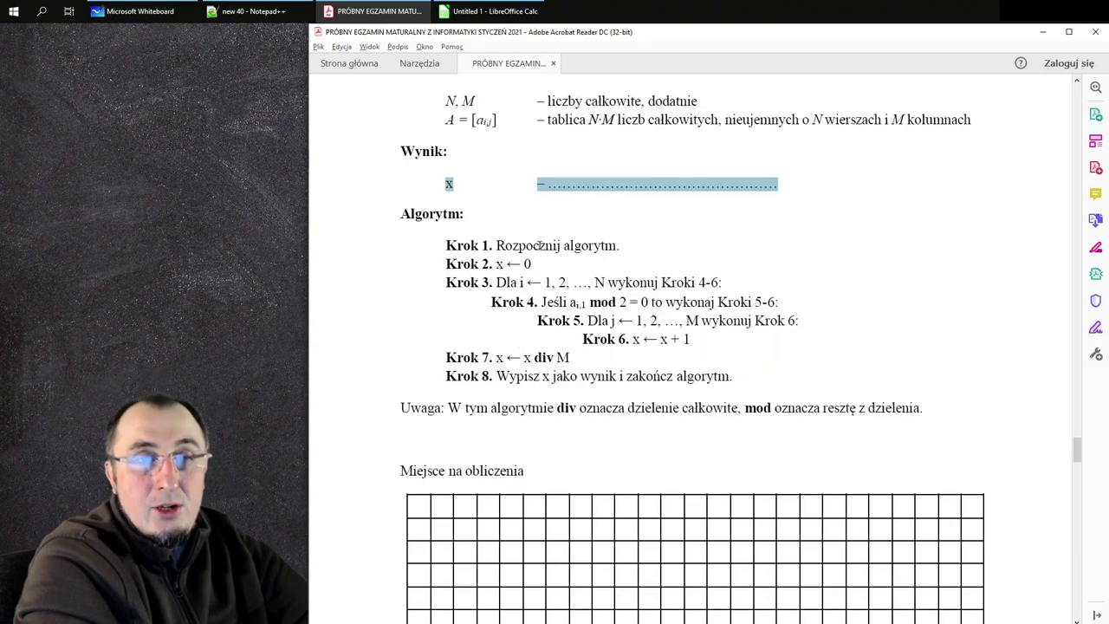
scroll(539, 246, down, 1)
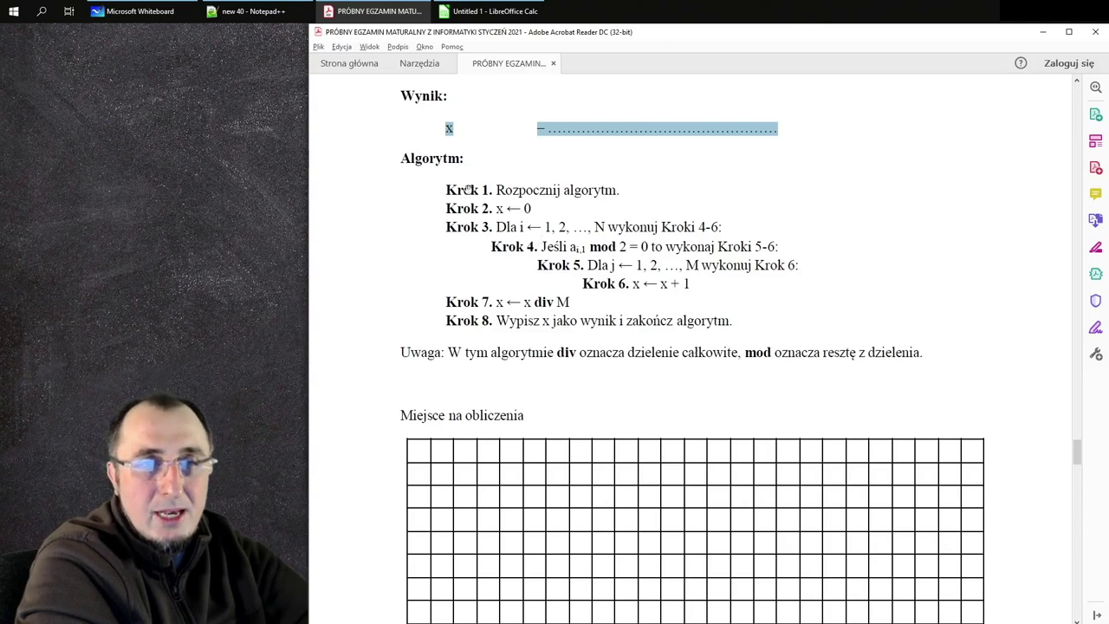
click(496, 190)
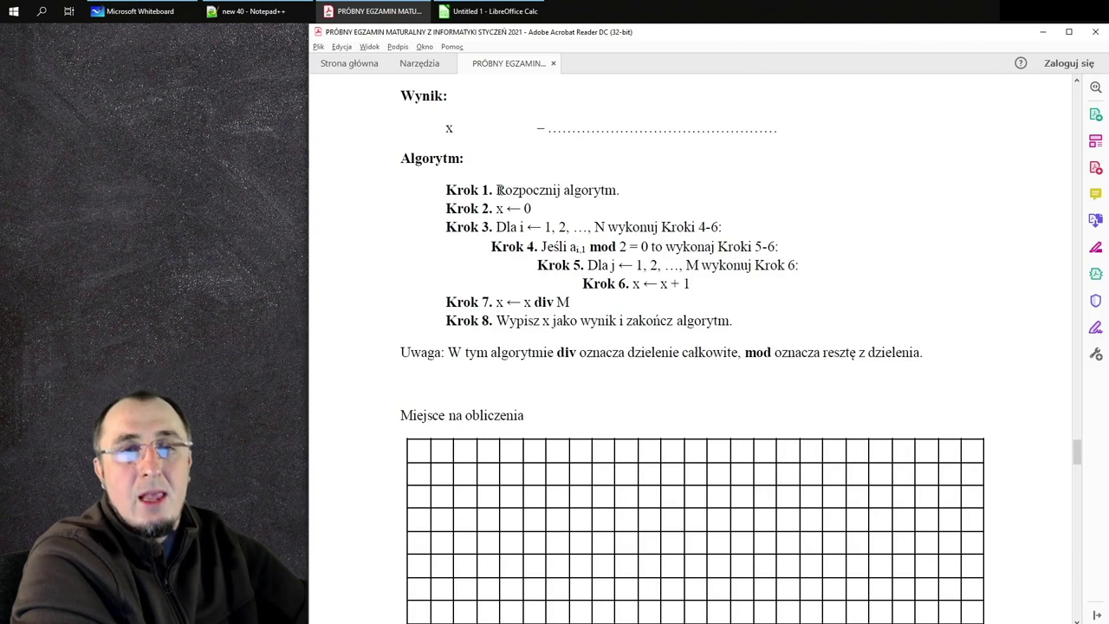
drag(499, 209, 530, 209)
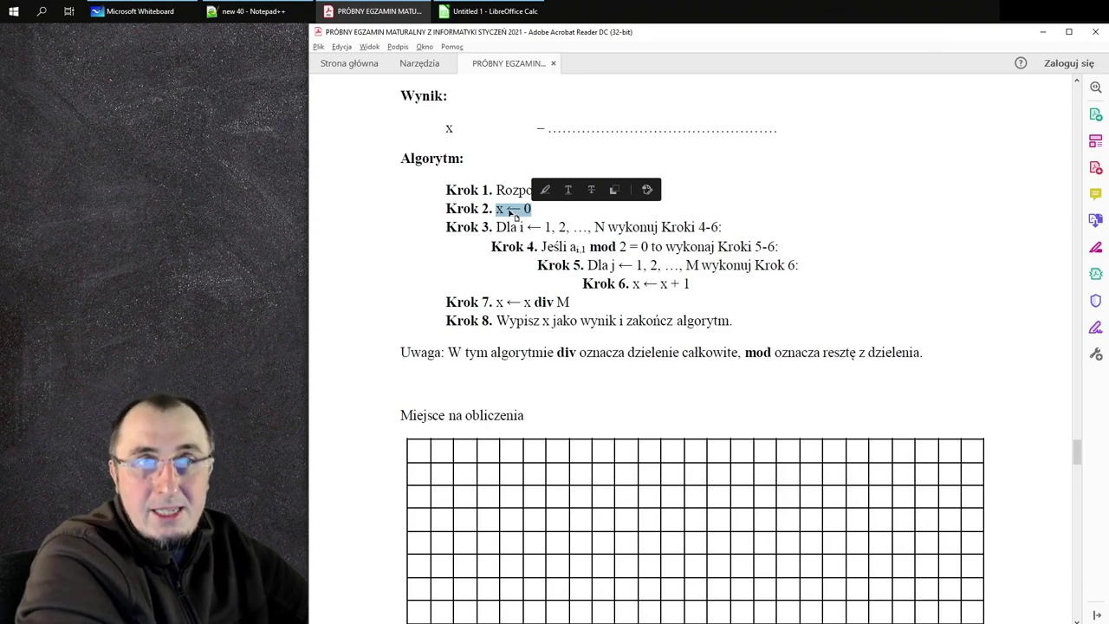
Switch to LibreOffice Calc, label cell G8 with a centred lowercase x and enter its value 0 in G9.
click(525, 9)
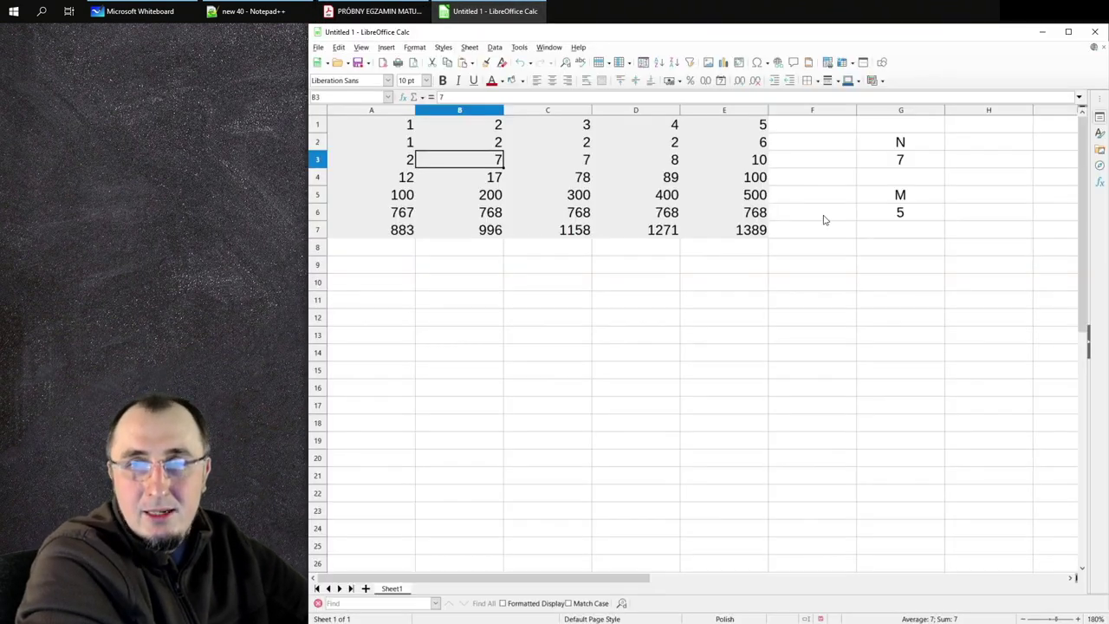
click(883, 247)
text(X)
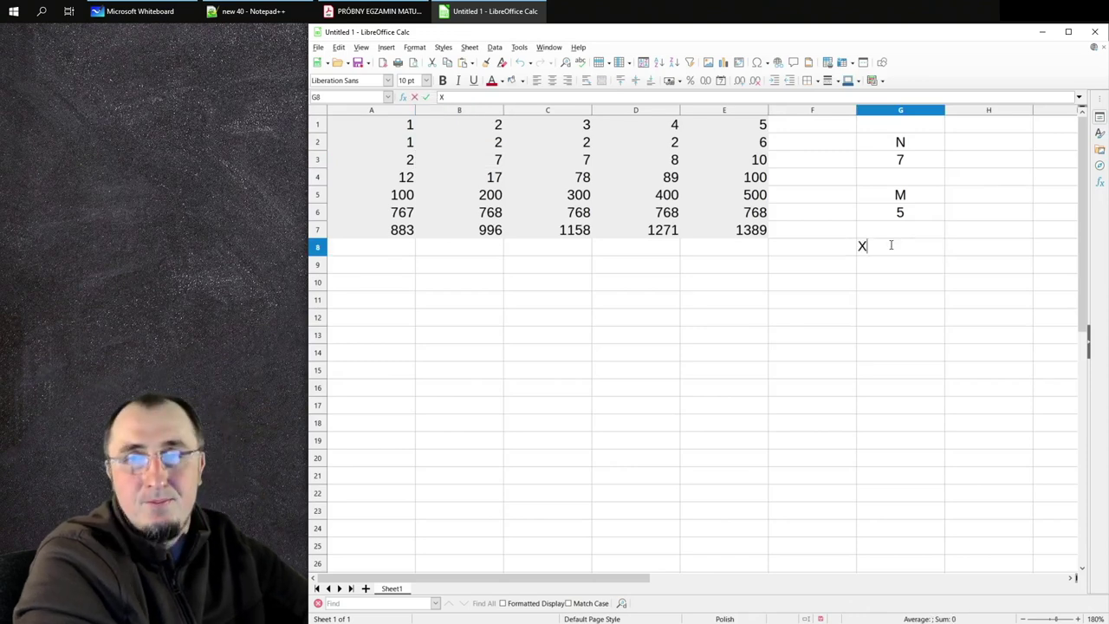
key(Return)
click(891, 247)
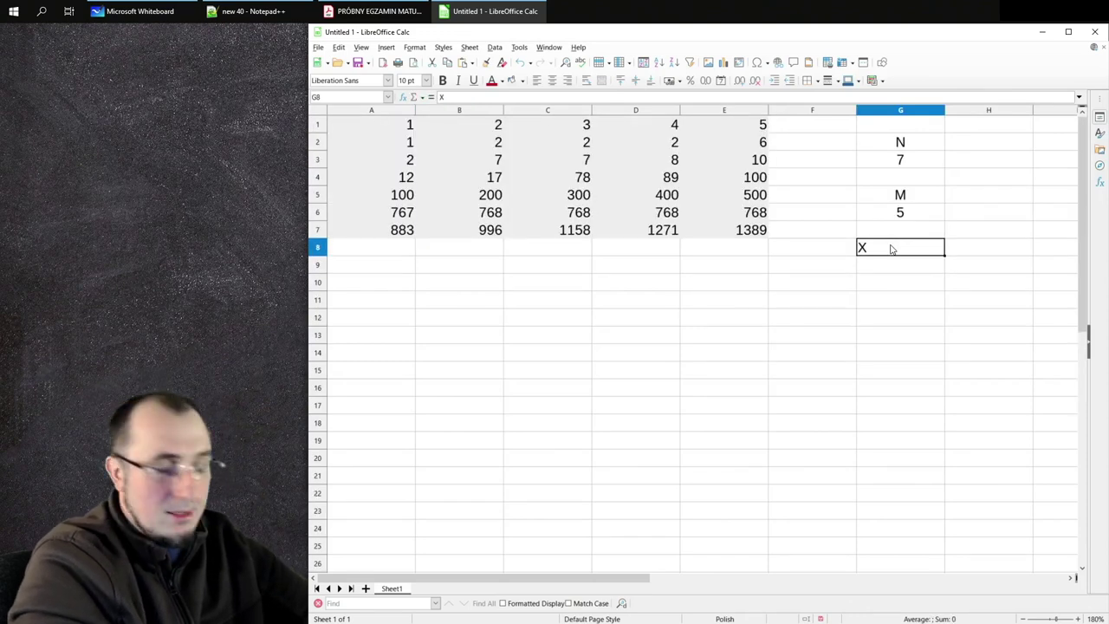
text(x)
key(Return)
click(890, 249)
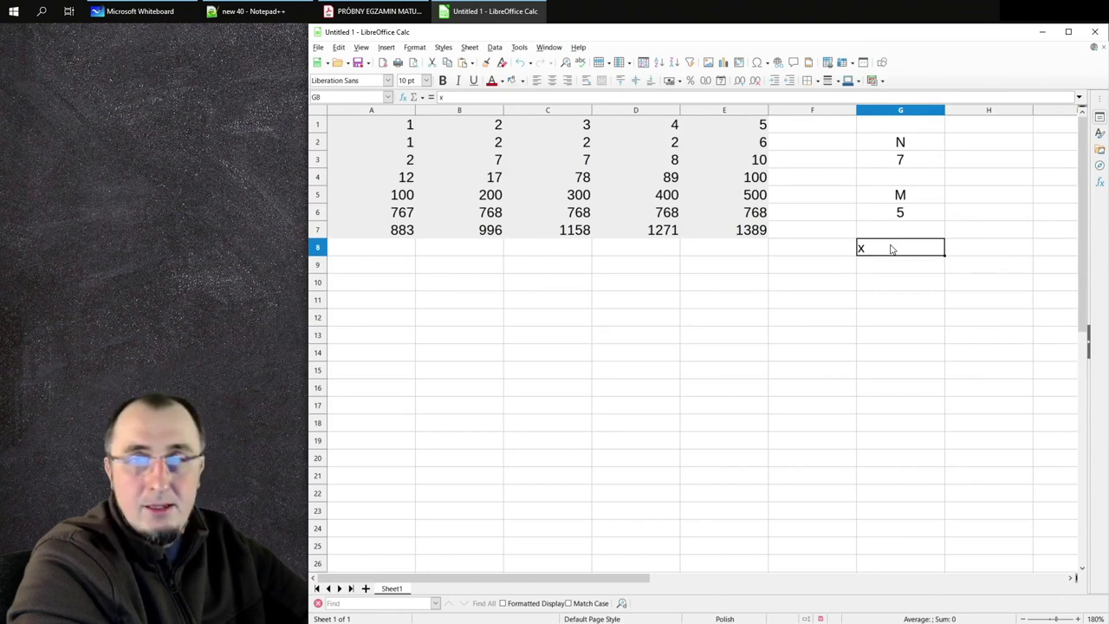
key(Return)
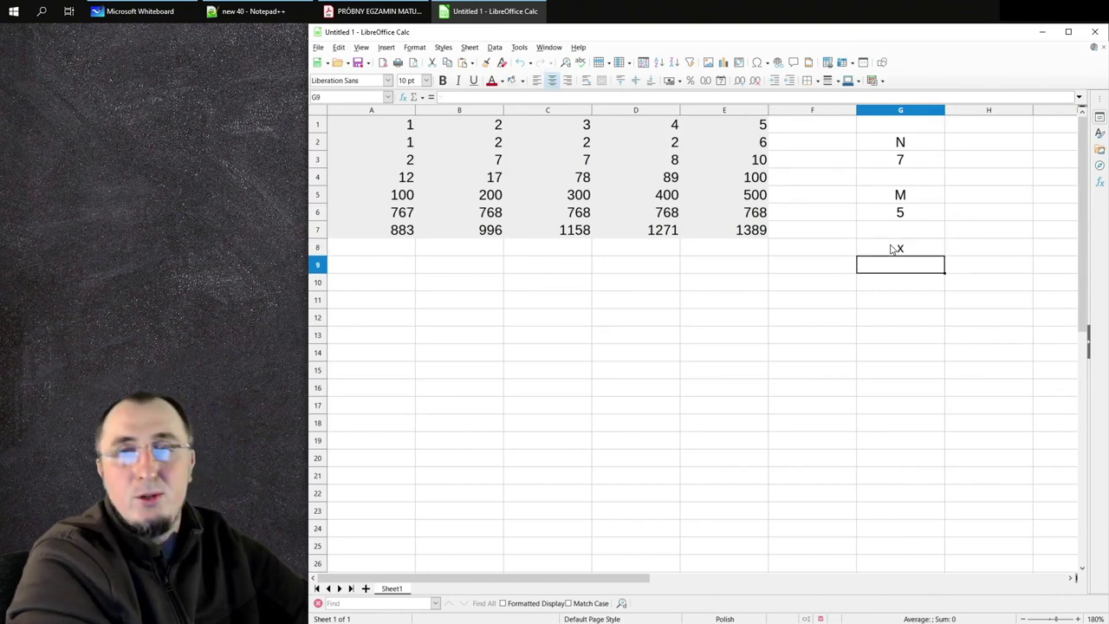
text(0)
key(Return)
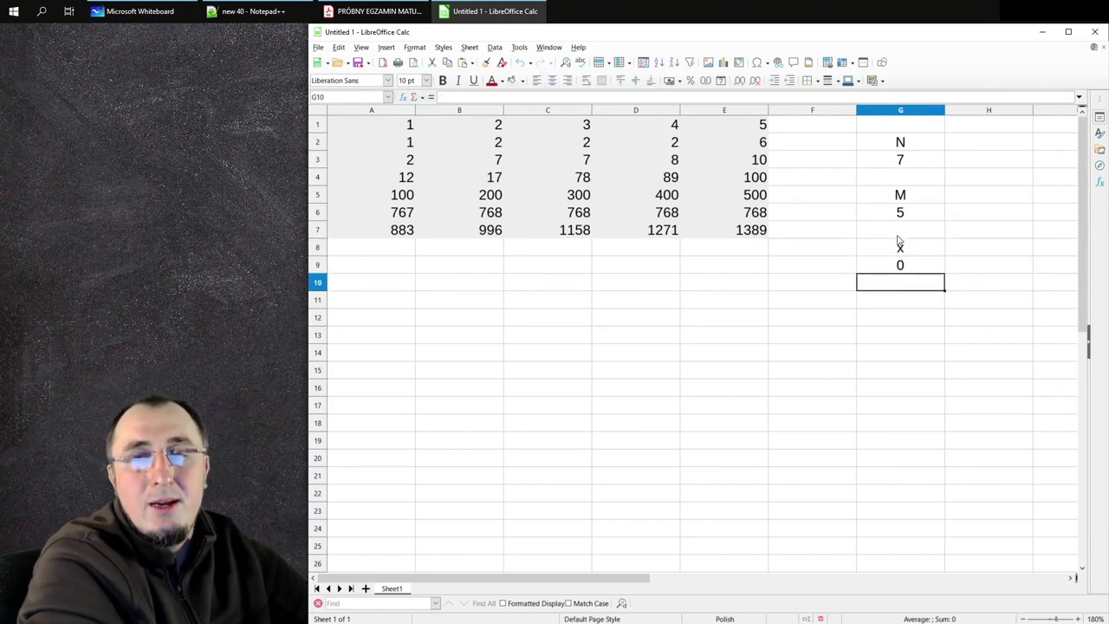
Shade the N, M and x label and value cells G2:G3, G5:G6 and G8:G9 light grey like the table.
drag(898, 248, 892, 264)
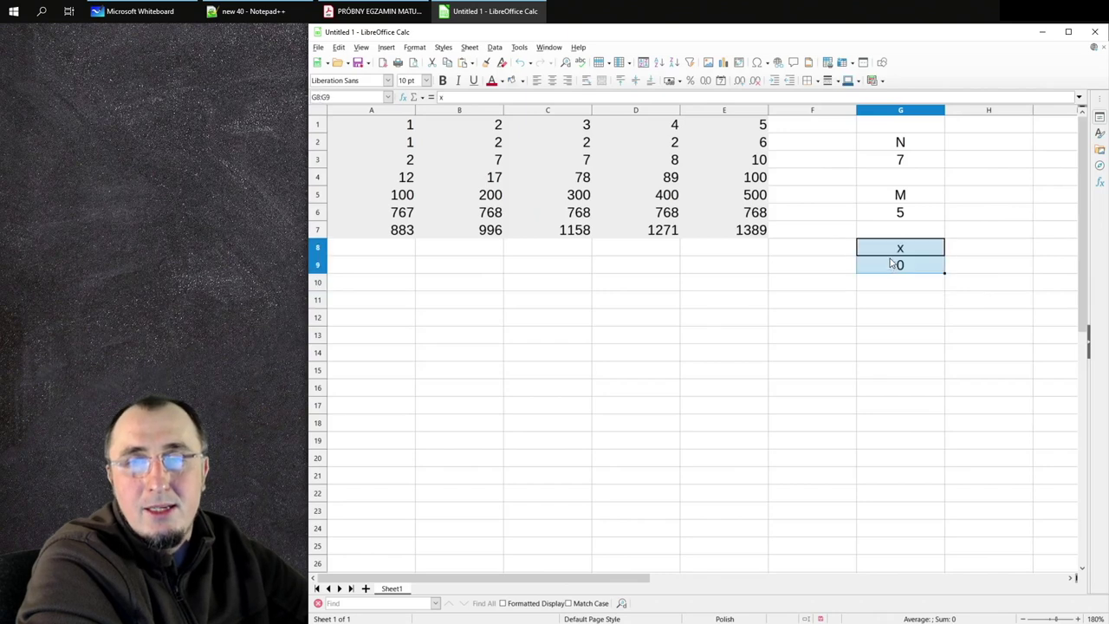
click(901, 194)
text(M)
drag(900, 142, 901, 159)
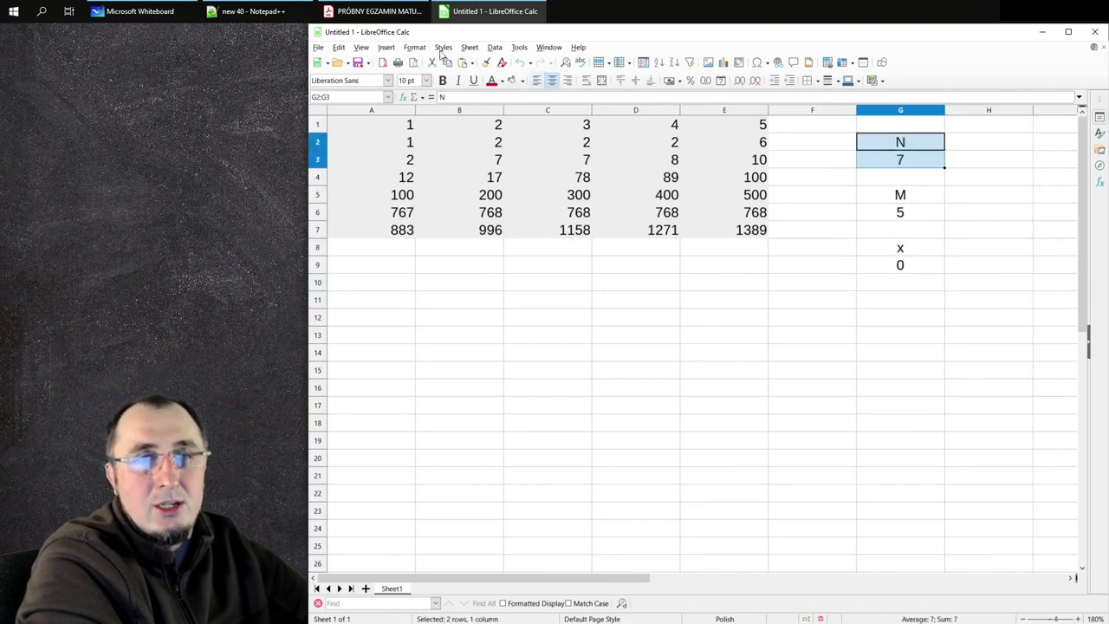
drag(887, 196, 888, 215)
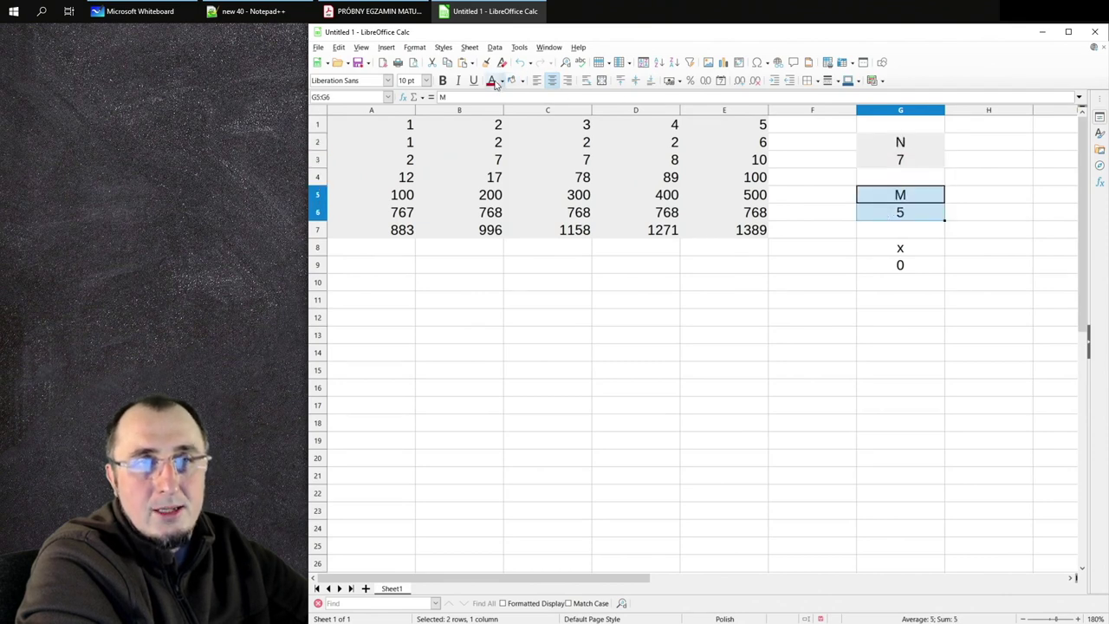
drag(897, 250, 898, 265)
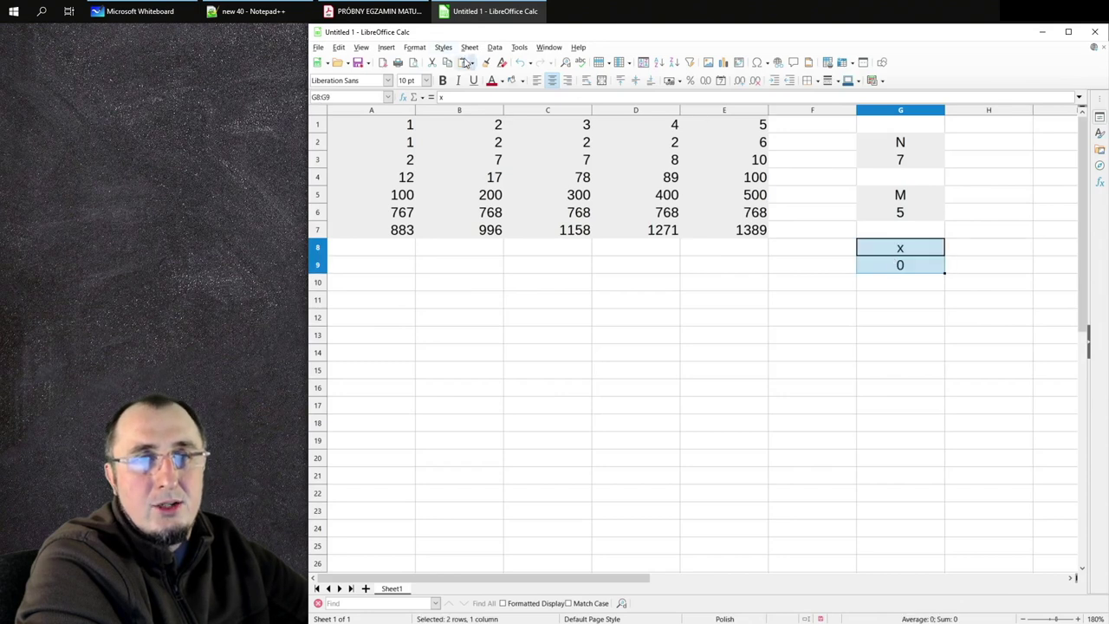
click(511, 80)
click(639, 163)
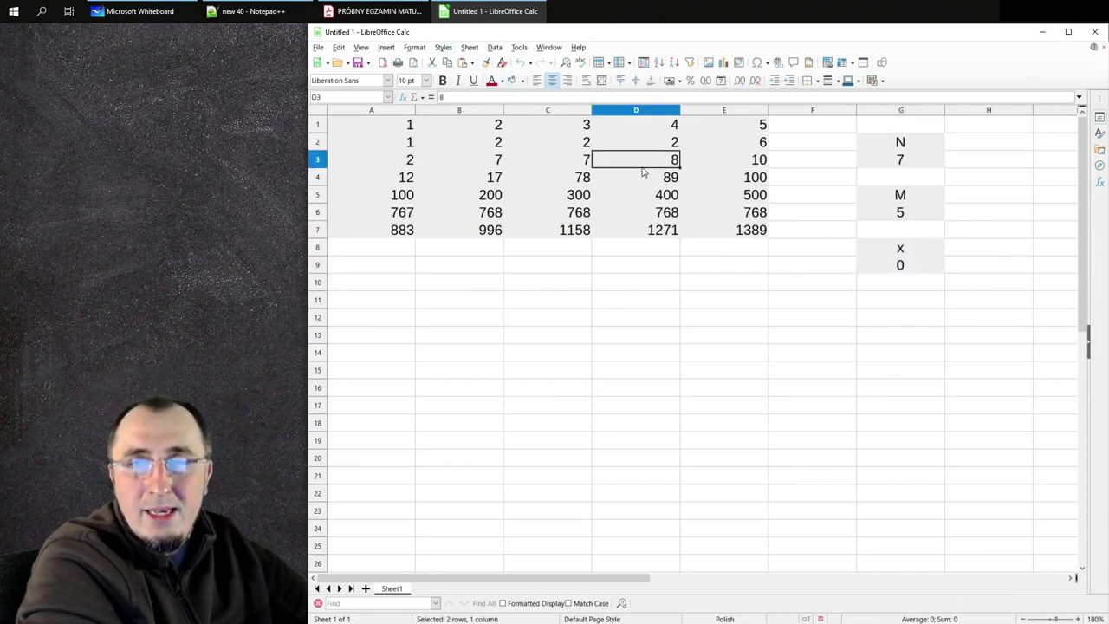
Switch to the exam PDF in Adobe Acrobat Reader and examine Krok 3's loop over i from 1 to N.
click(897, 270)
key(alt+Tab)
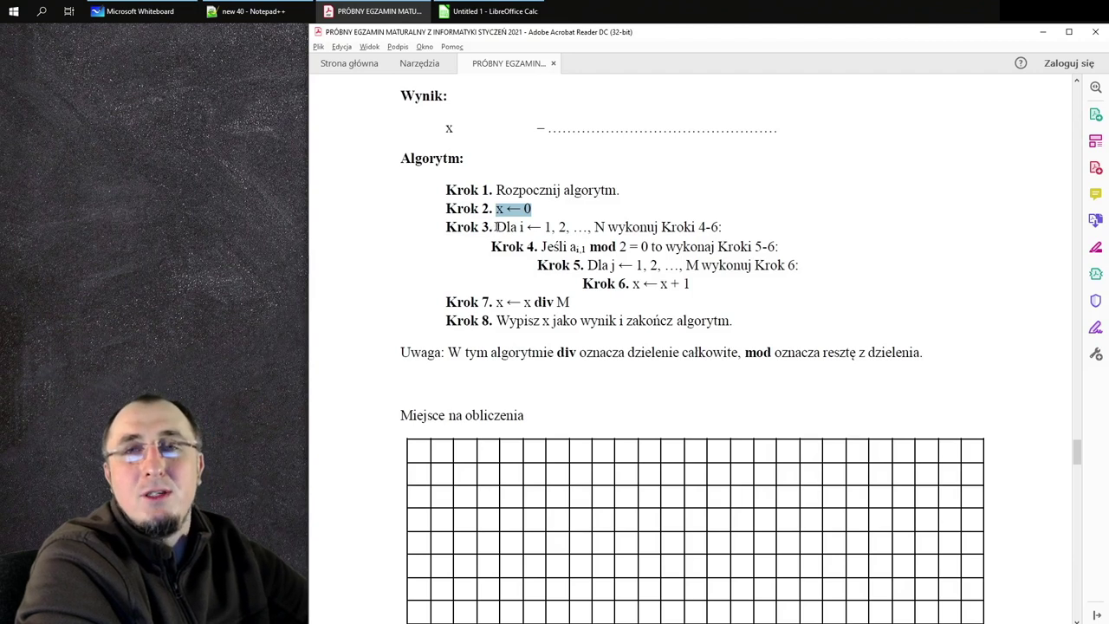
drag(495, 227, 600, 227)
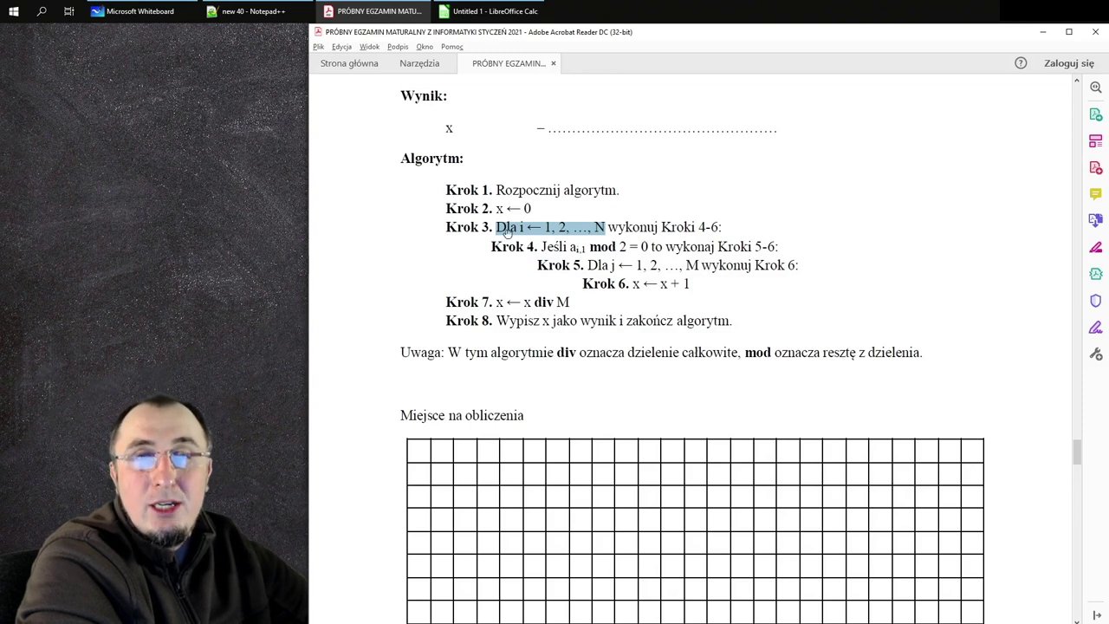
Switch to LibreOffice Calc, copy the x cells G8:G9 to G11:G12 and relabel the copy as i.
key(alt+Tab)
key(Return)
key(Return)
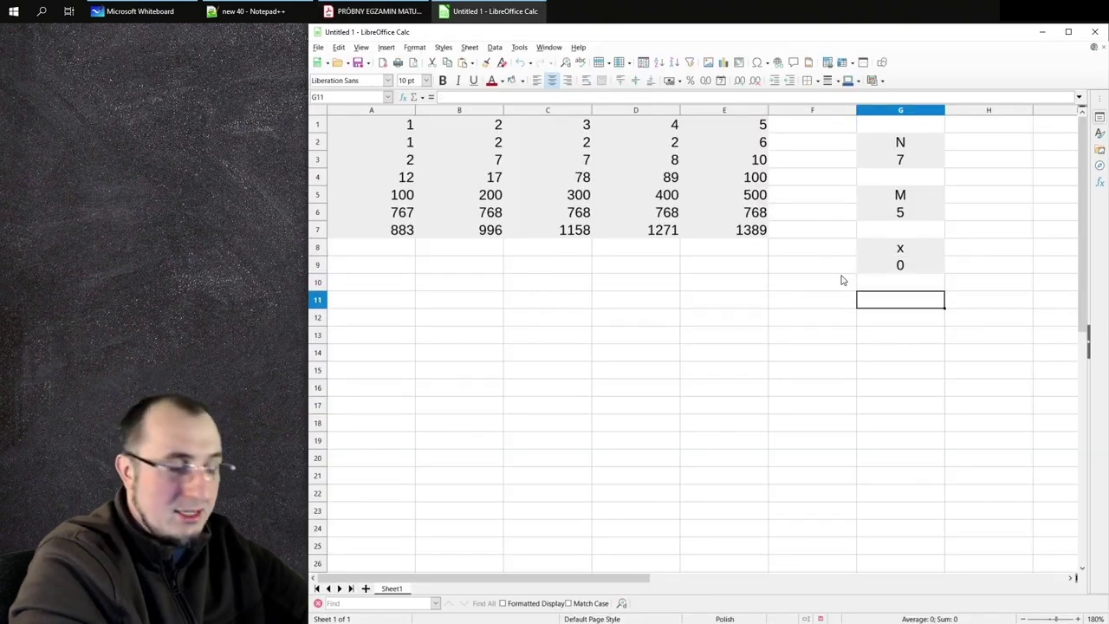
key(Up)
key(Up)
key(Up)
key(shift+Down)
key(ctrl+c)
key(Down)
key(Down)
key(ctrl+v)
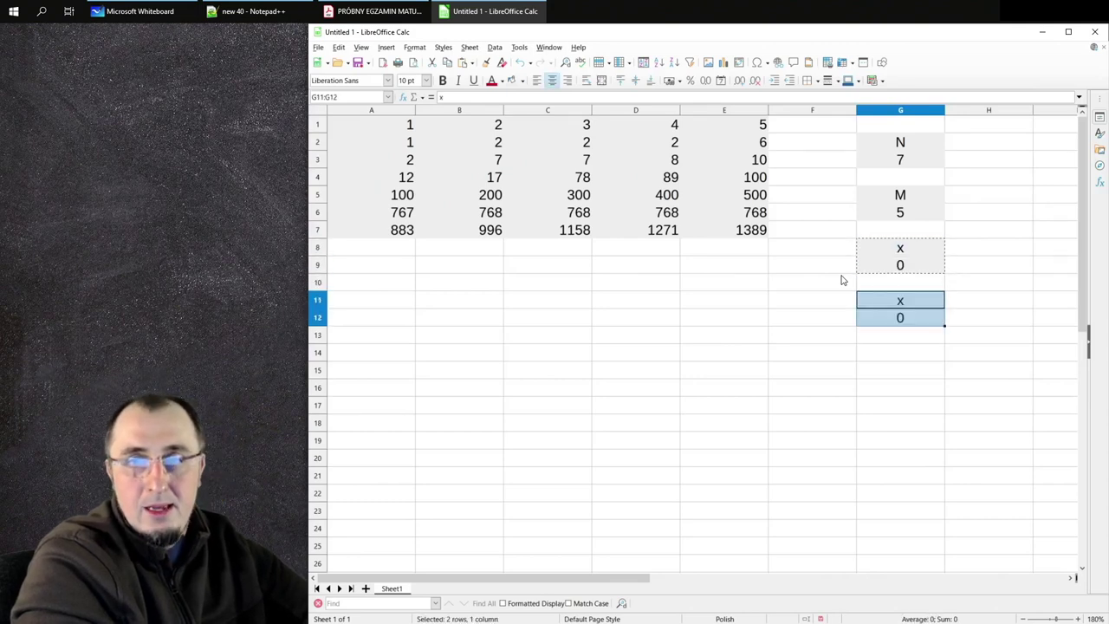
text(i)
key(Return)
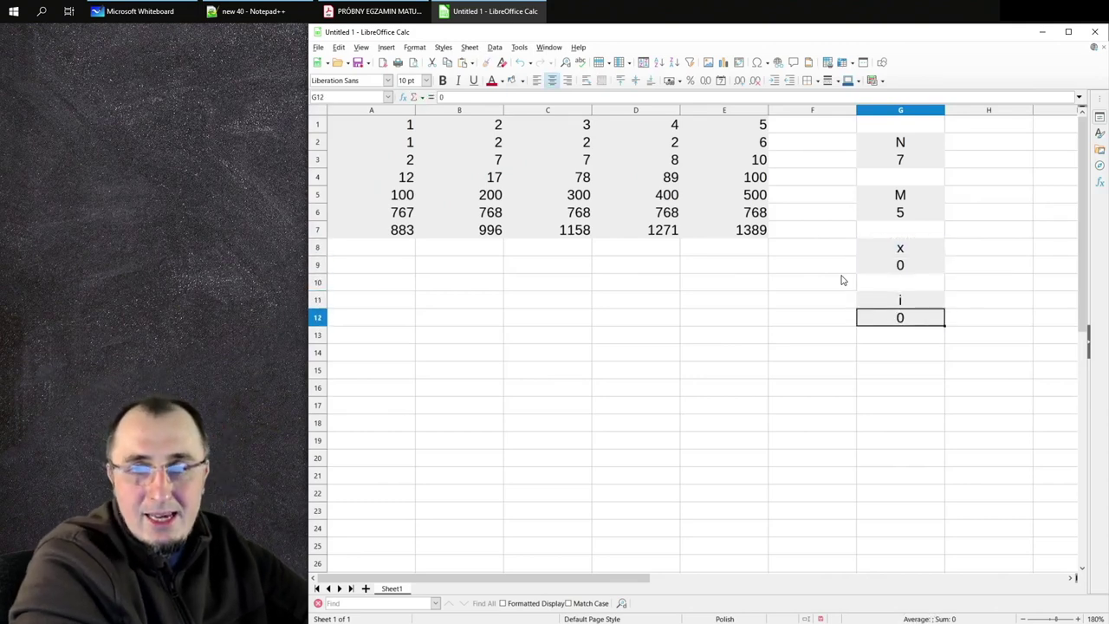
text(1)
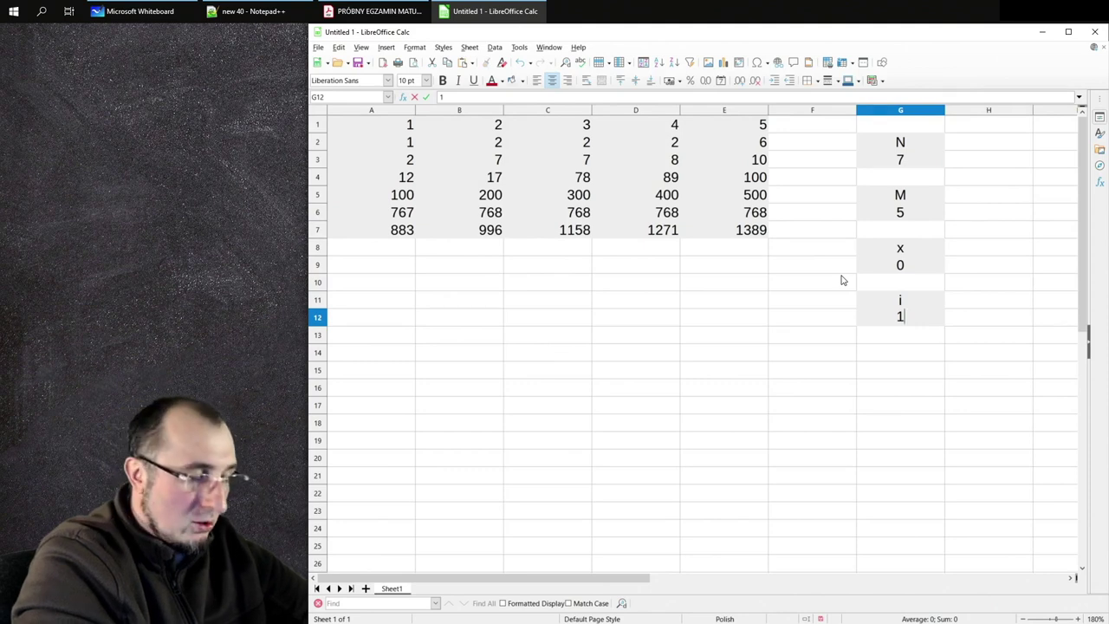
key(Escape)
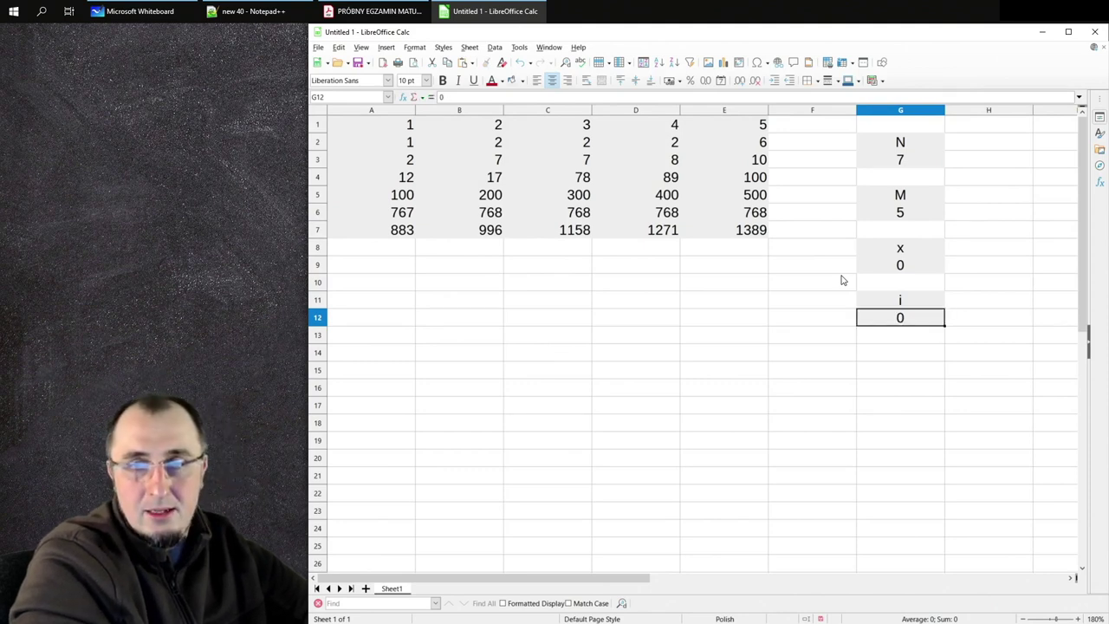
Enter the loop range 1..7 in H12 beside the value of i and centre it.
key(Right)
text(1..N)
key(Return)
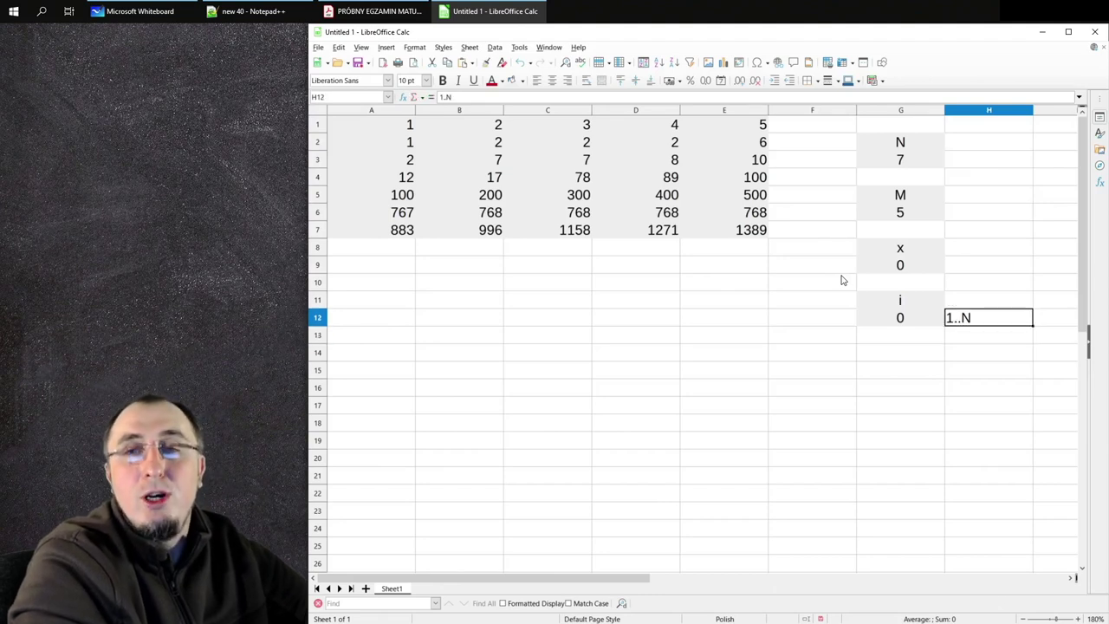
key(F2)
key(BackSpace)
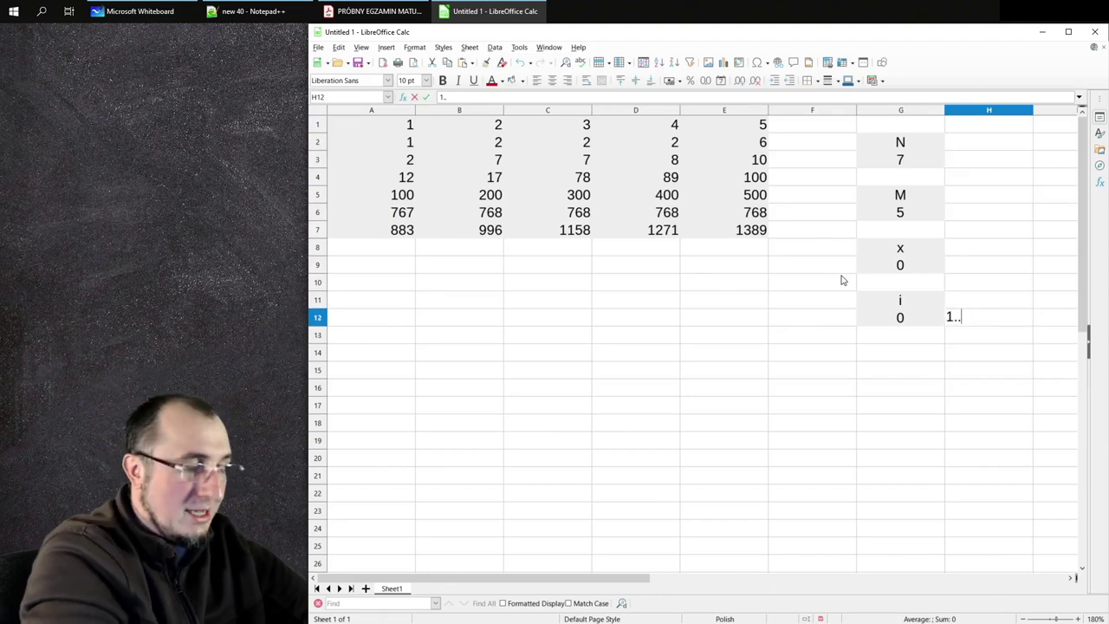
text(7)
key(Return)
key(Up)
key(ctrl+e)
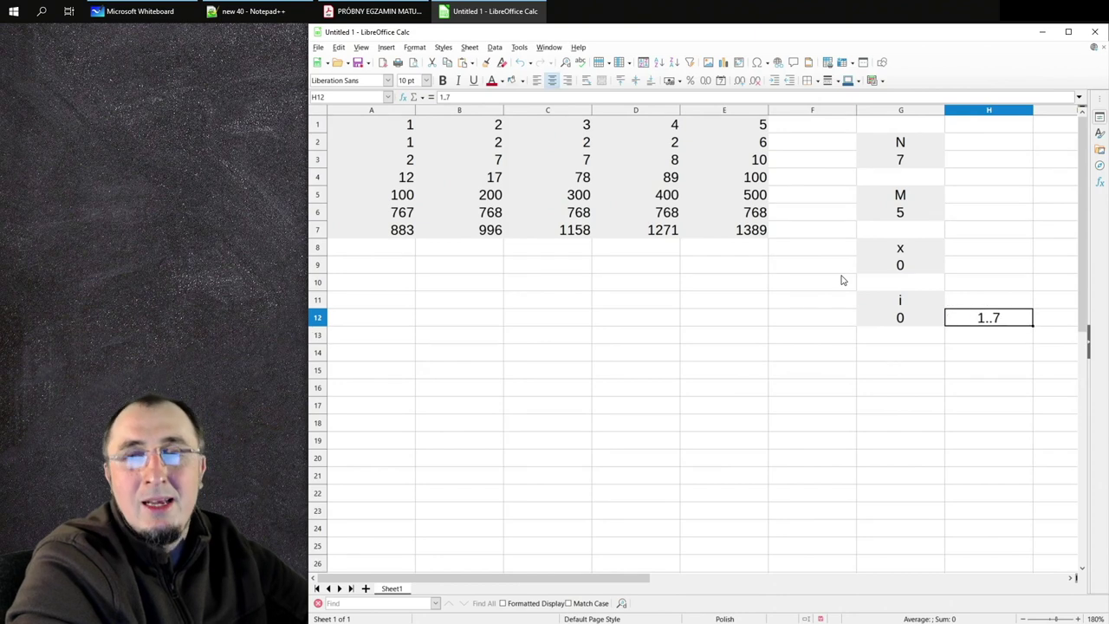
Set the value of i in G12 to 1.
key(Left)
text(1)
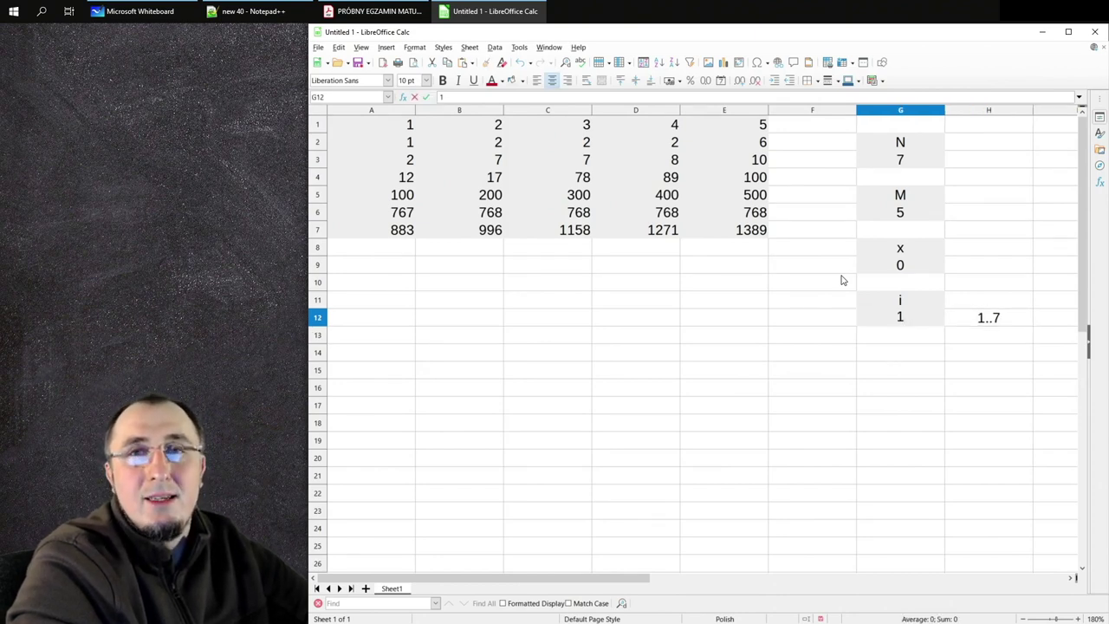
key(Return)
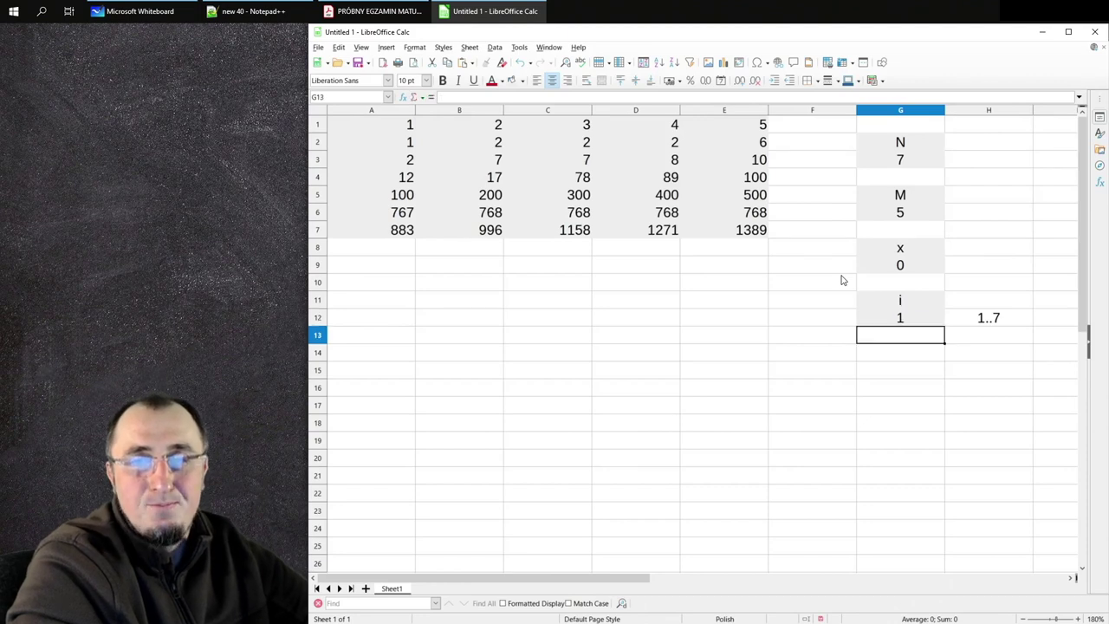
Switch to the exam PDF in Adobe Acrobat Reader and examine Krok 4's element a with indices i,1 and its mod 2 condition.
key(alt+Tab)
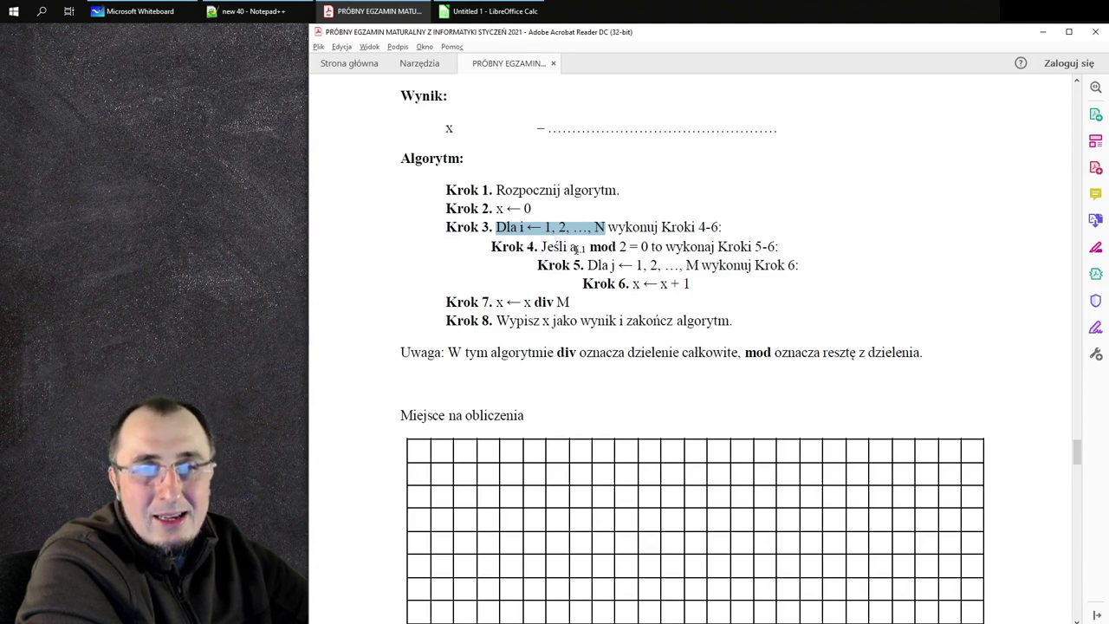
click(579, 250)
drag(574, 249, 579, 250)
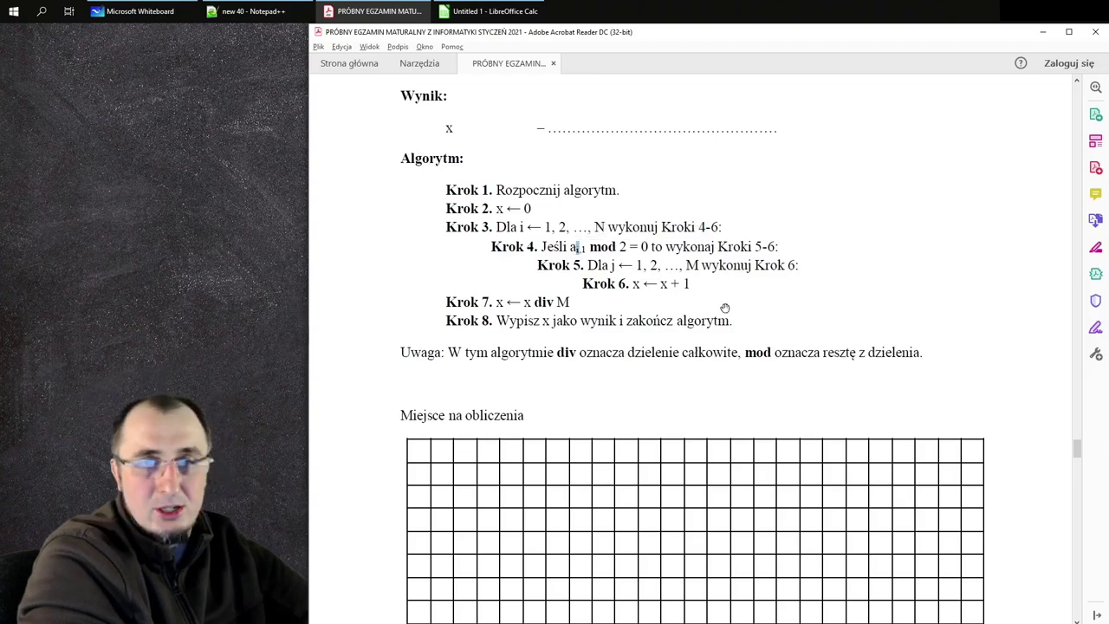
scroll(726, 307, up, 3)
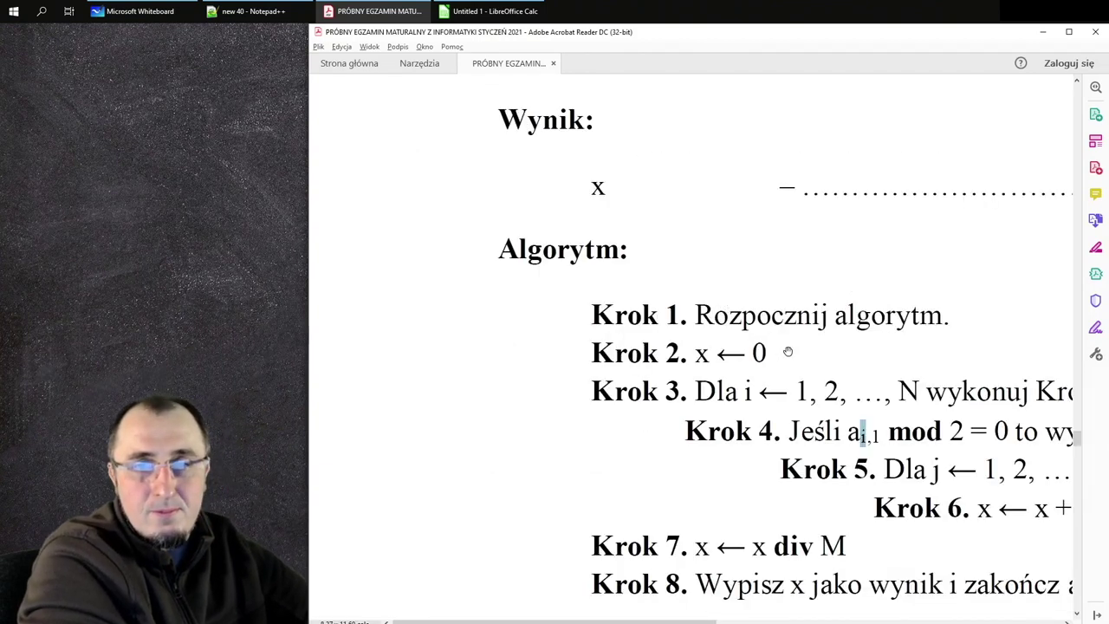
scroll(788, 351, down, 3)
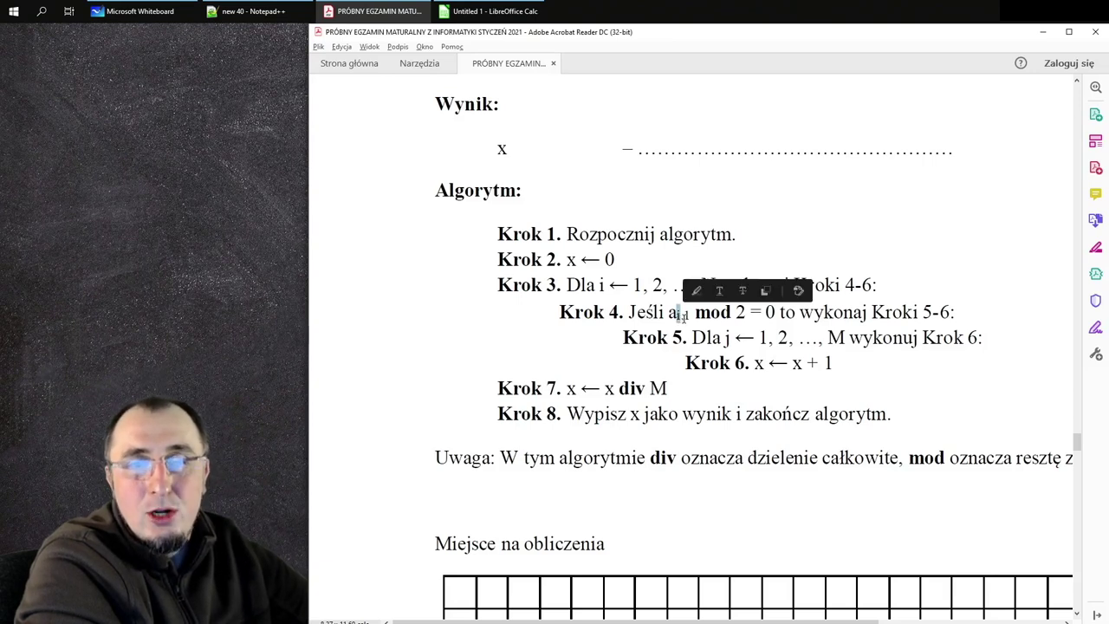
drag(682, 317, 667, 314)
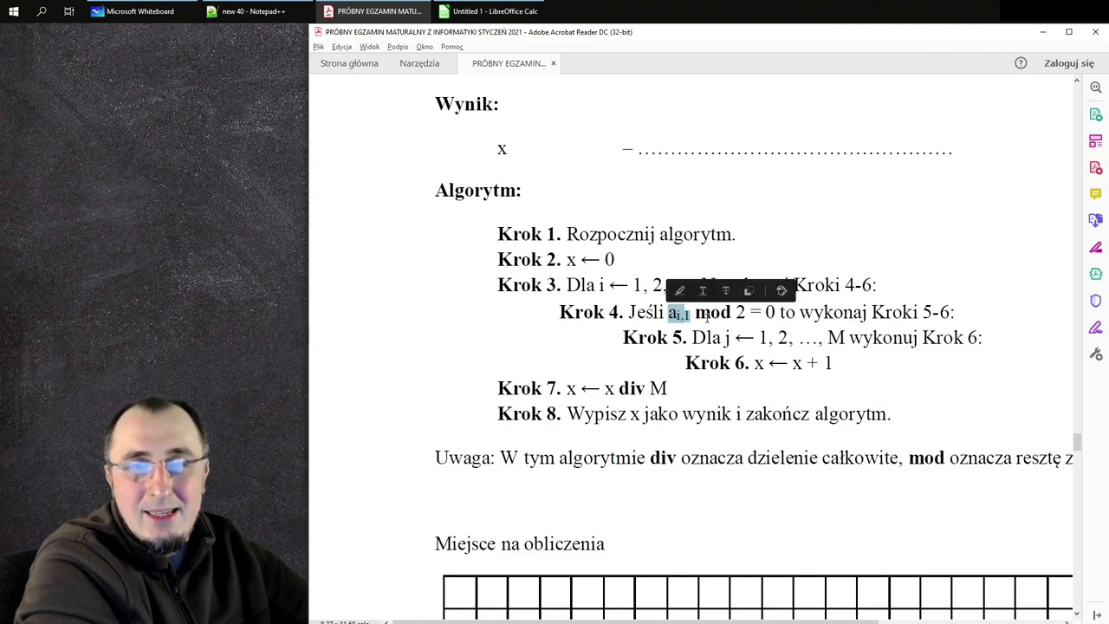
double_click(707, 318)
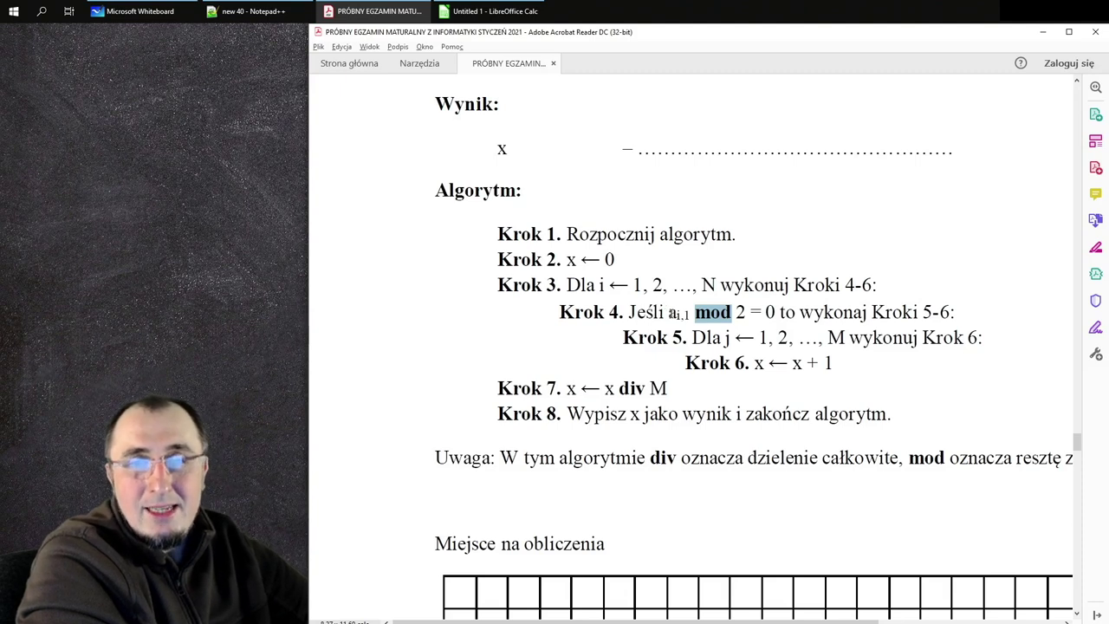
drag(673, 313, 690, 315)
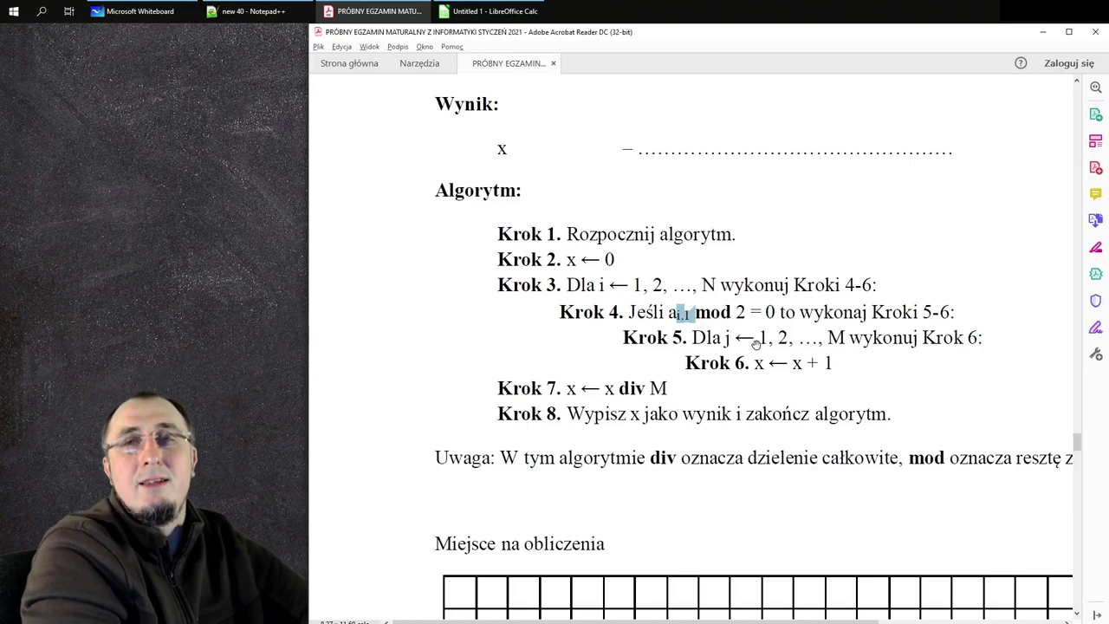
Switch to LibreOffice Calc to check A1 for Krok 4's condition and return to the algorithm in Adobe Acrobat Reader.
key(alt+Tab)
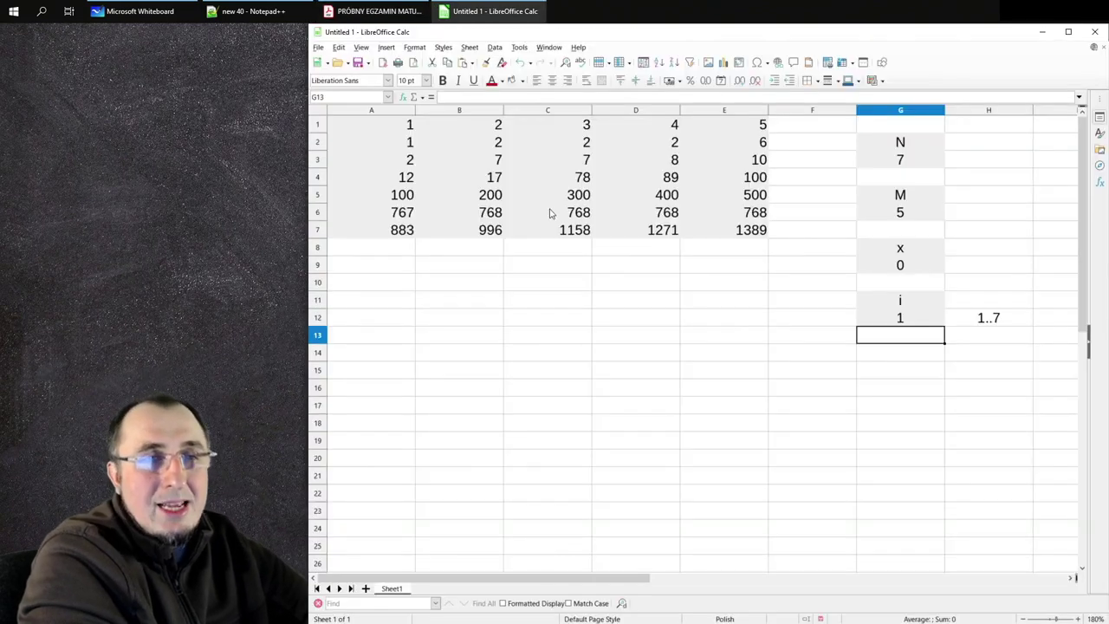
click(404, 130)
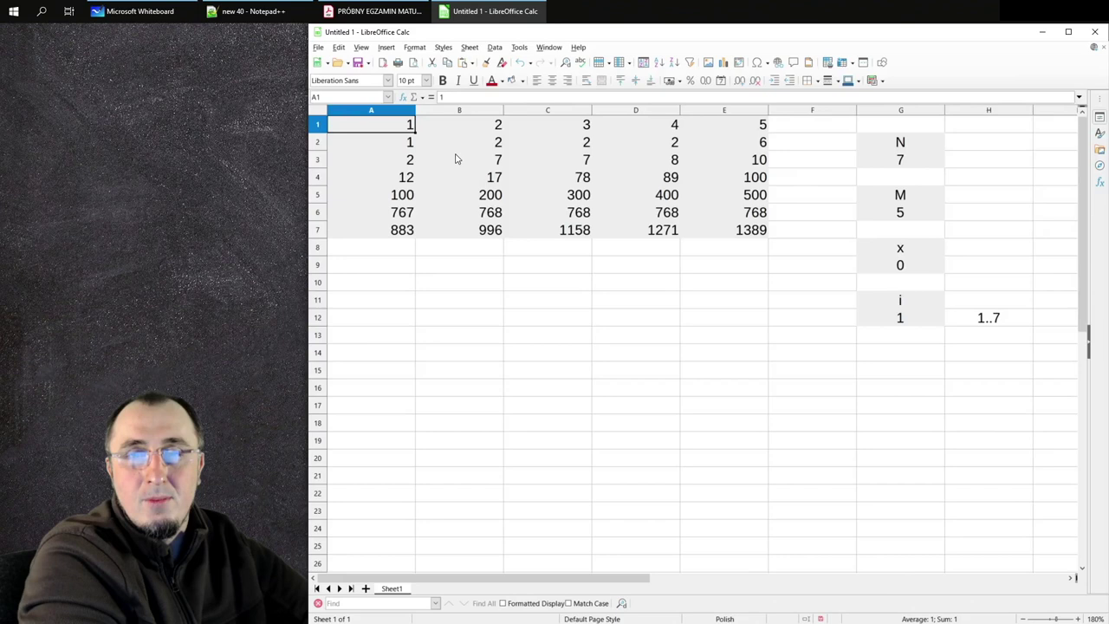
key(alt+Tab)
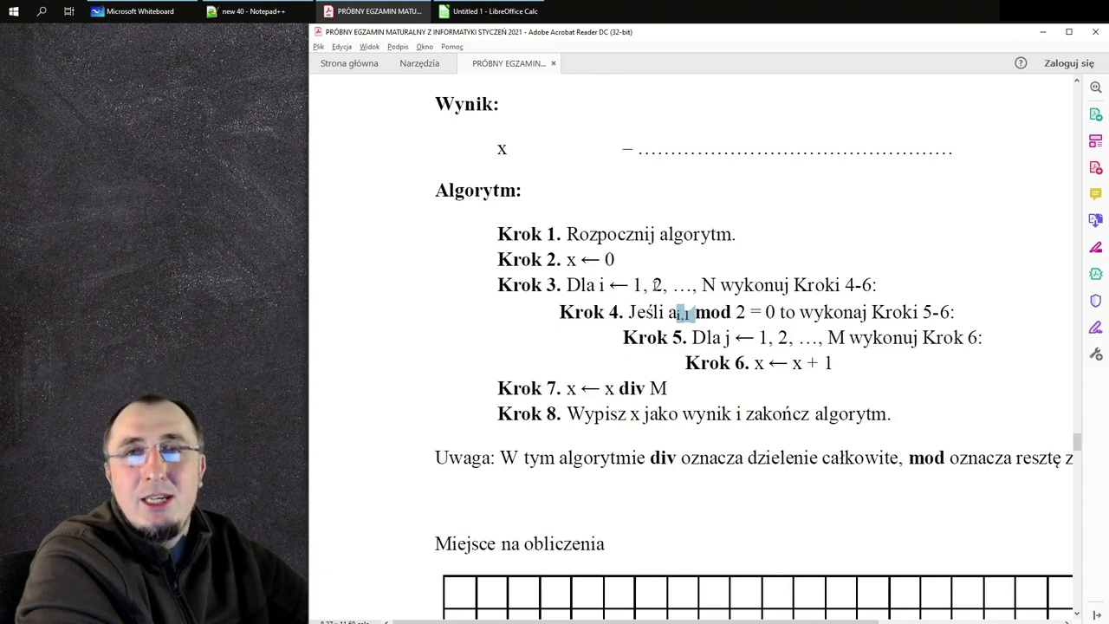
Switch to LibreOffice Calc, set the value of i in G12 to 2 and check cell A2 for Krok 4's condition.
key(alt+Tab)
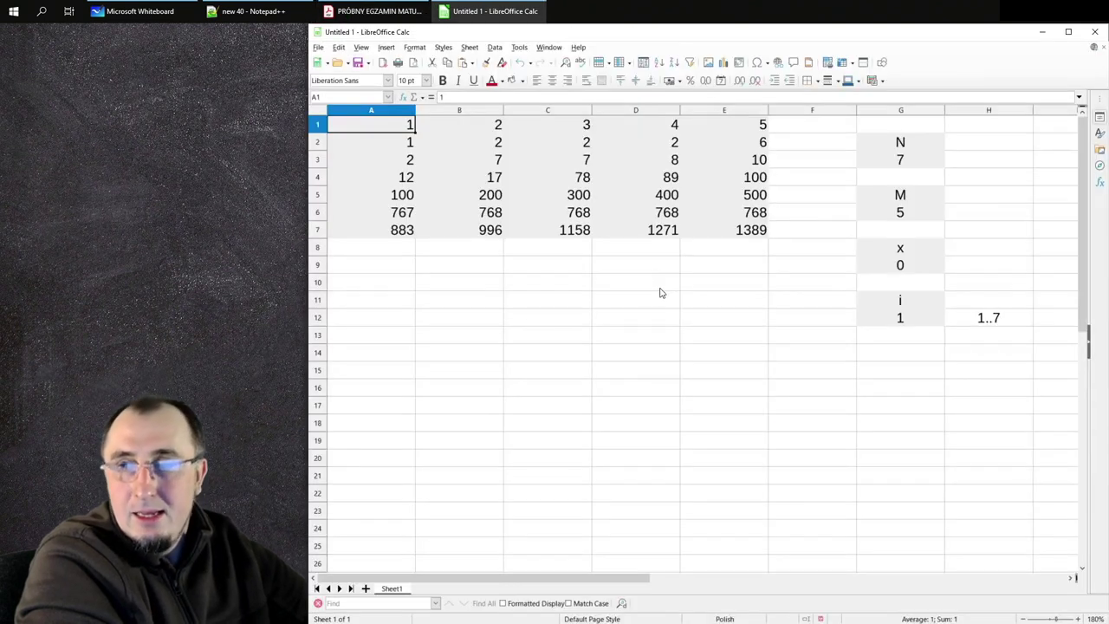
click(897, 318)
text(2)
key(Return)
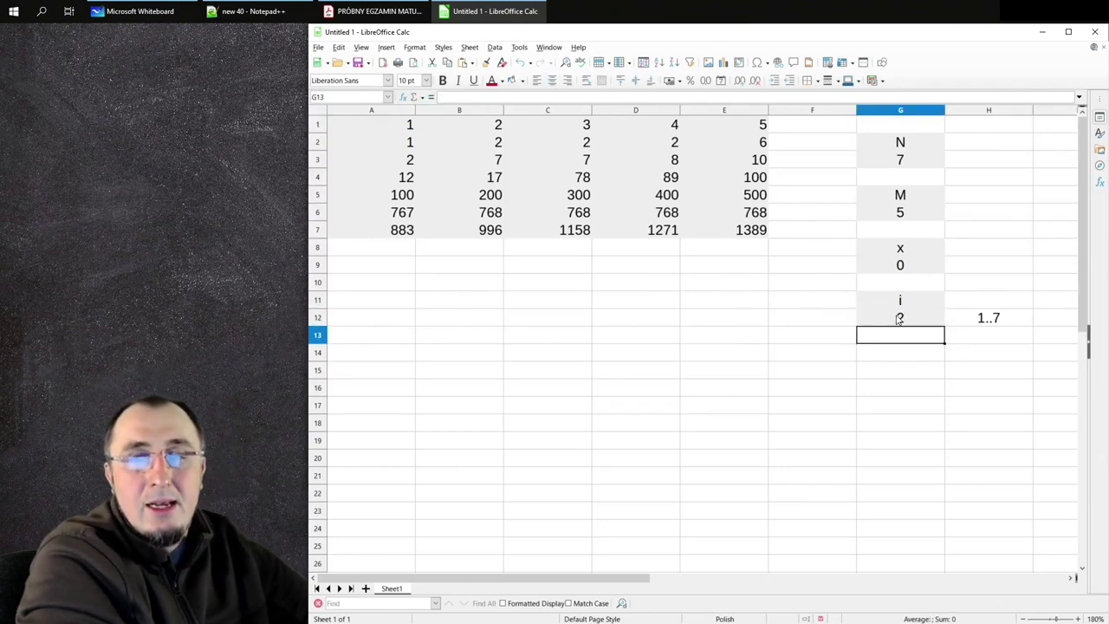
click(389, 148)
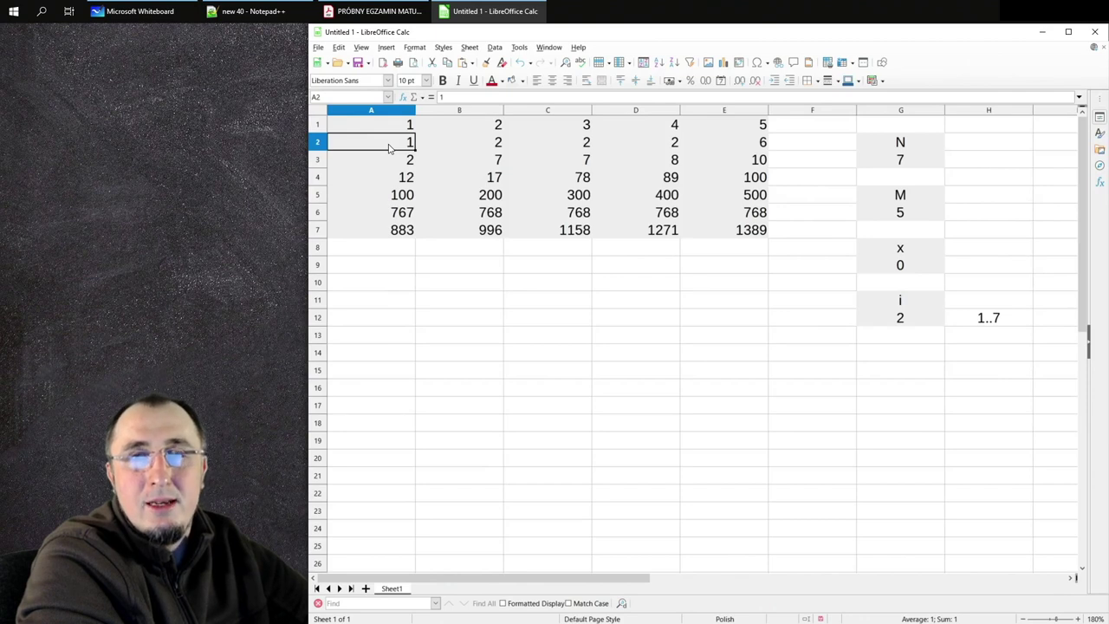
Check the algorithm's loop in the exam PDF in Adobe Acrobat Reader, return to LibreOffice Calc and set i in G12 to 3.
key(alt+Tab)
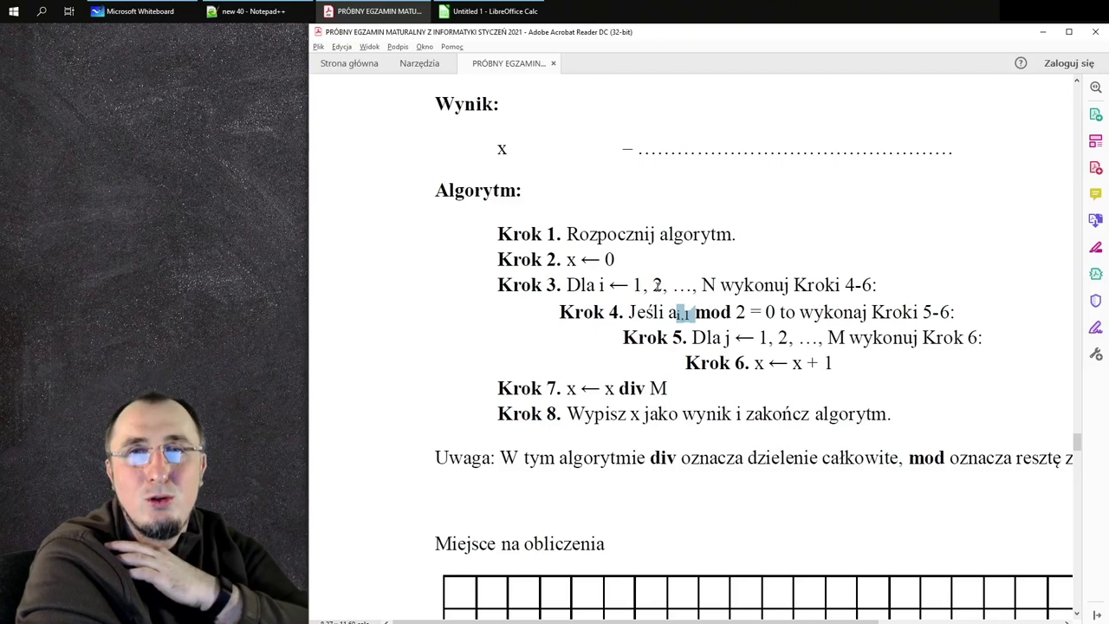
key(alt+Tab)
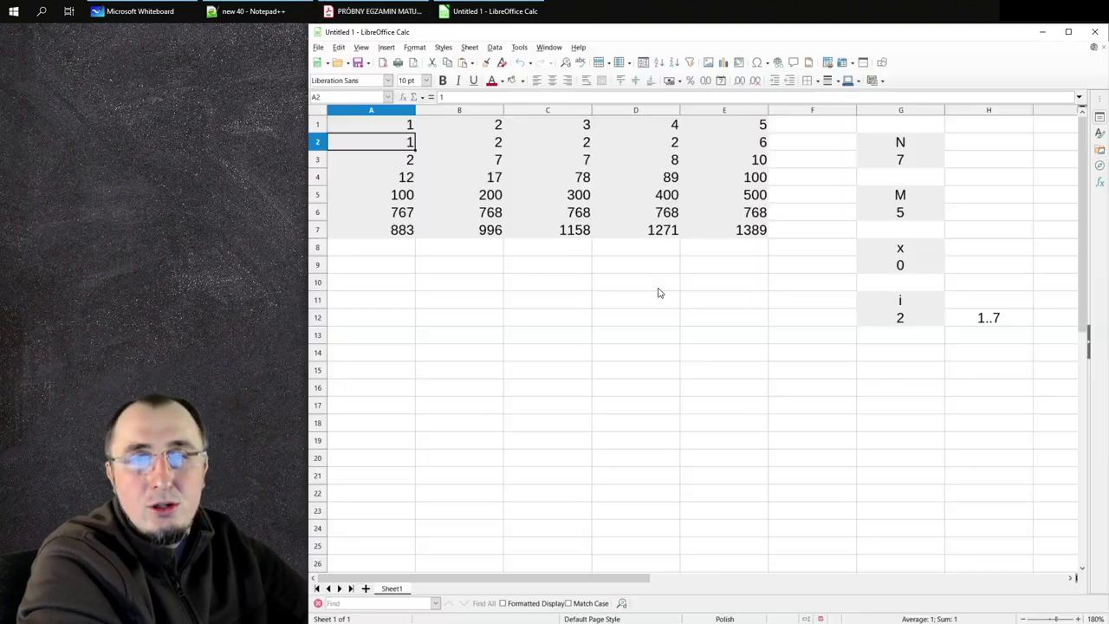
click(899, 318)
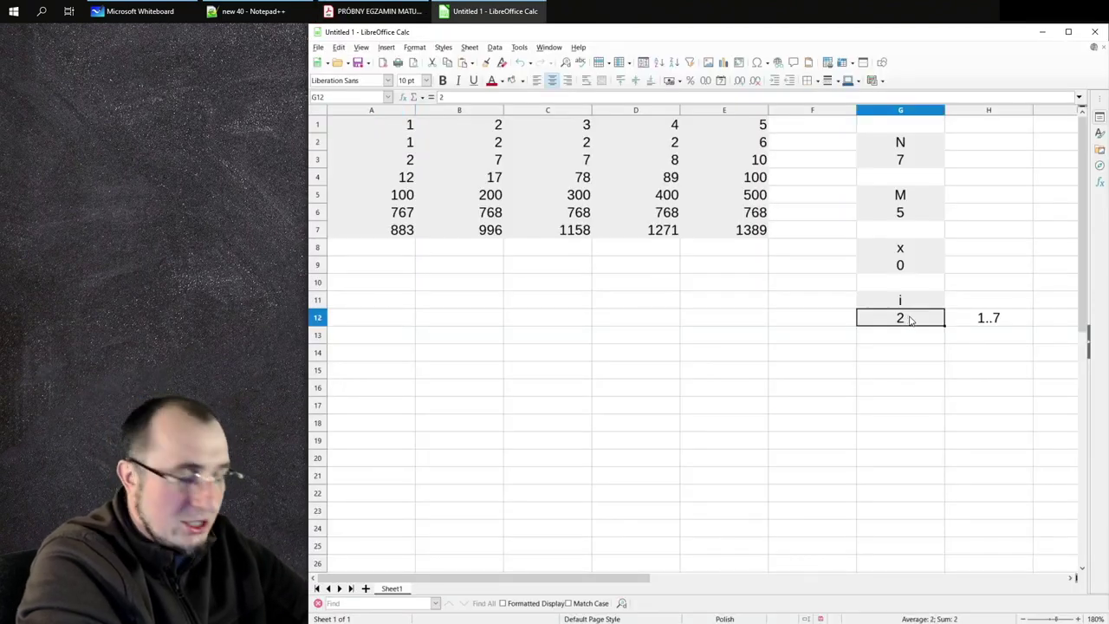
text(3)
key(Return)
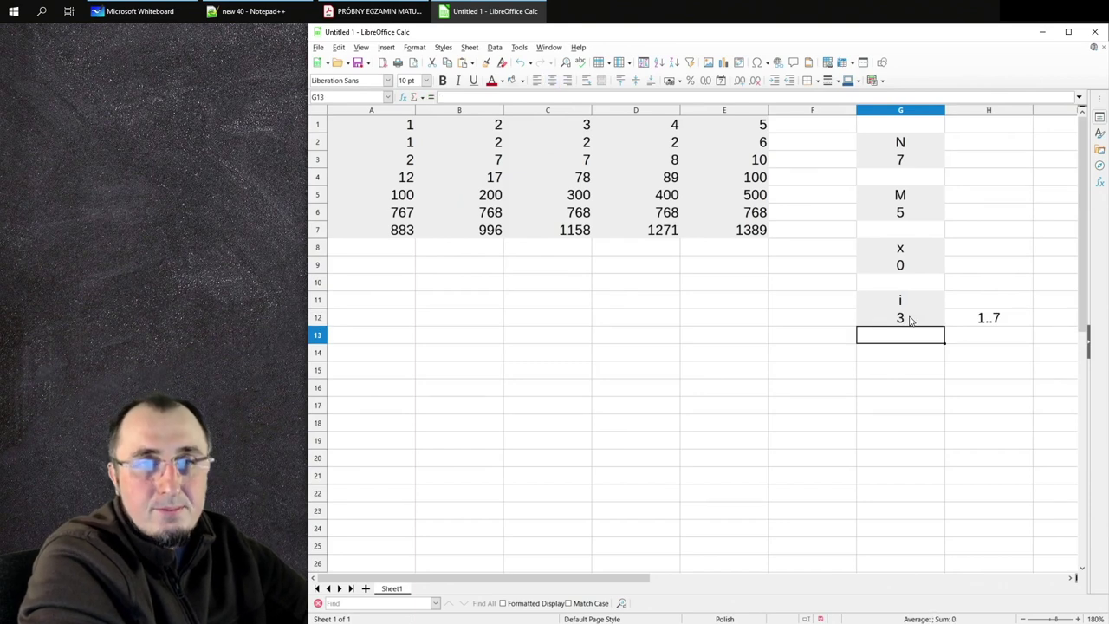
Take a screen snip of Krok 1 to Krok 8 in Adobe Acrobat Reader and paste it at C10 in LibreOffice Calc.
key(alt+Tab)
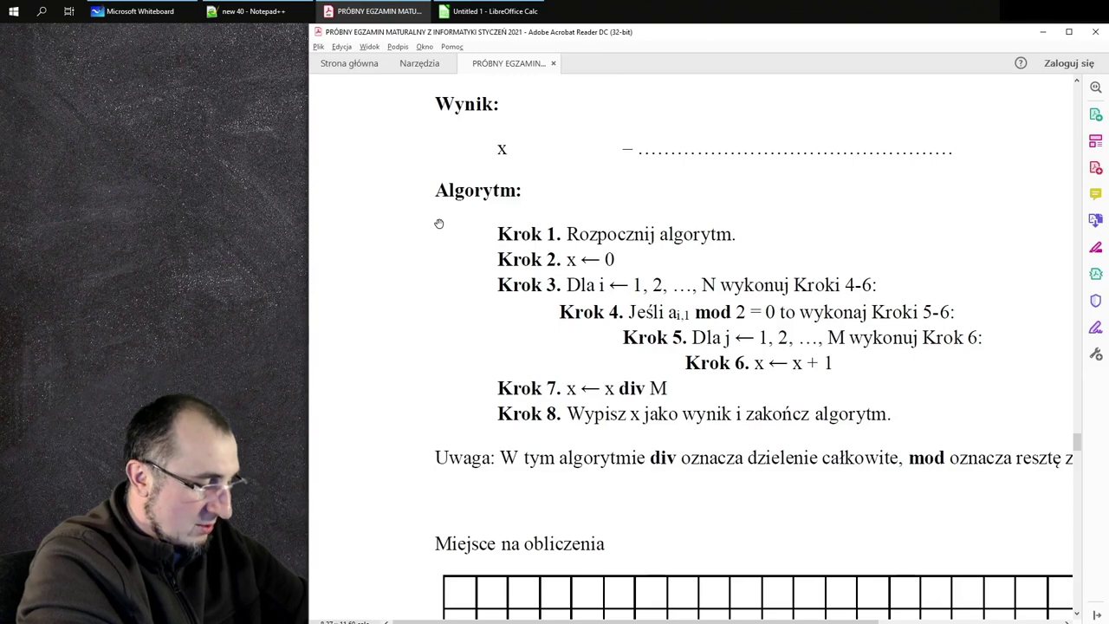
key(super+shift+s)
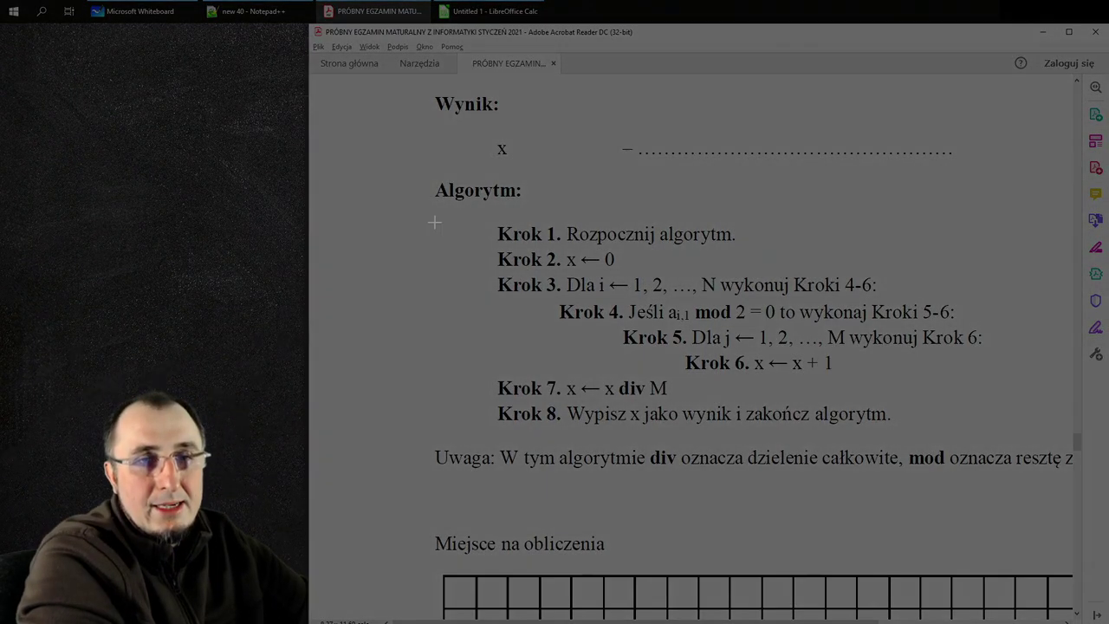
drag(484, 211, 1016, 438)
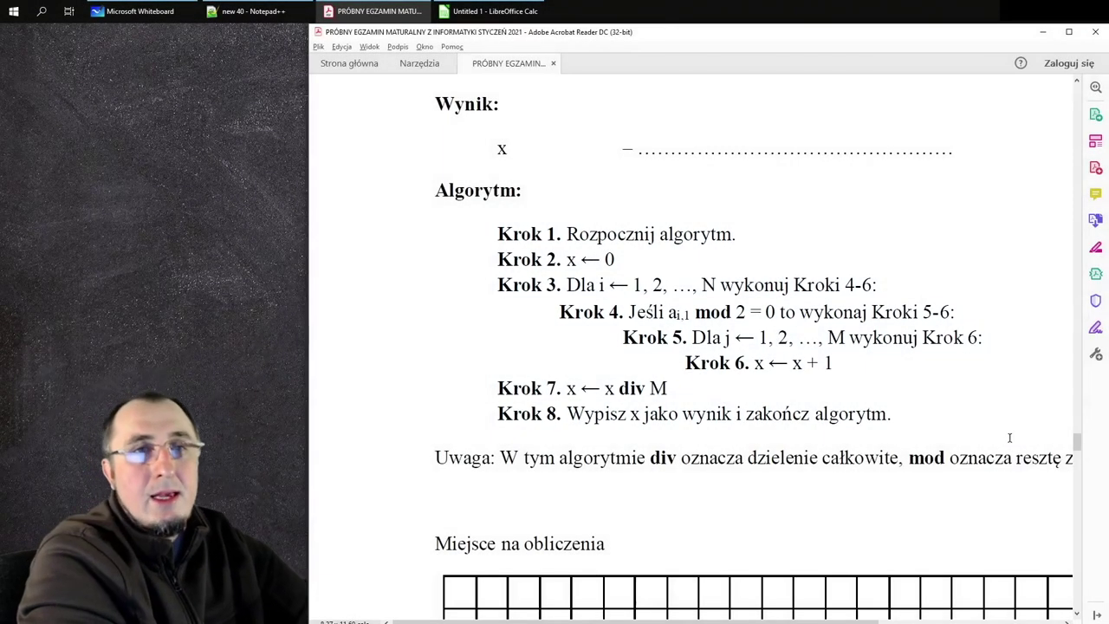
click(535, 16)
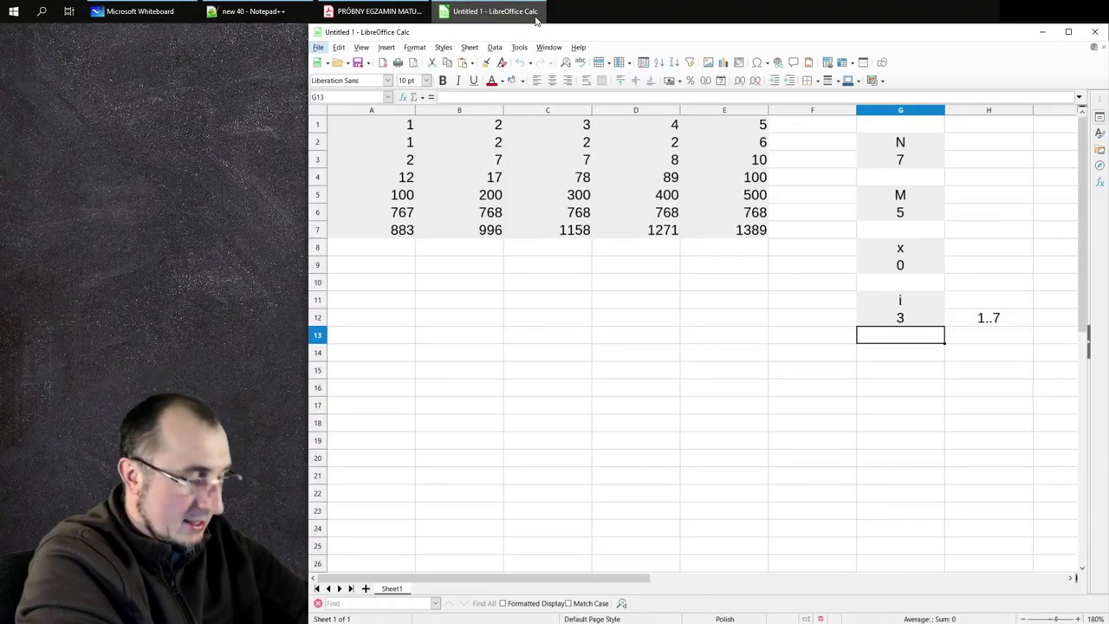
key(alt+v)
key(Escape)
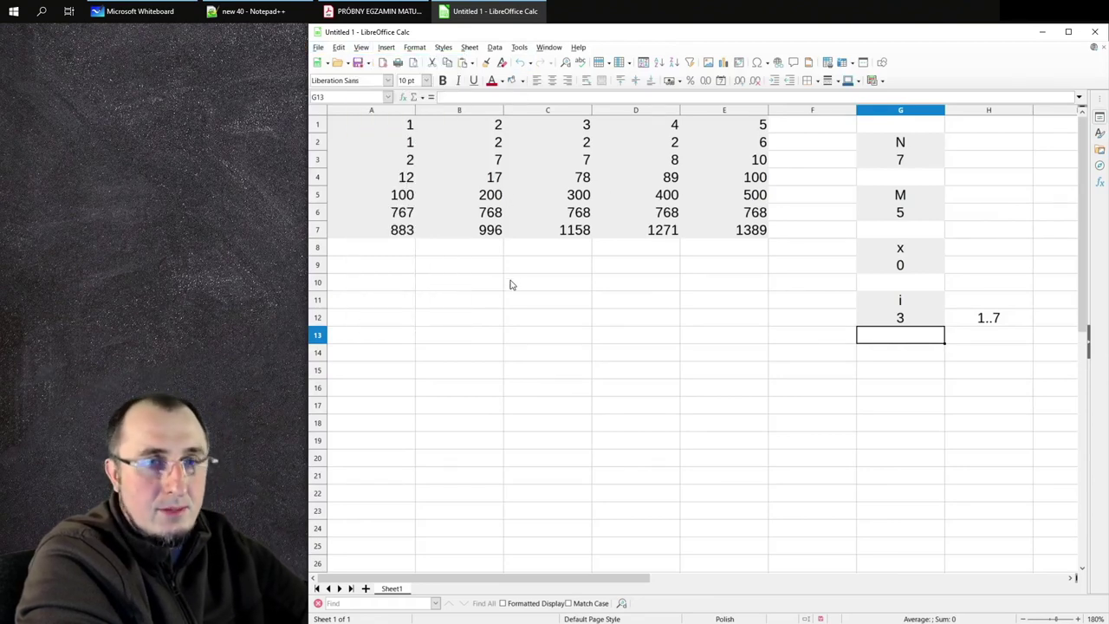
click(511, 286)
key(ctrl+v)
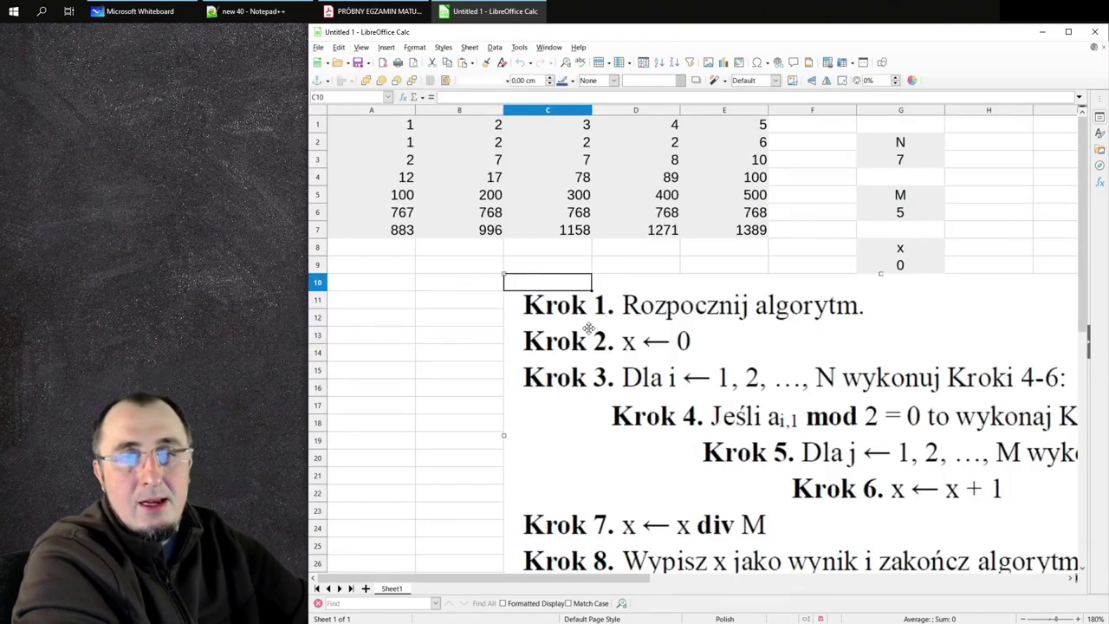
Shrink the pasted algorithm image to about 13 cm wide and place it directly below the number table.
drag(660, 385, 376, 328)
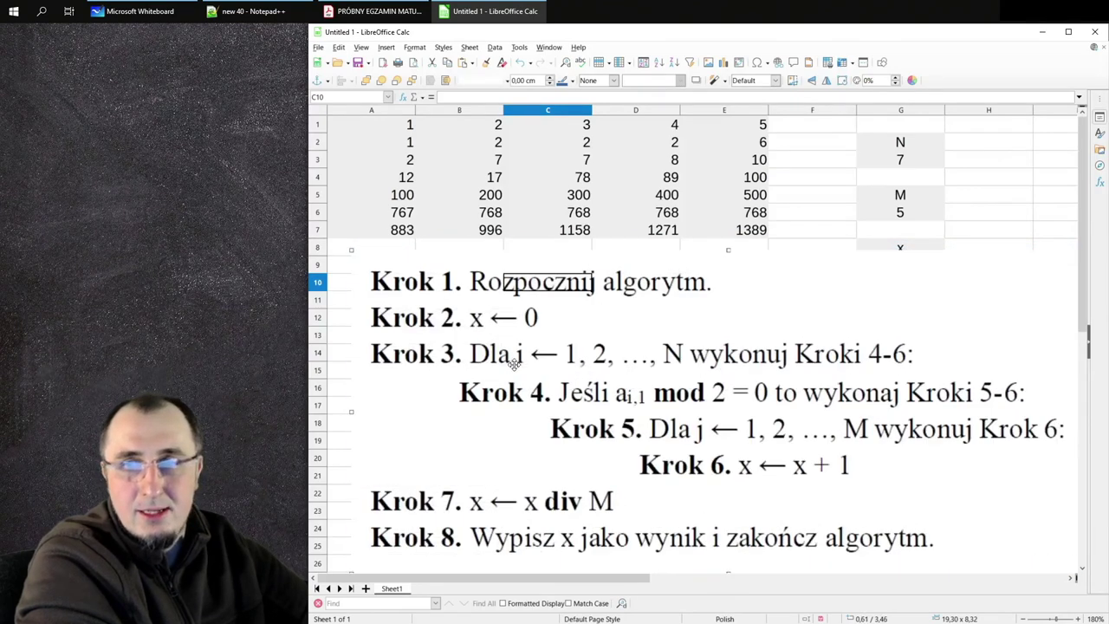
drag(351, 251, 737, 417)
drag(880, 457, 517, 322)
drag(709, 415, 761, 465)
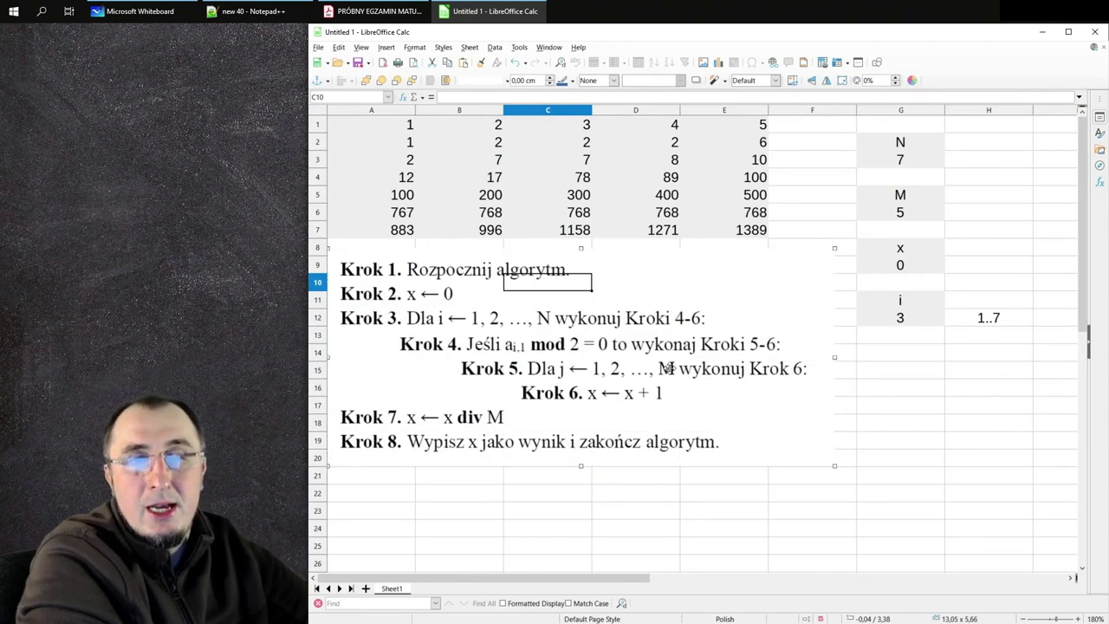
Check cell A3, the first element of row i = 3, against Krok 4's mod 2 condition.
click(387, 144)
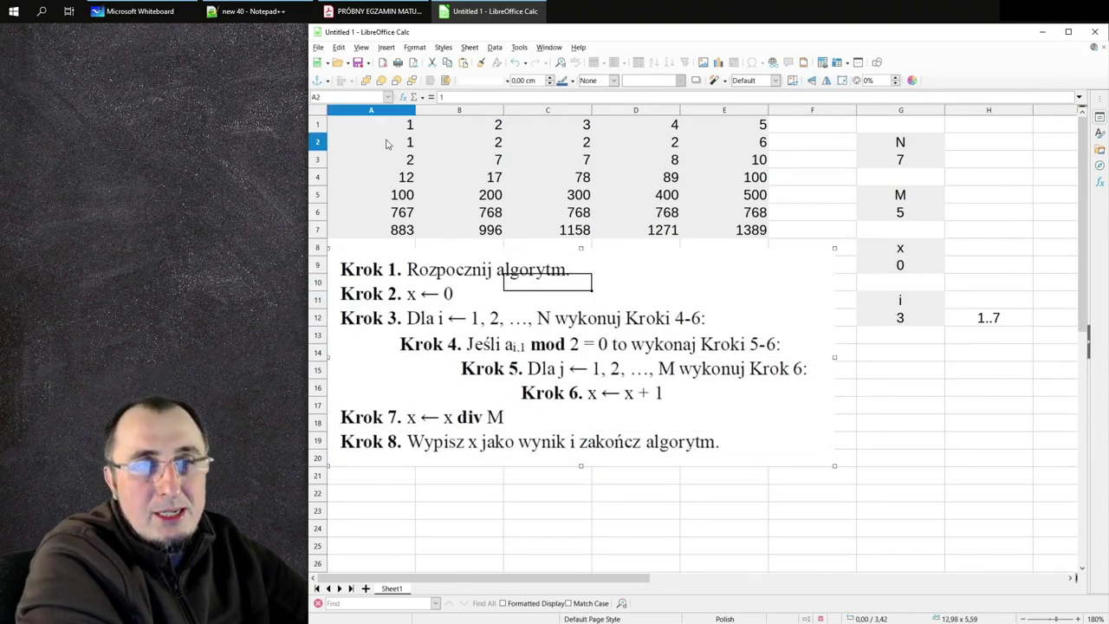
click(909, 319)
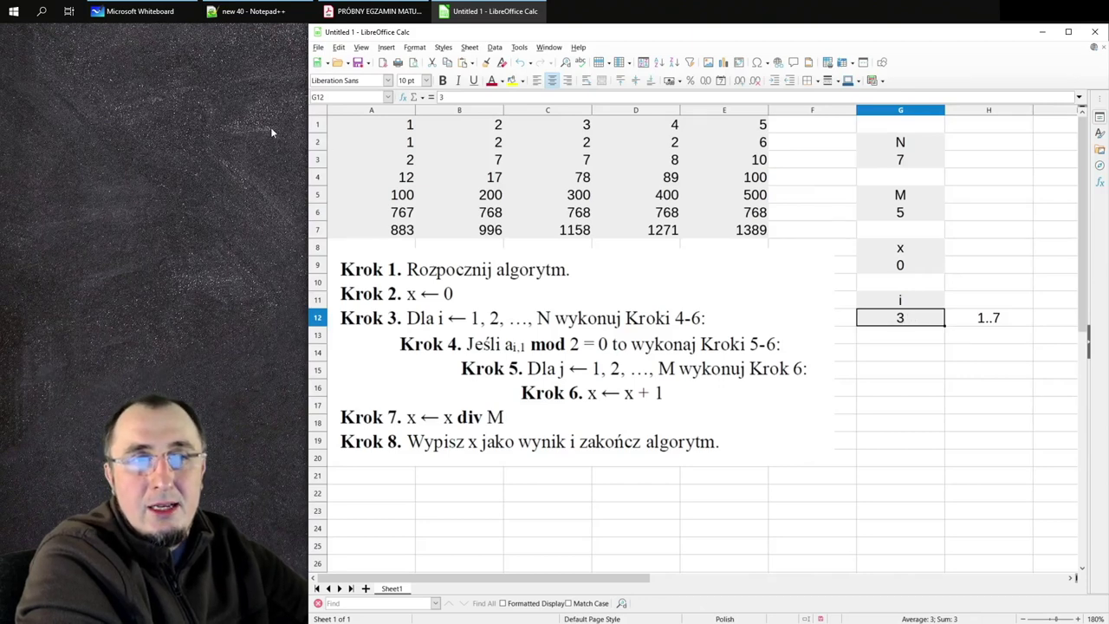
click(400, 166)
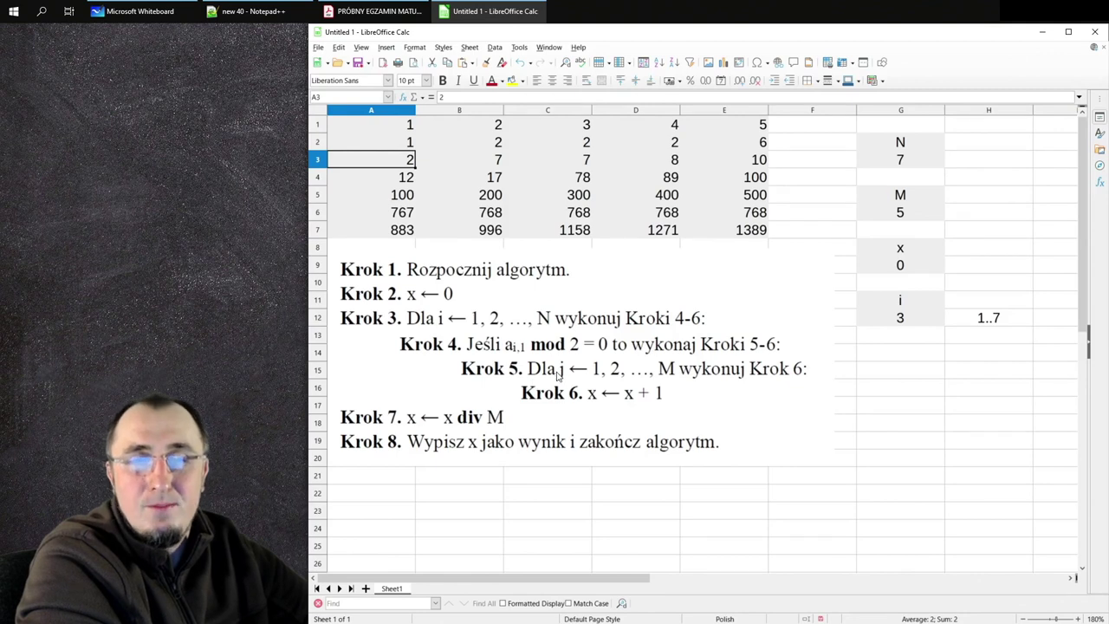
Copy the i label and value cells to G14:G15, relabel the copy j and set its value to 1.
drag(931, 303, 923, 321)
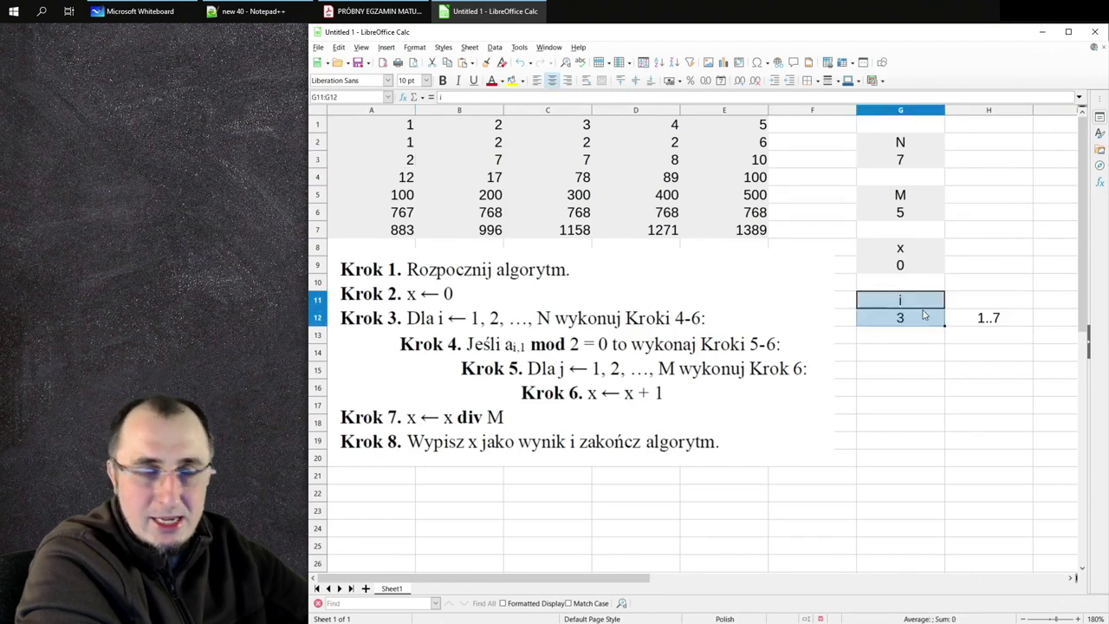
key(ctrl+c)
key(Down)
key(Down)
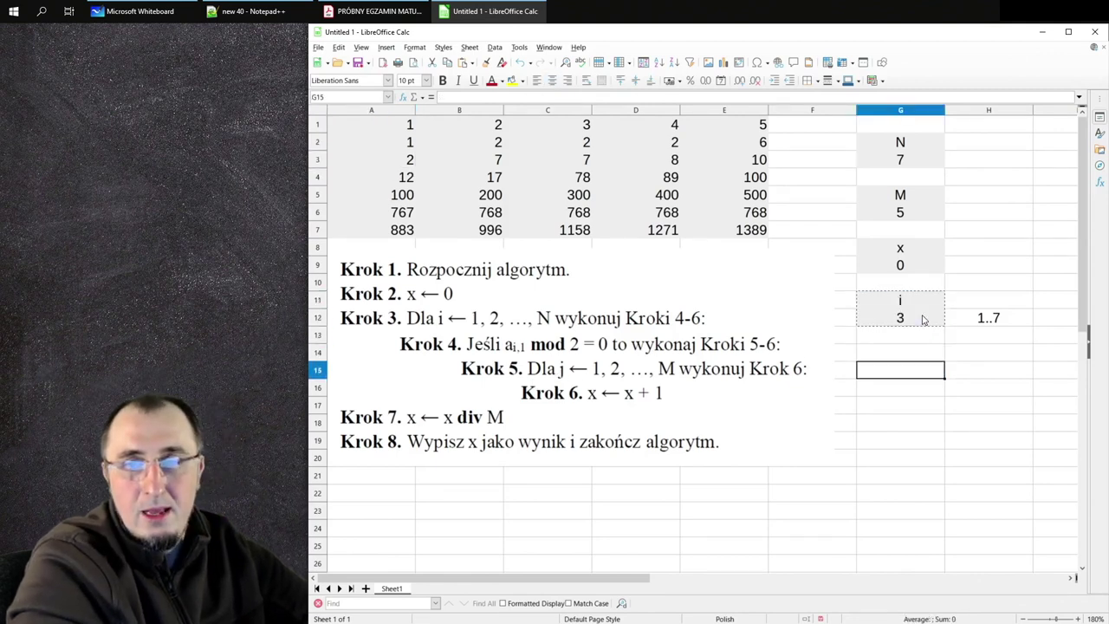
key(ctrl+v)
text(j)
key(Return)
text(1)
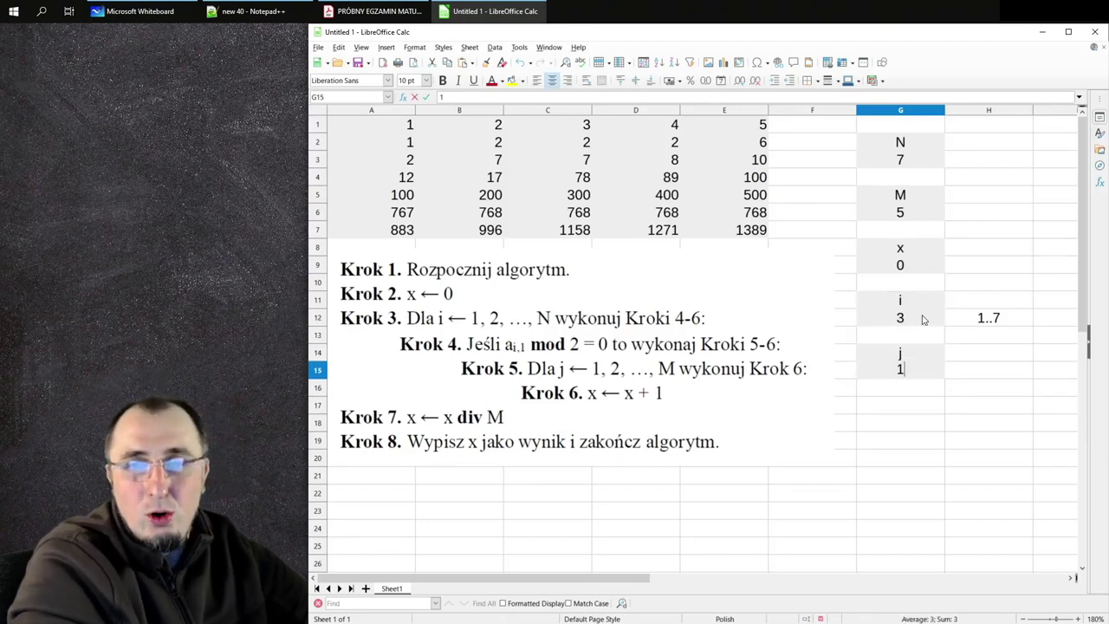
Enter the range 1..5 for j in H15 and centre it.
key(Tab)
text(1)
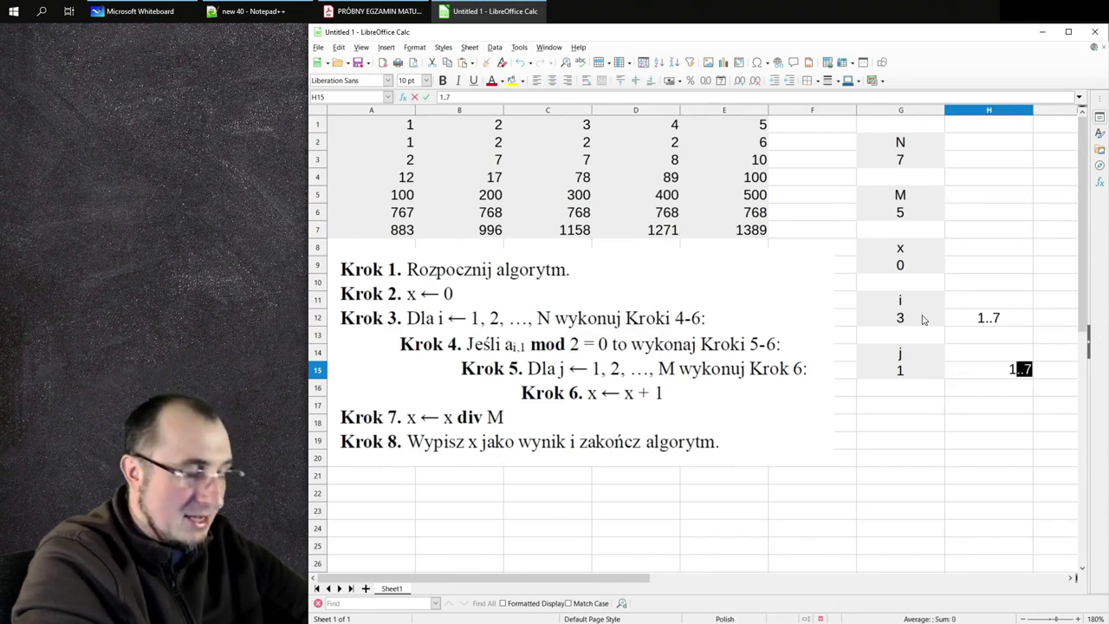
text(..5)
key(Return)
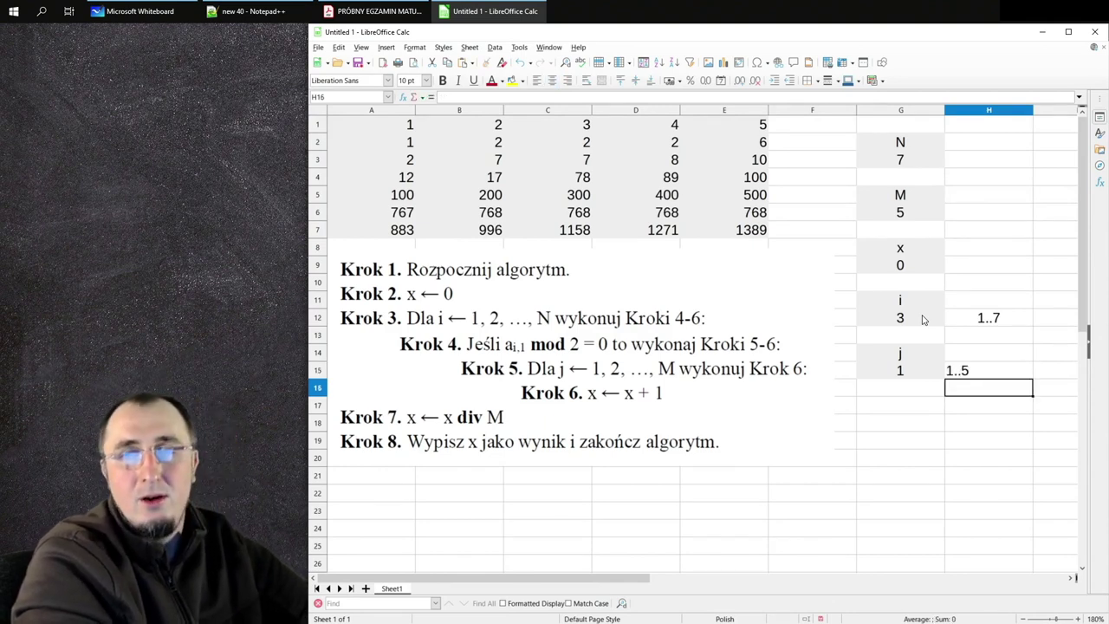
key(Up)
key(ctrl+e)
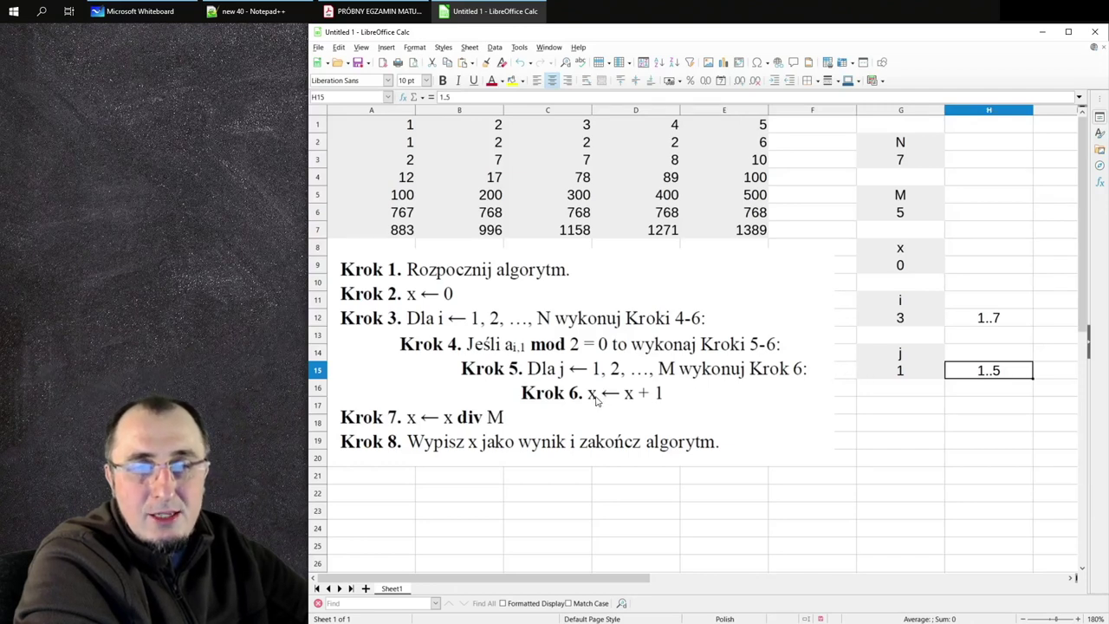
Carry out Krok 6 for j = 1 by setting x in G9 to 1.
click(668, 395)
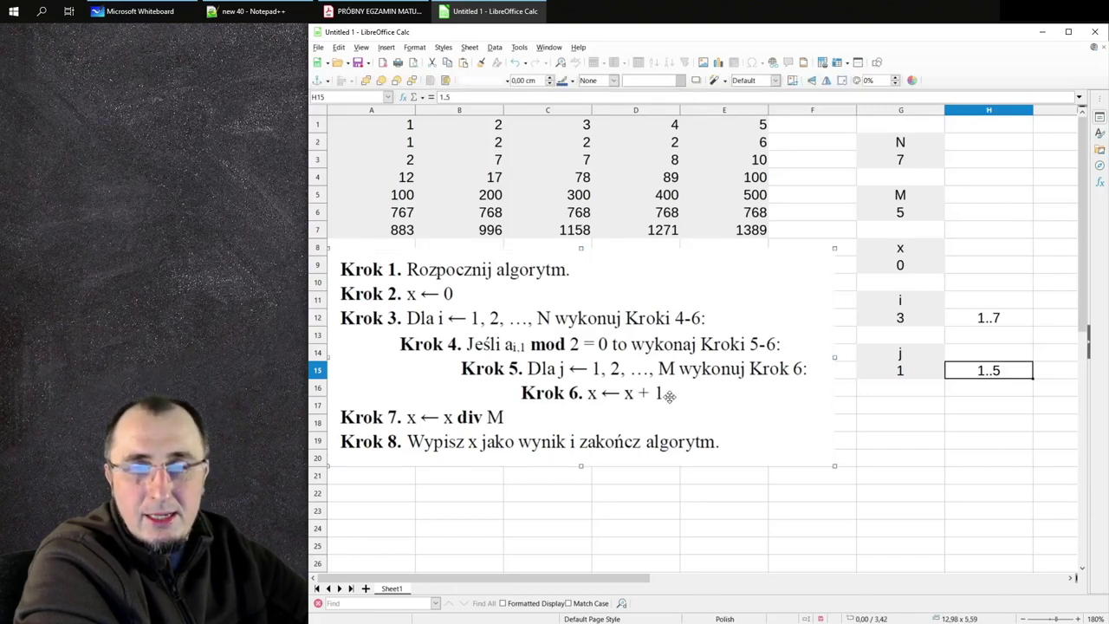
click(909, 261)
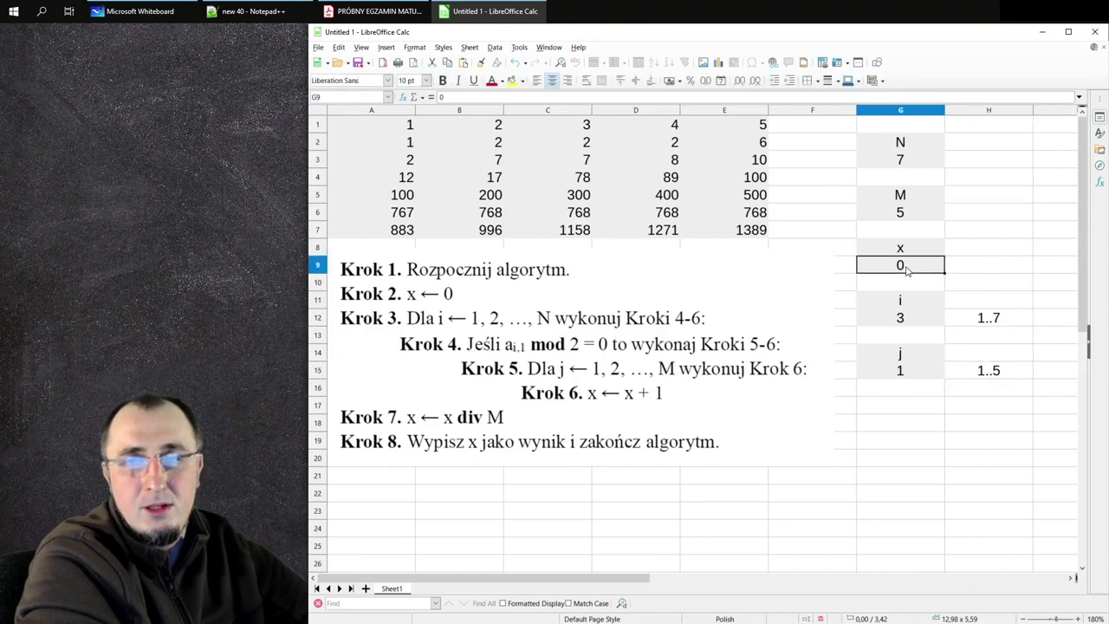
text(1)
key(Return)
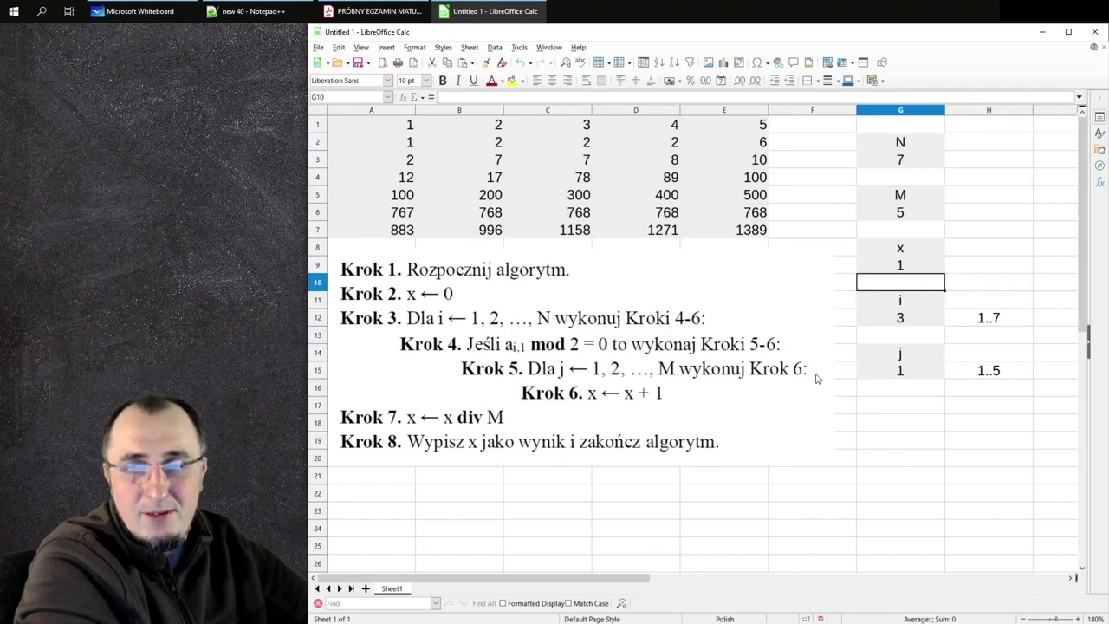
Advance j in G15 to 2 and set x in G9 to 2.
click(890, 373)
text(2)
key(Return)
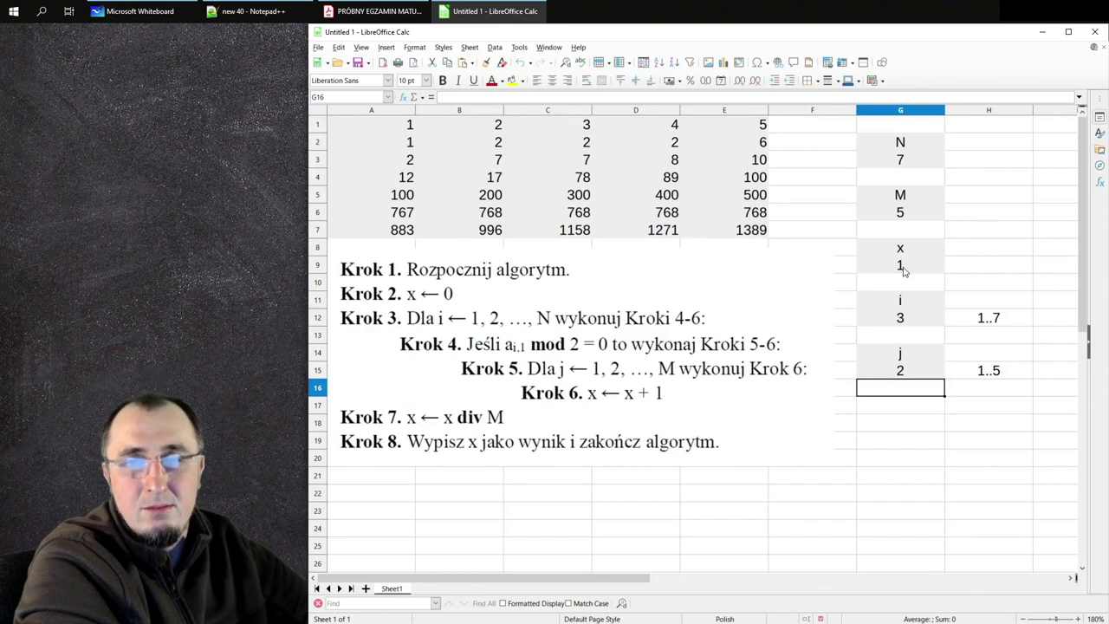
click(903, 271)
text(2)
key(Return)
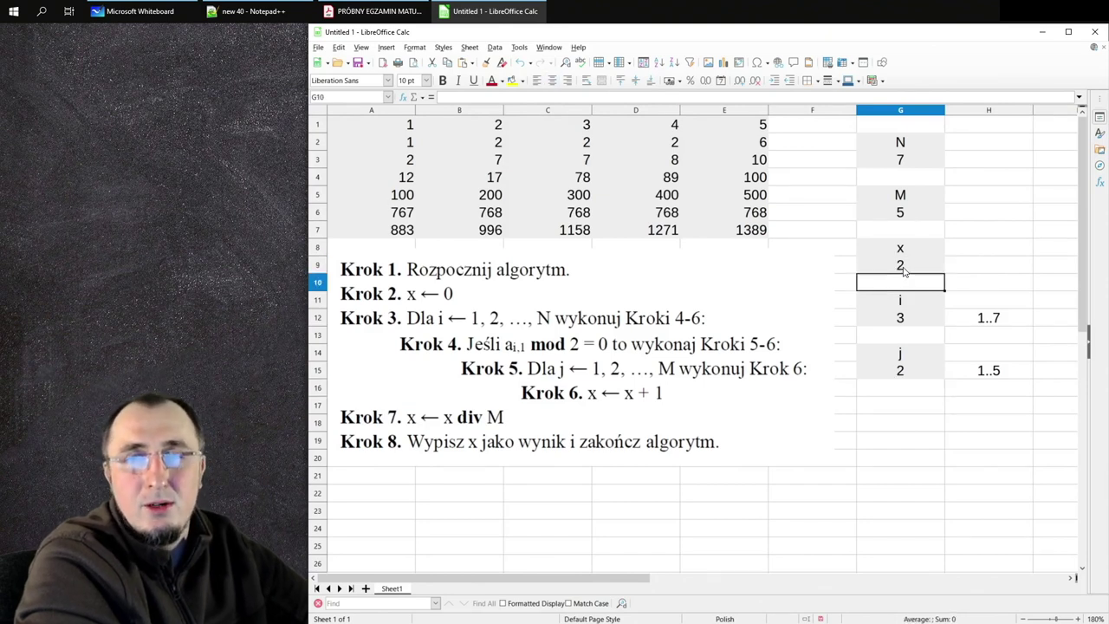
Advance j in G15 to 3 and set x in G9 to 3.
click(908, 371)
text(3)
key(Return)
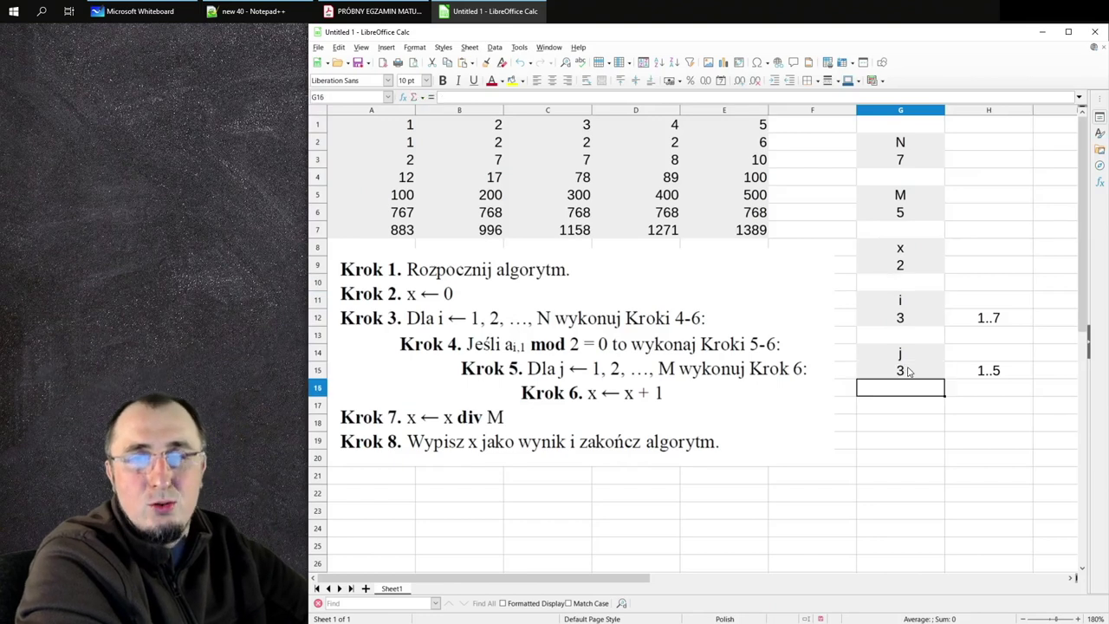
click(919, 267)
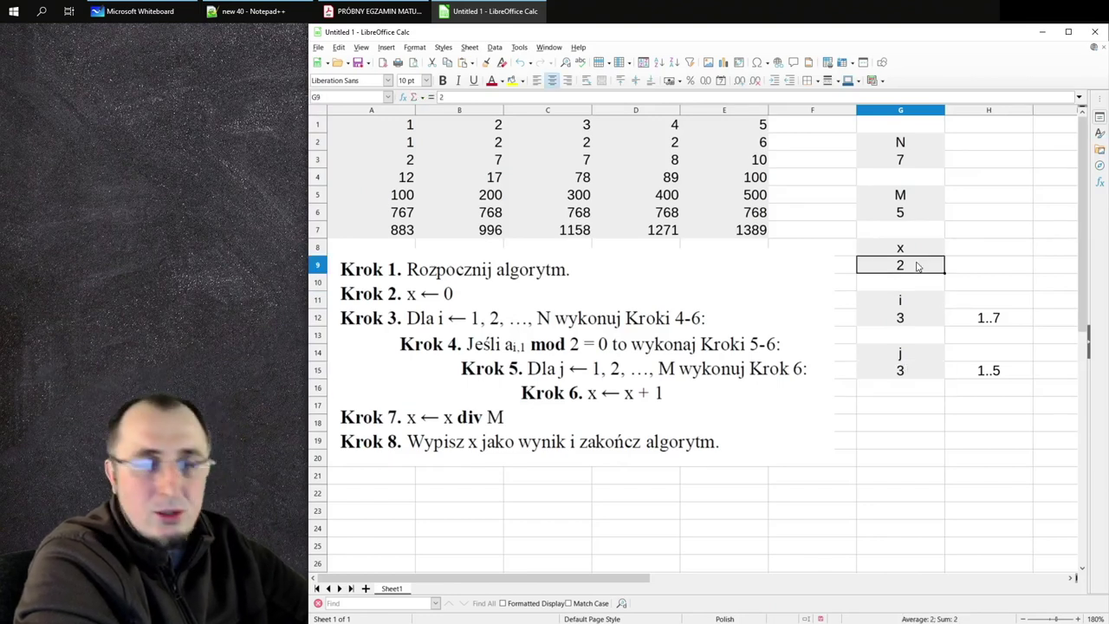
text(3)
key(Return)
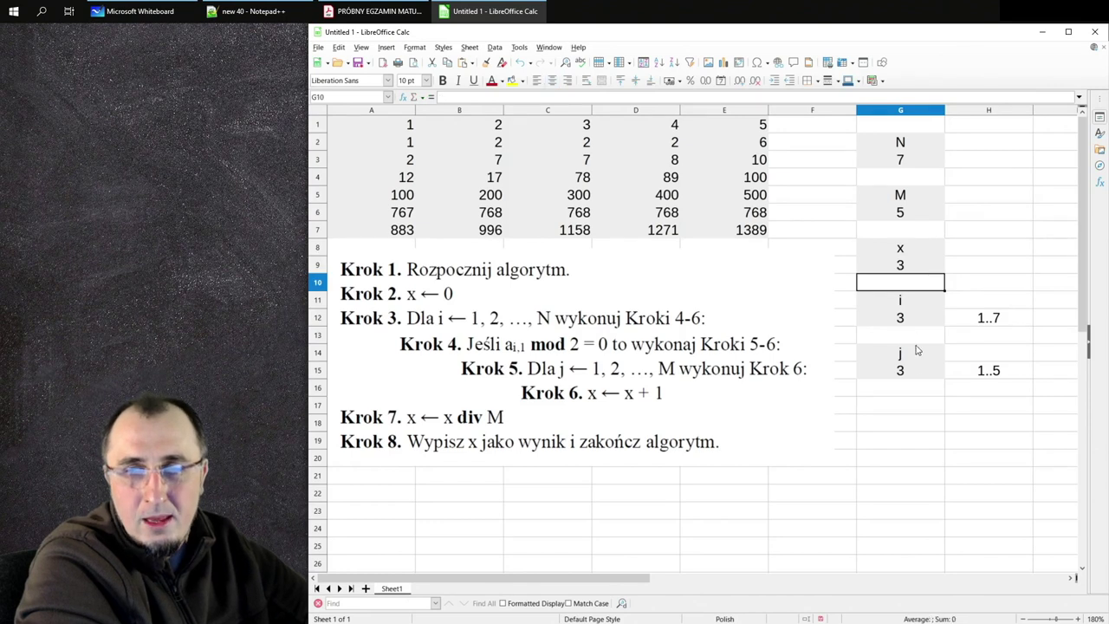
Advance j in G15 to 4 and set x in G9 to 4.
click(908, 372)
text(4)
key(Return)
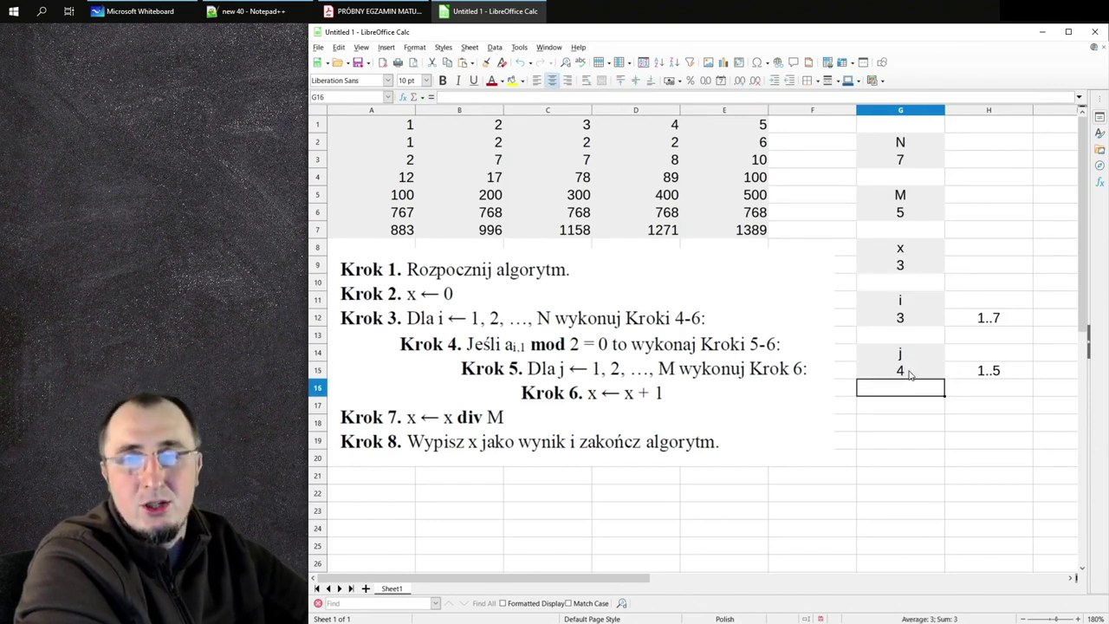
click(914, 267)
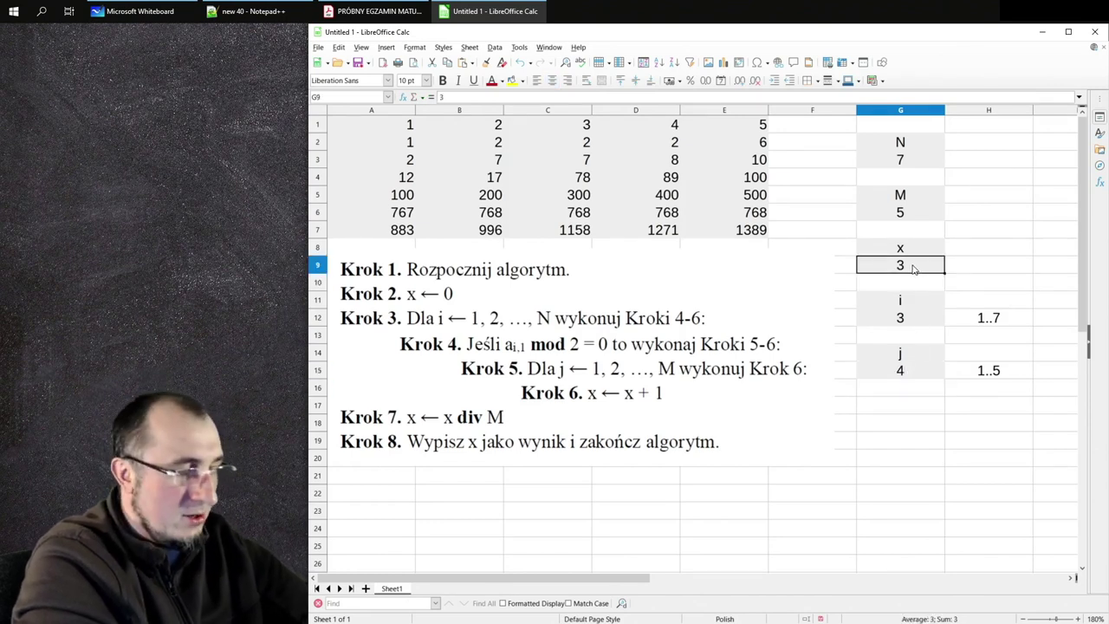
text(4)
key(Return)
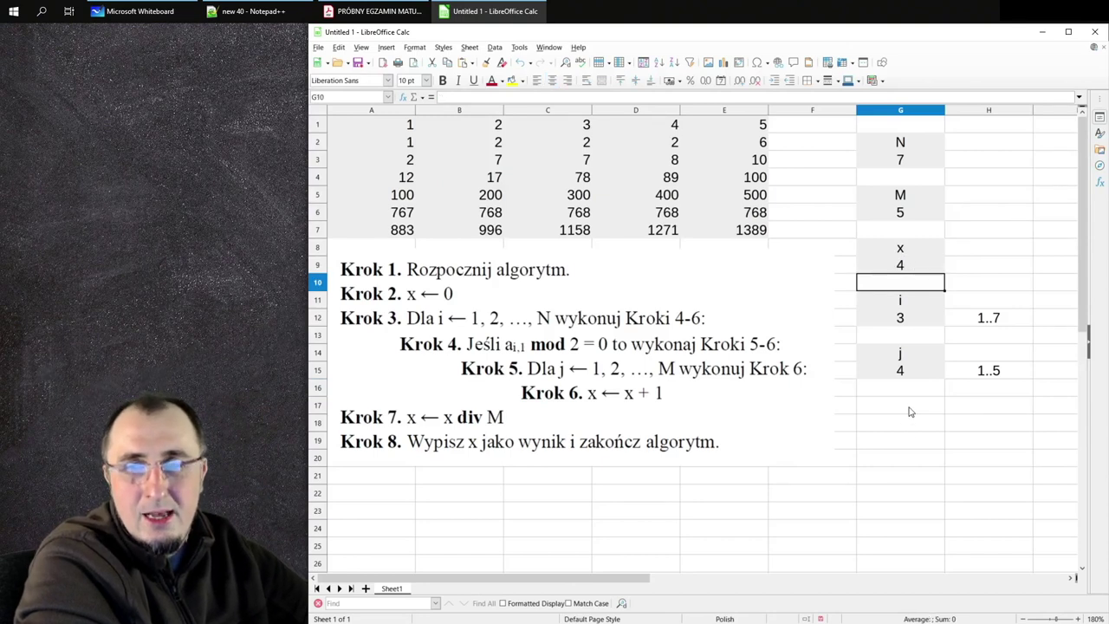
Advance j in G15 to 5 and set x in G9 to 5.
click(906, 378)
text(5)
key(Return)
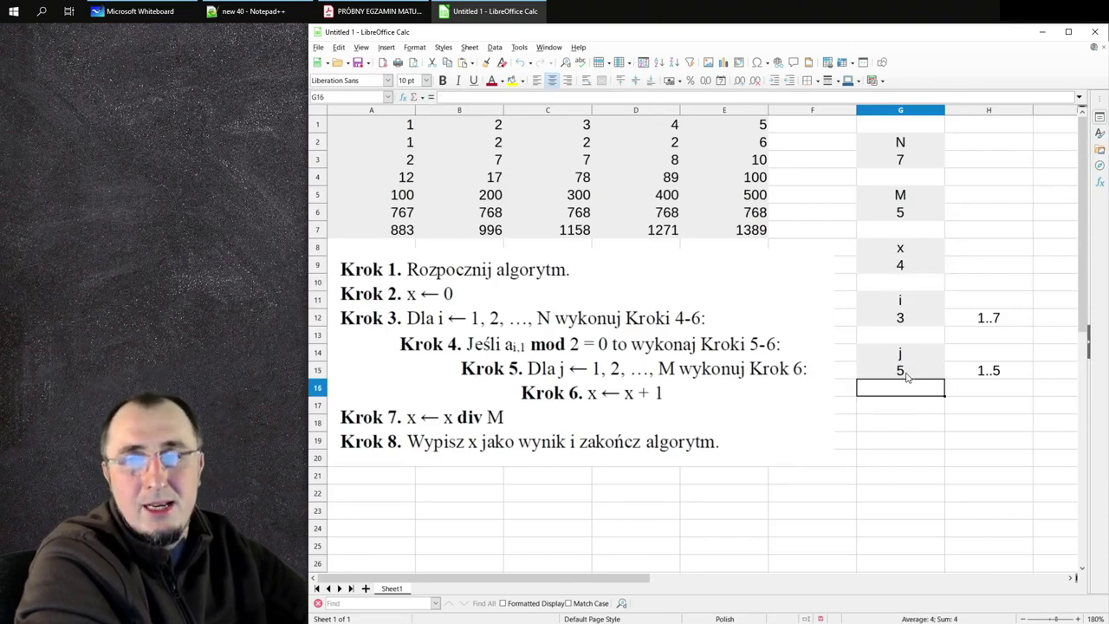
click(899, 265)
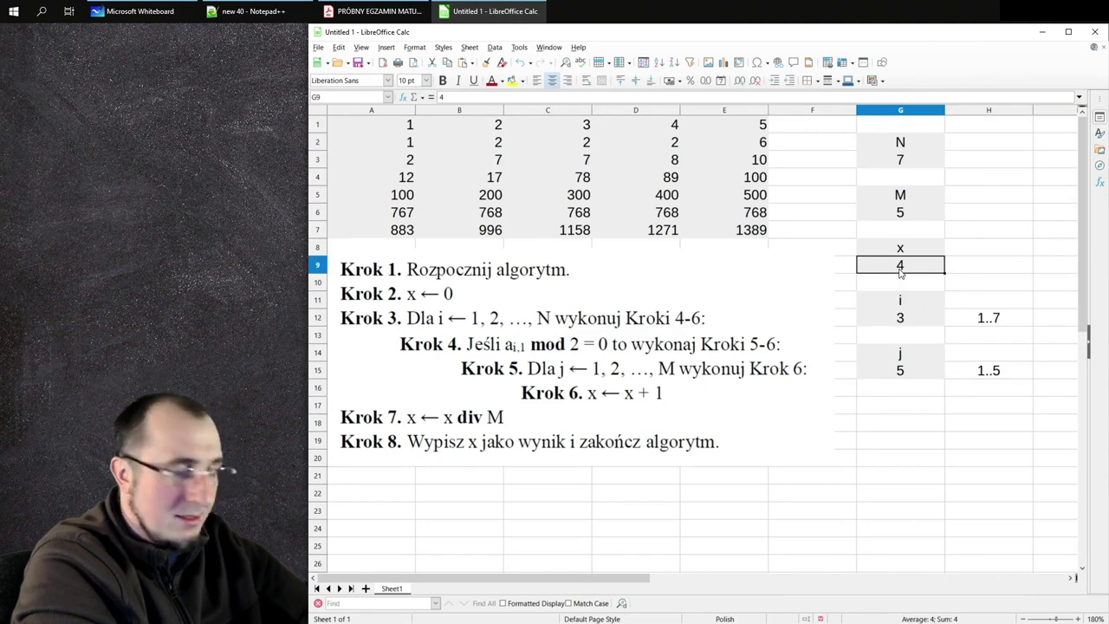
text(5)
key(Return)
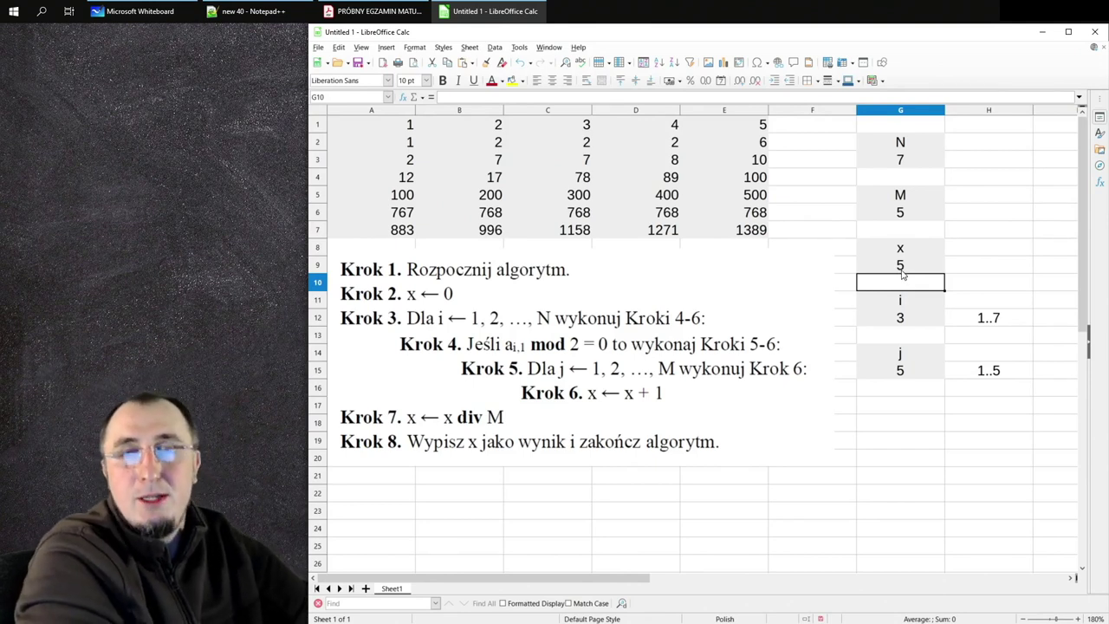
Copy the j block in G14:H15 and clear its contents to end the inner loop.
click(908, 369)
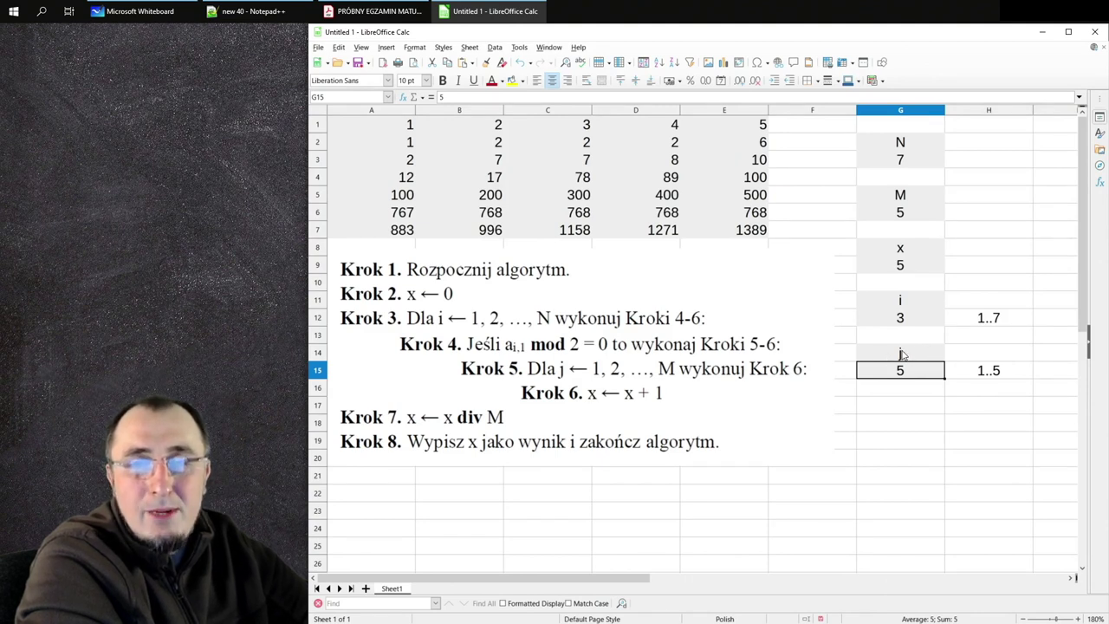
drag(901, 370, 994, 375)
click(873, 355)
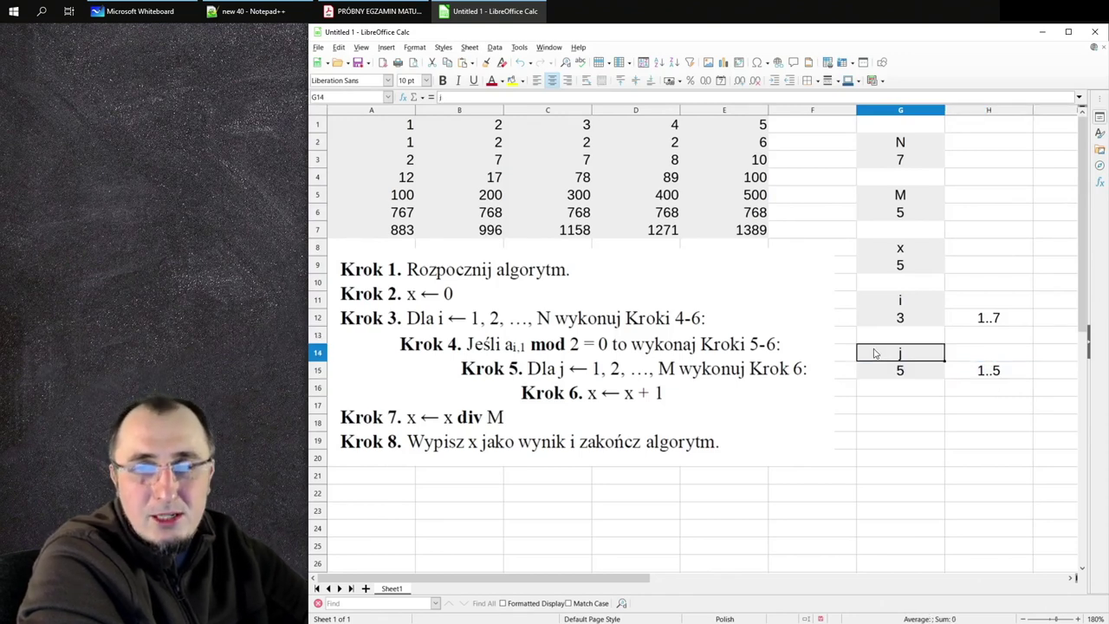
shift+click(980, 371)
key(ctrl+c)
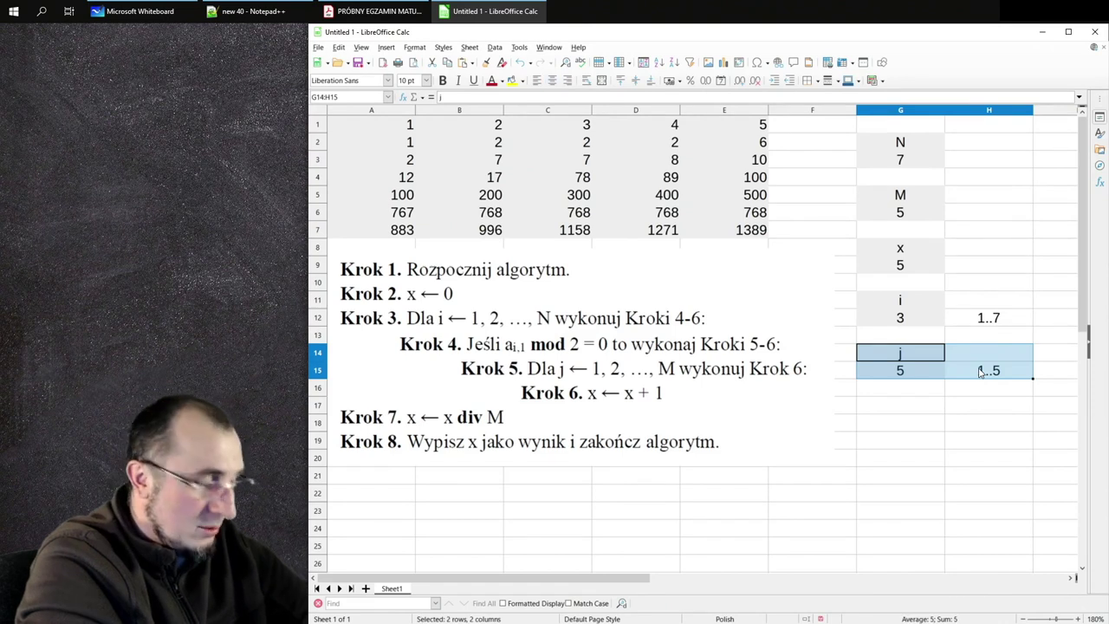
key(Delete)
click(956, 390)
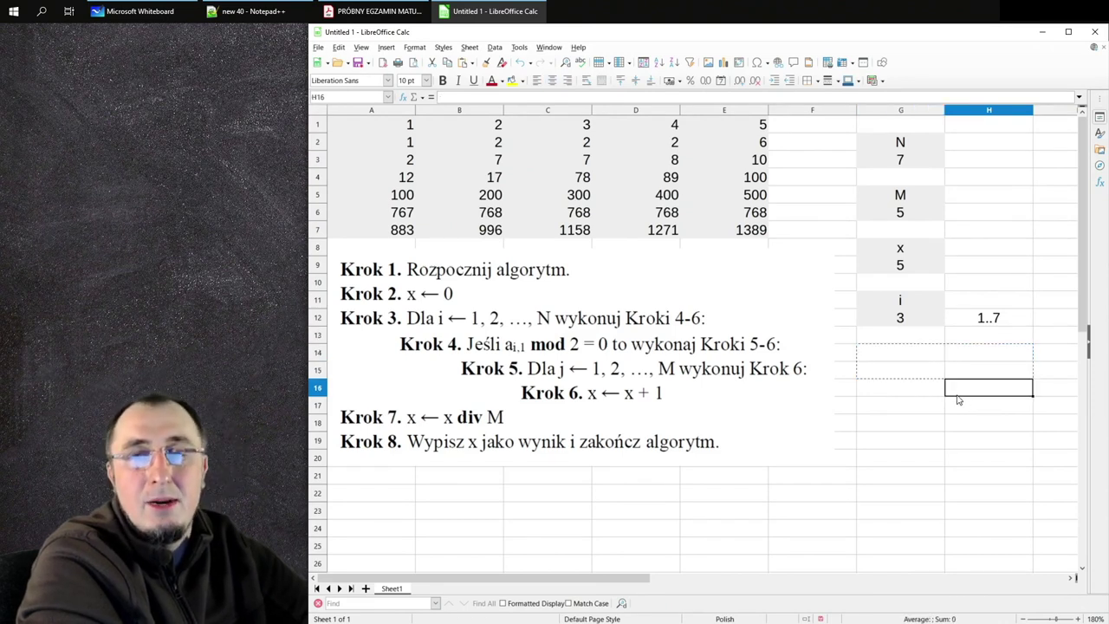
Advance i in G12 to 4 and select the first value of row 4 for the parity check.
click(900, 440)
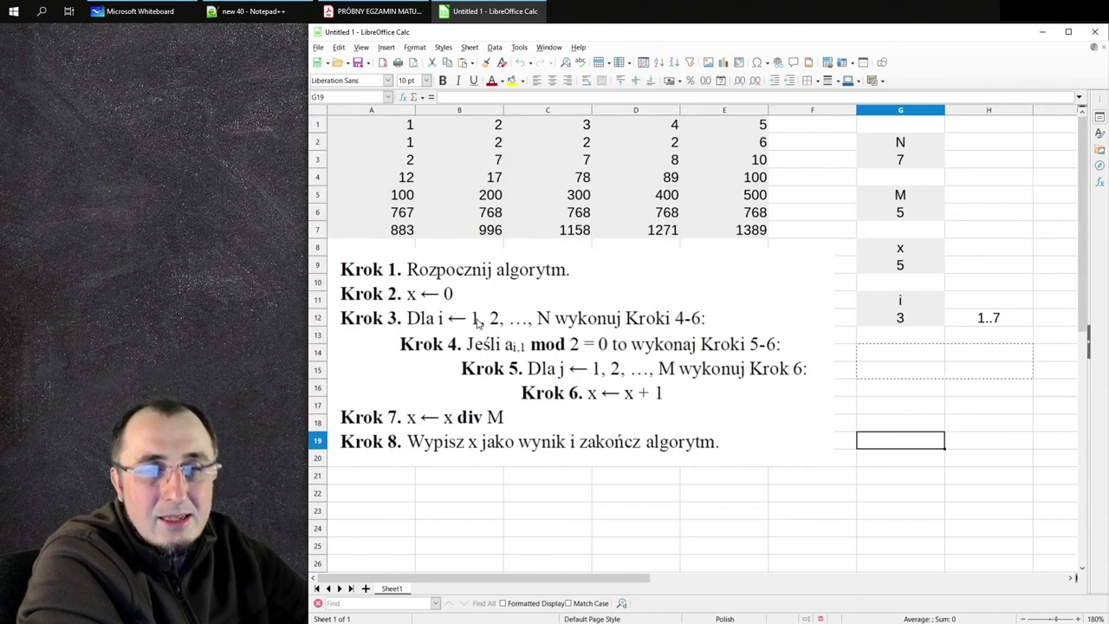
click(910, 320)
text(4)
key(Return)
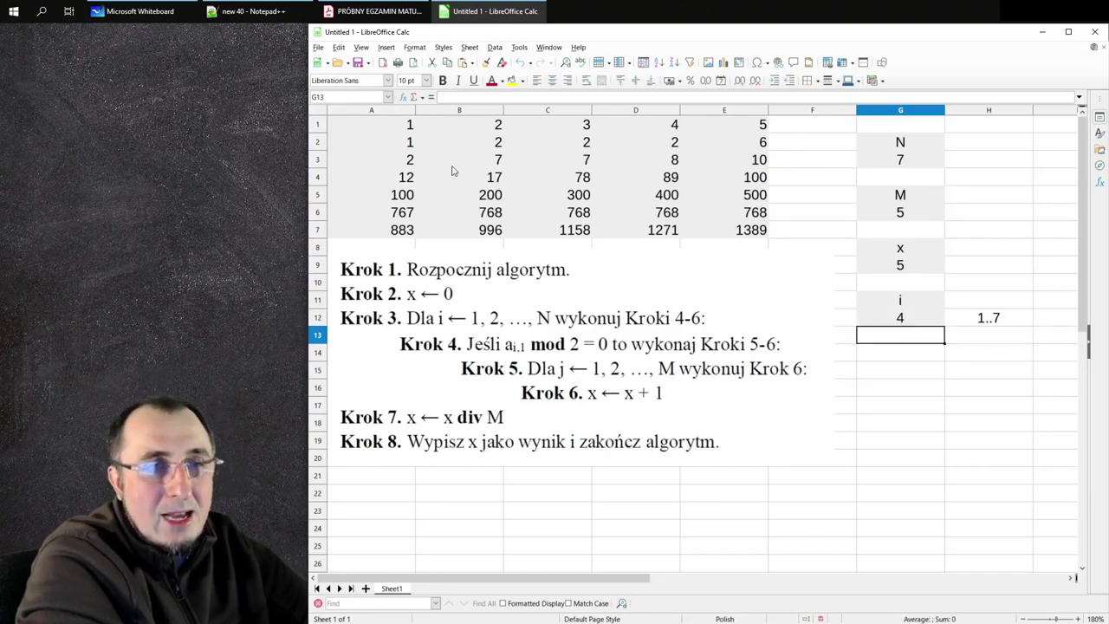
click(405, 182)
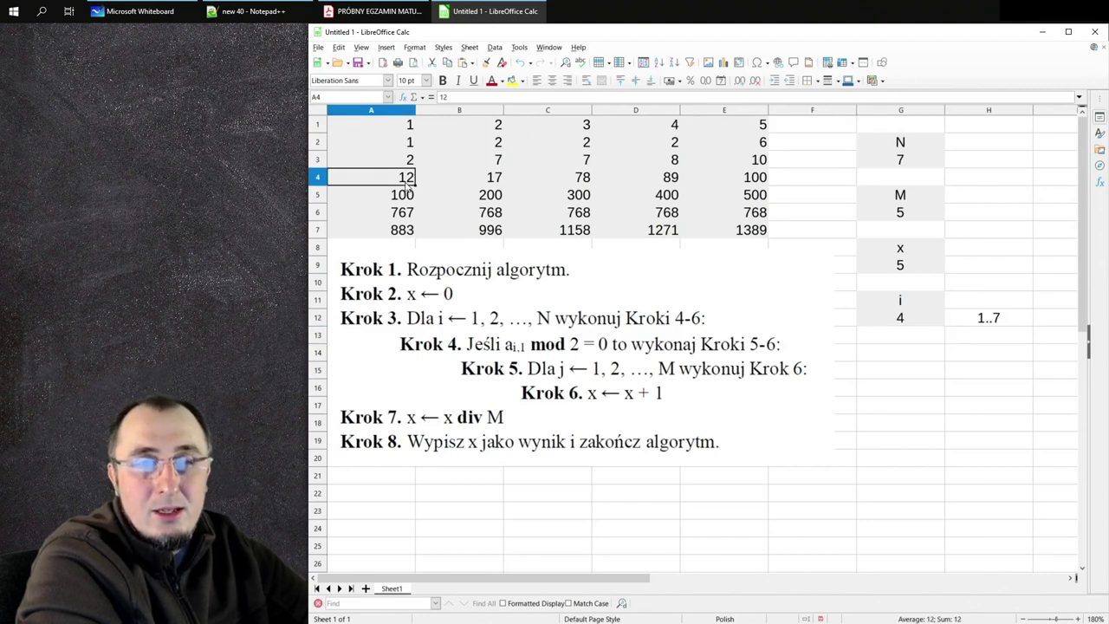
Paste the copied j block at G15 and reset j in G16 to 1.
click(899, 376)
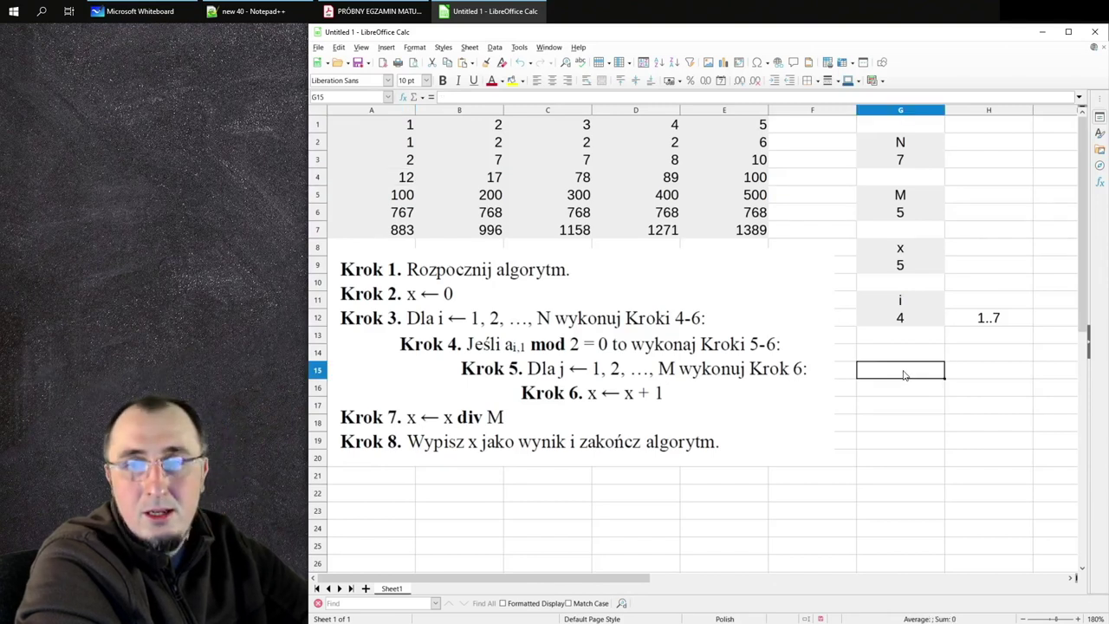
key(ctrl+v)
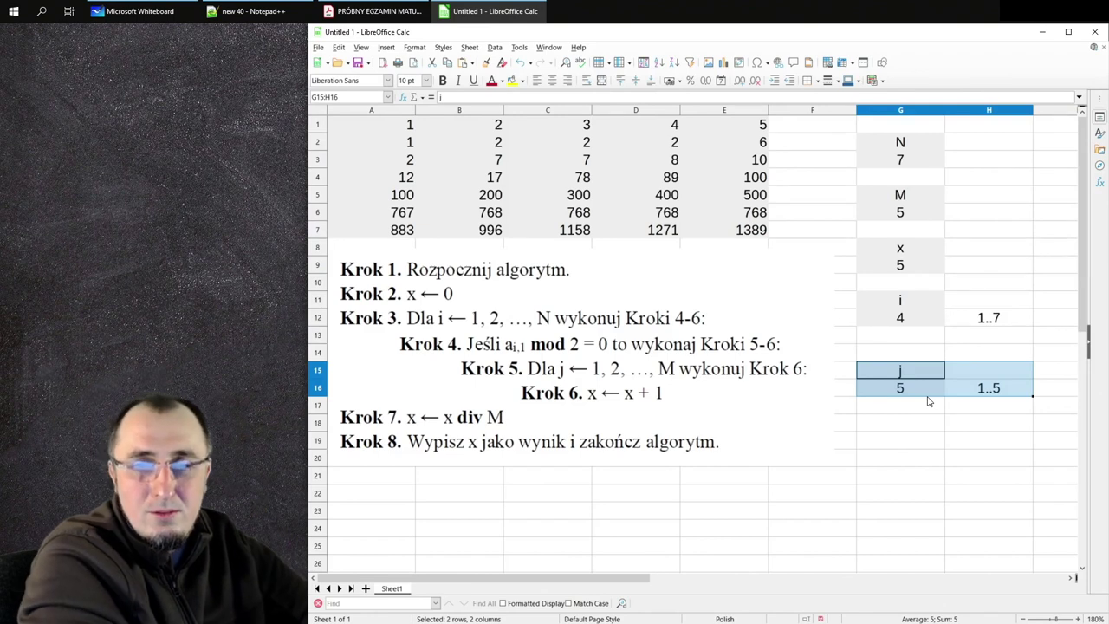
click(921, 393)
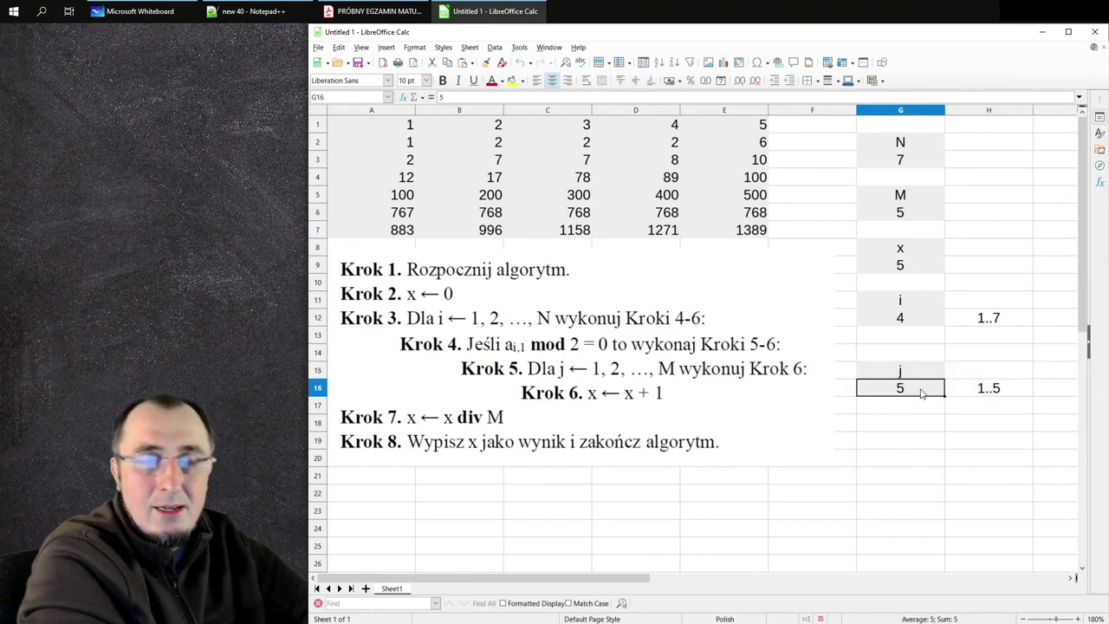
text(1)
key(Return)
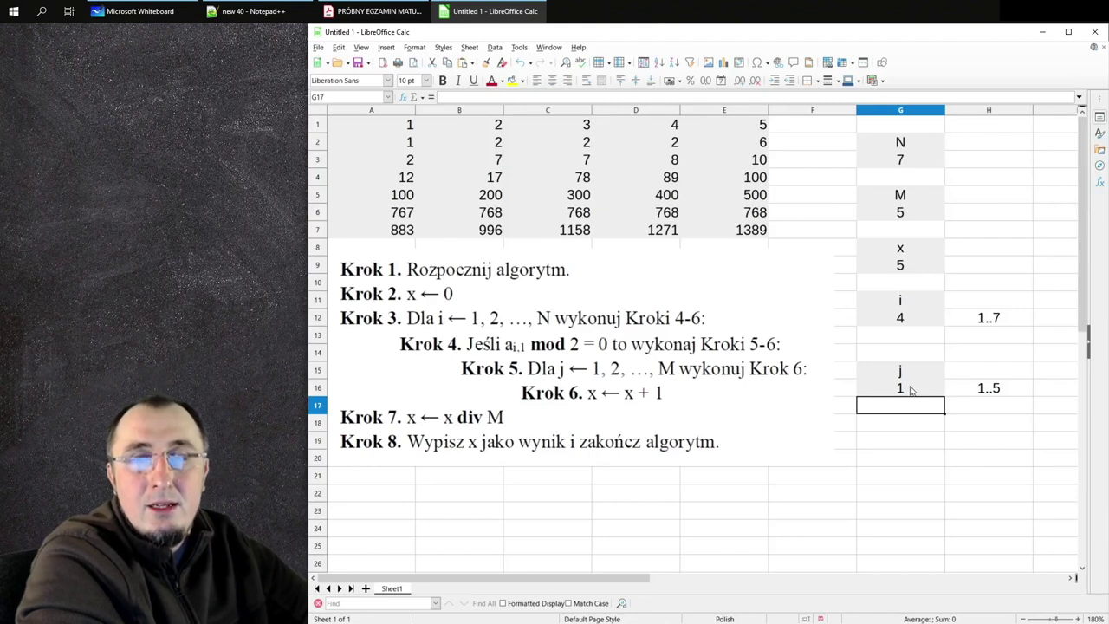
Set x in G9 to 6 for the first pass of the inner loop.
click(910, 271)
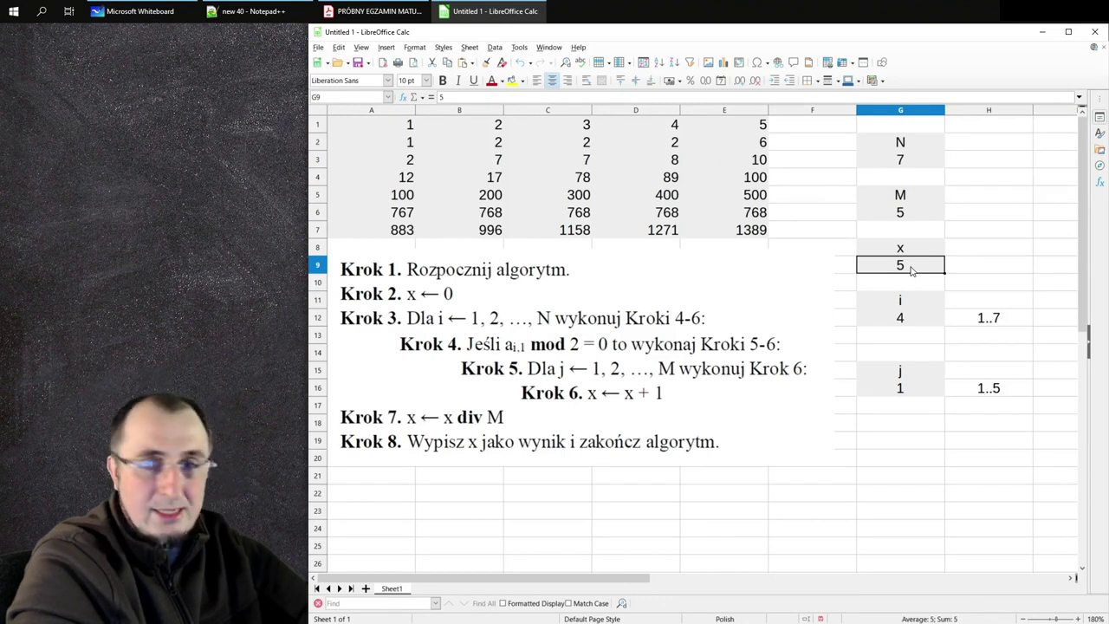
text(6)
key(Return)
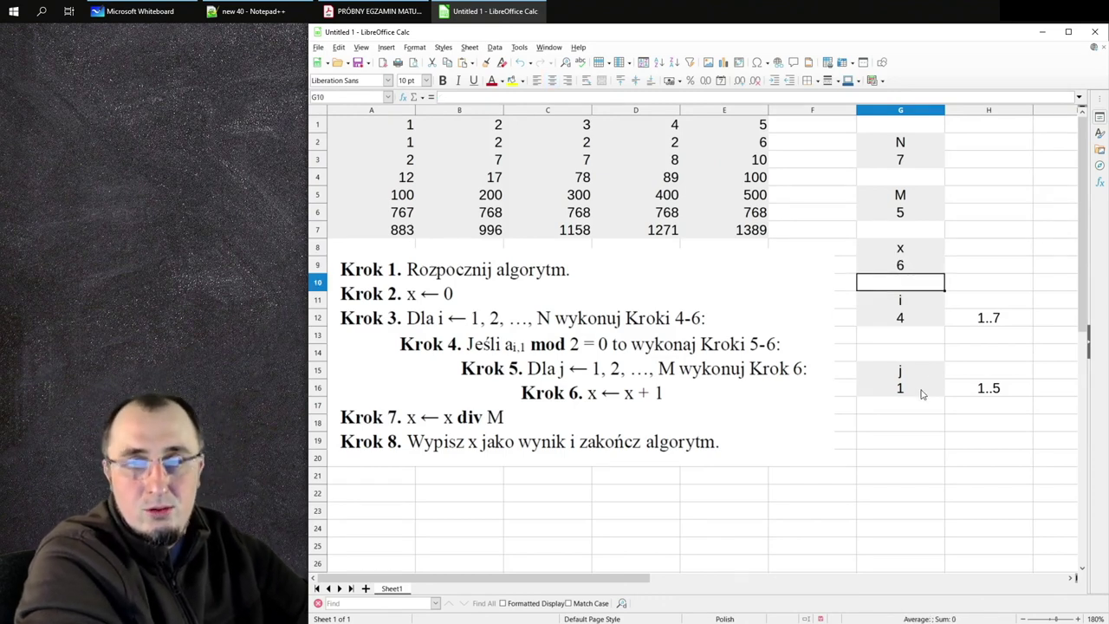
Advance j in G16 to 2 and set x in G9 to 7.
click(914, 396)
text(2)
key(Return)
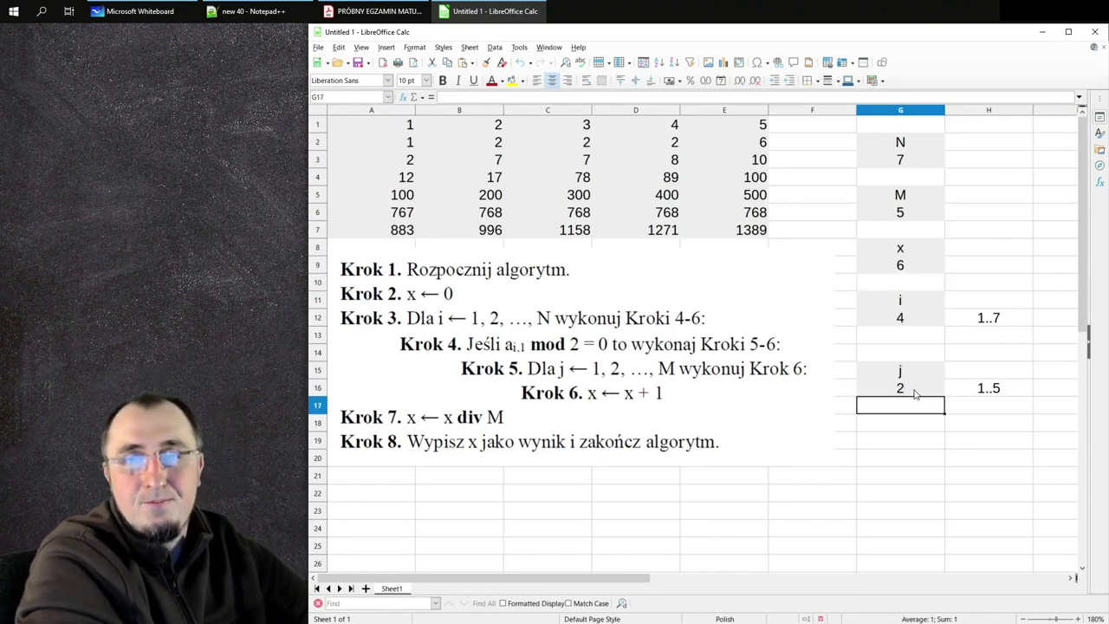
click(912, 269)
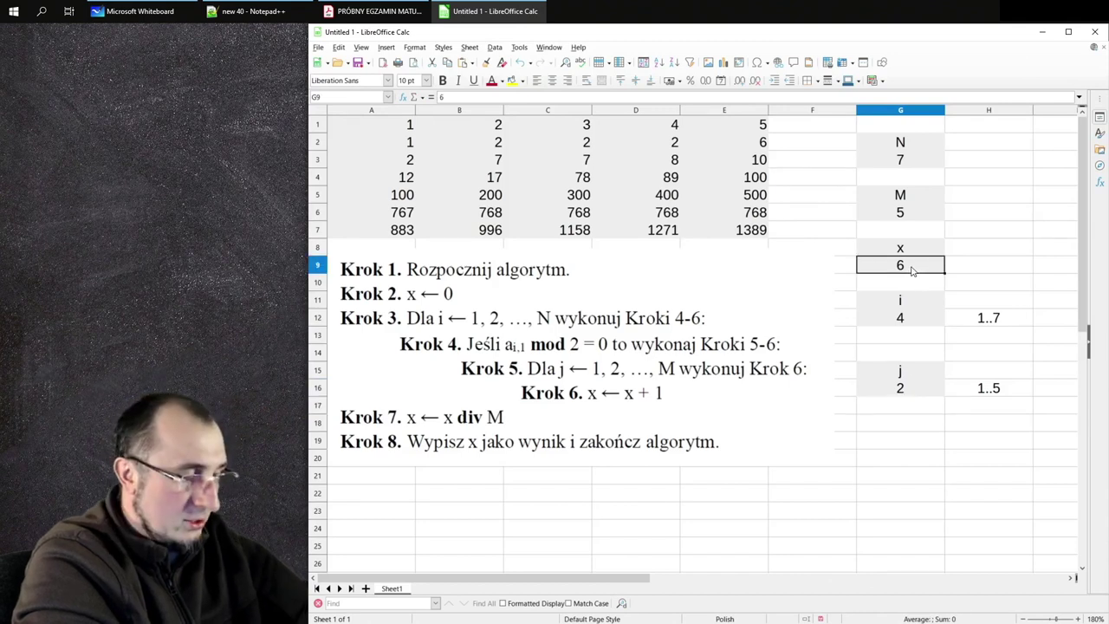
text(7)
key(Return)
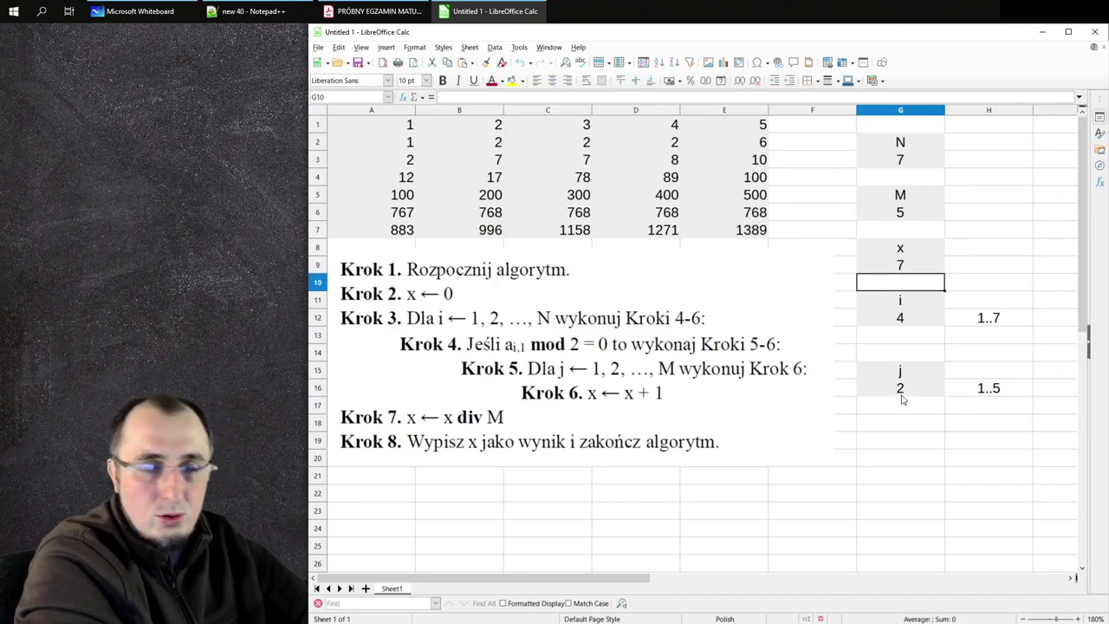
Advance j in G16 to 3 and set x in G9 to 8.
click(902, 391)
text(3)
key(Return)
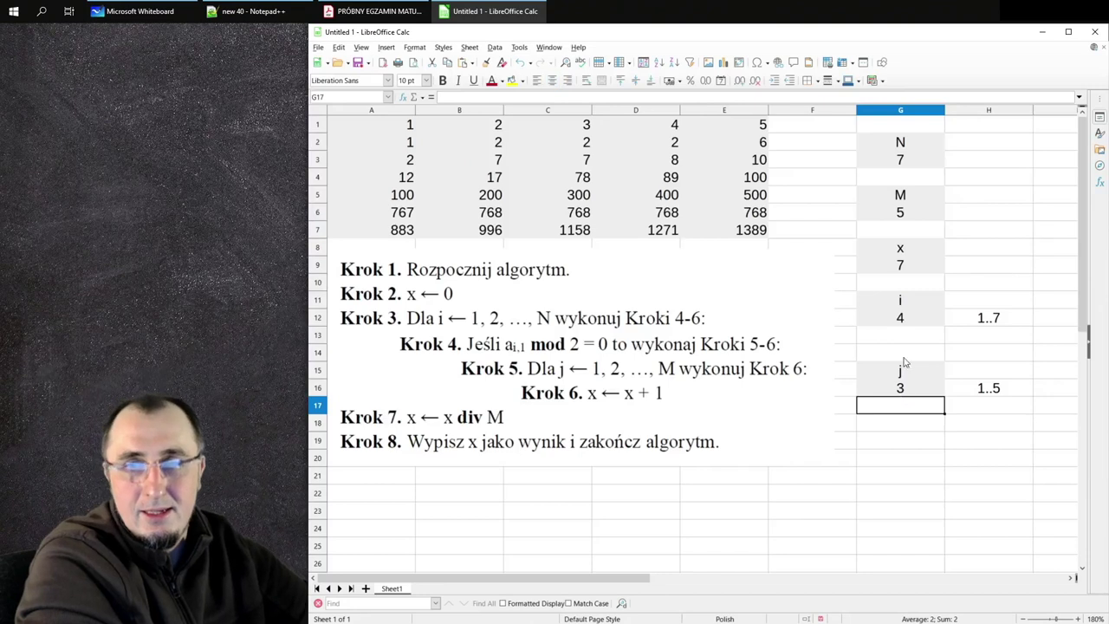
click(907, 265)
text(8)
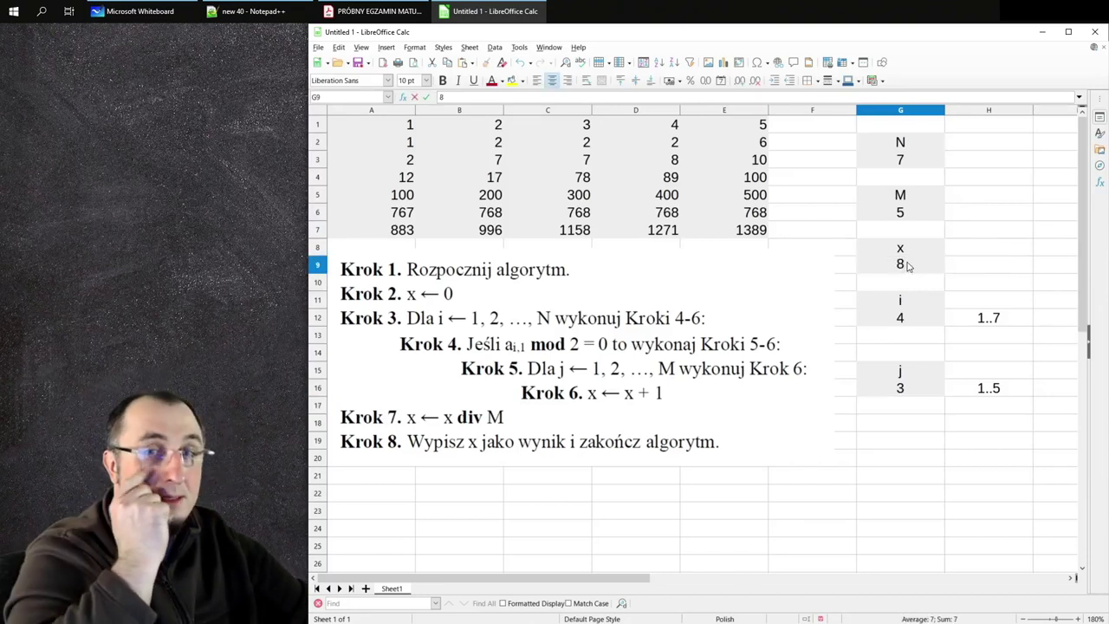
Advance j in G16 to 4 and set x in G9 to 9.
click(908, 390)
text(4)
key(Return)
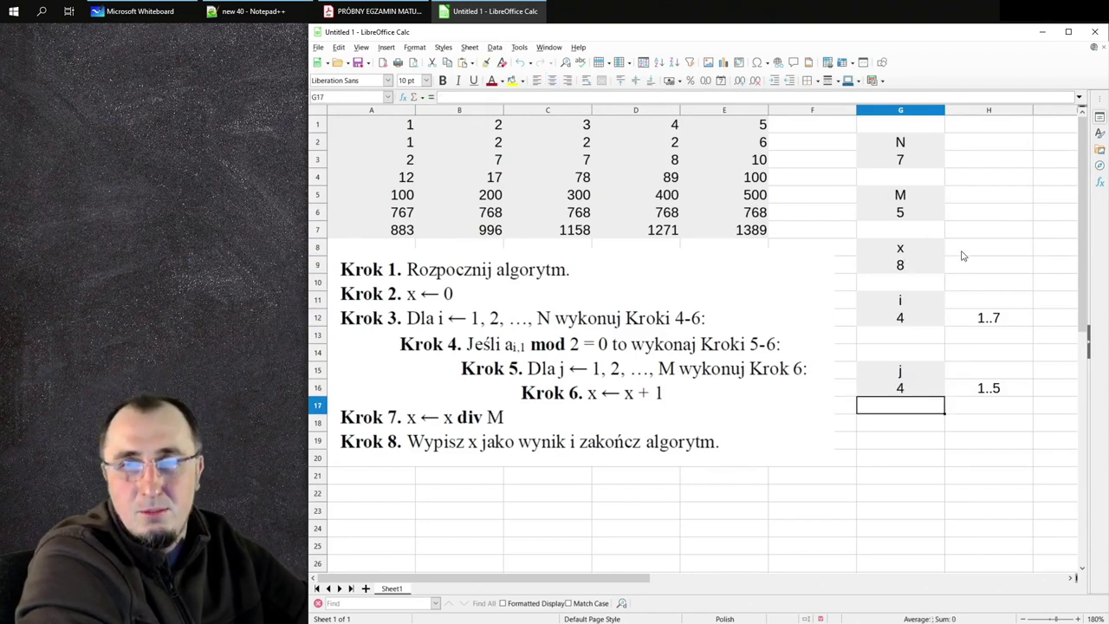
click(910, 272)
text(9)
key(Return)
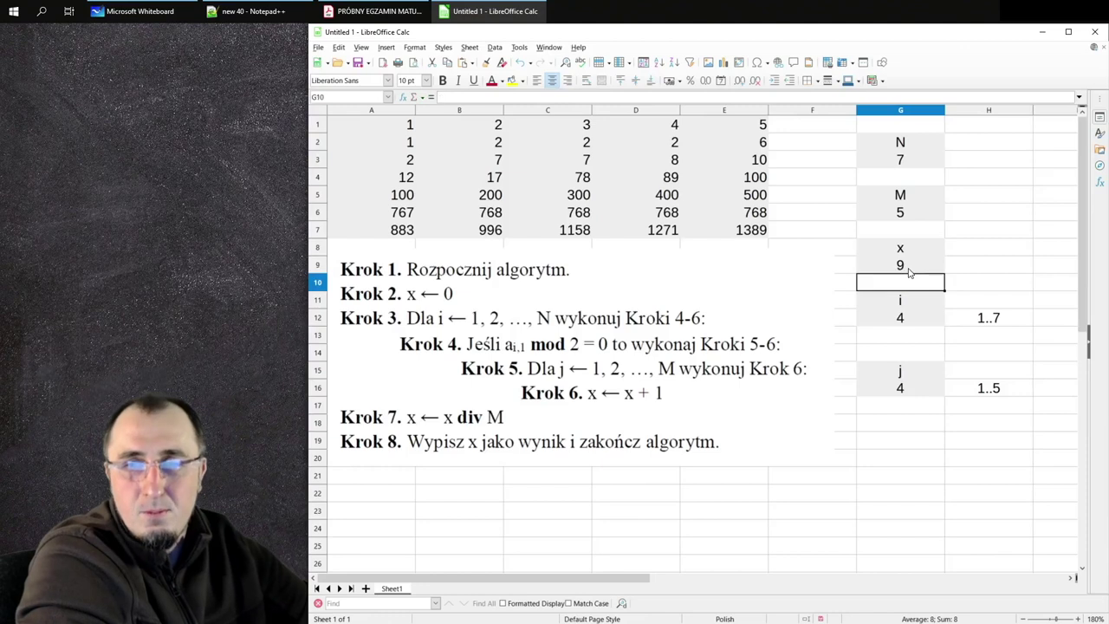
Advance j in G16 to 5 and set x in G9 to 10.
click(905, 392)
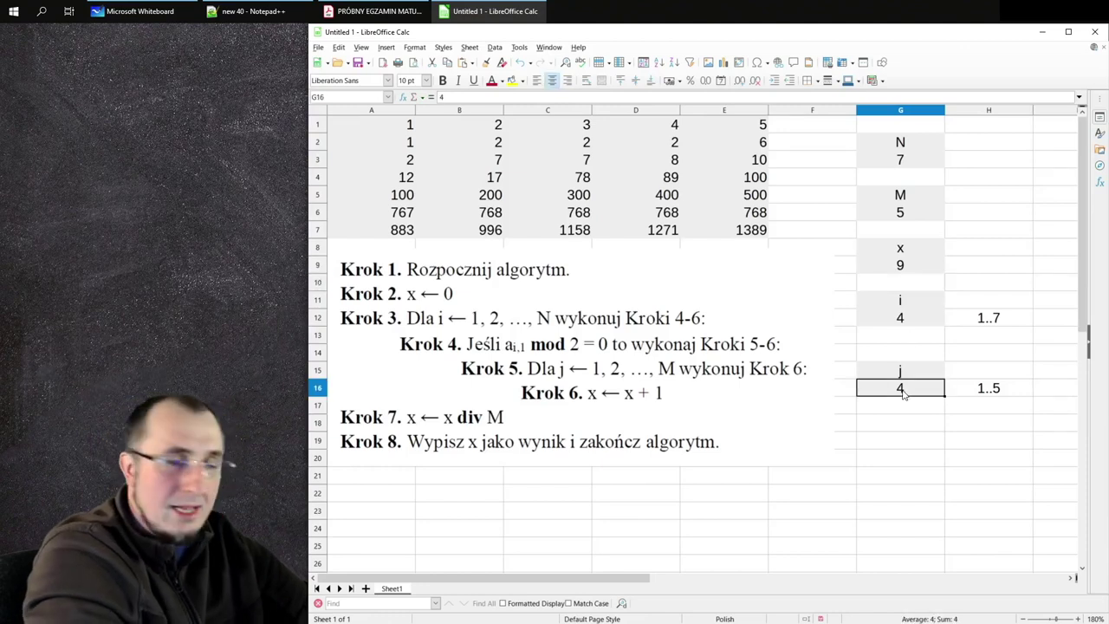
text(5)
key(Return)
click(905, 266)
text(10)
key(Return)
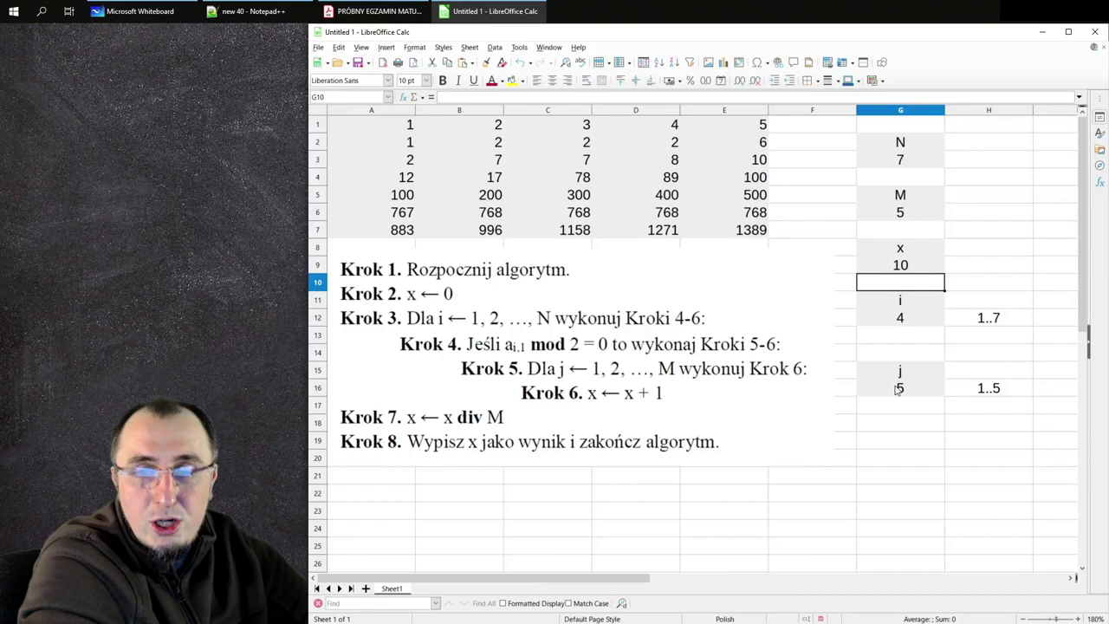
Cut the j block from G15:H16, then advance i in G12 to 5 and select A5 for the parity check.
drag(885, 369, 1003, 397)
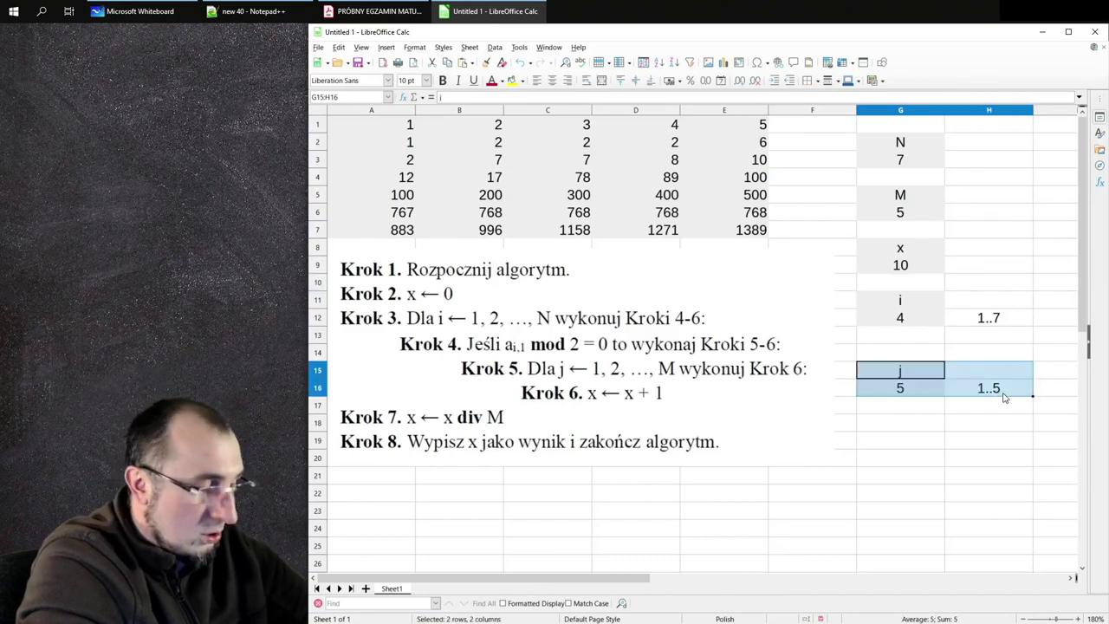
key(Delete)
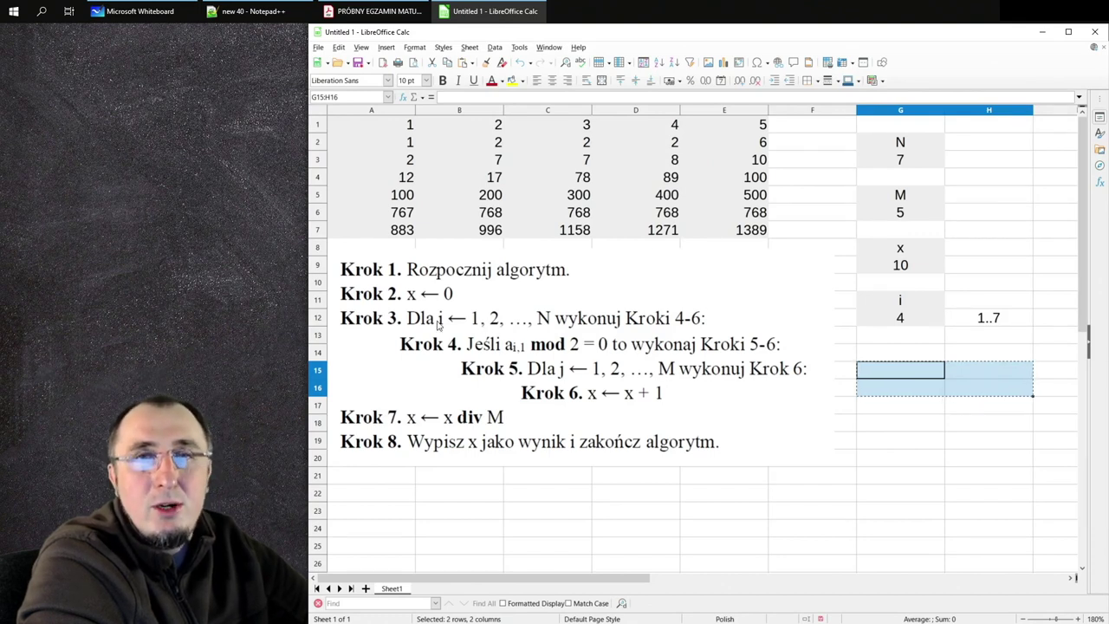
click(902, 321)
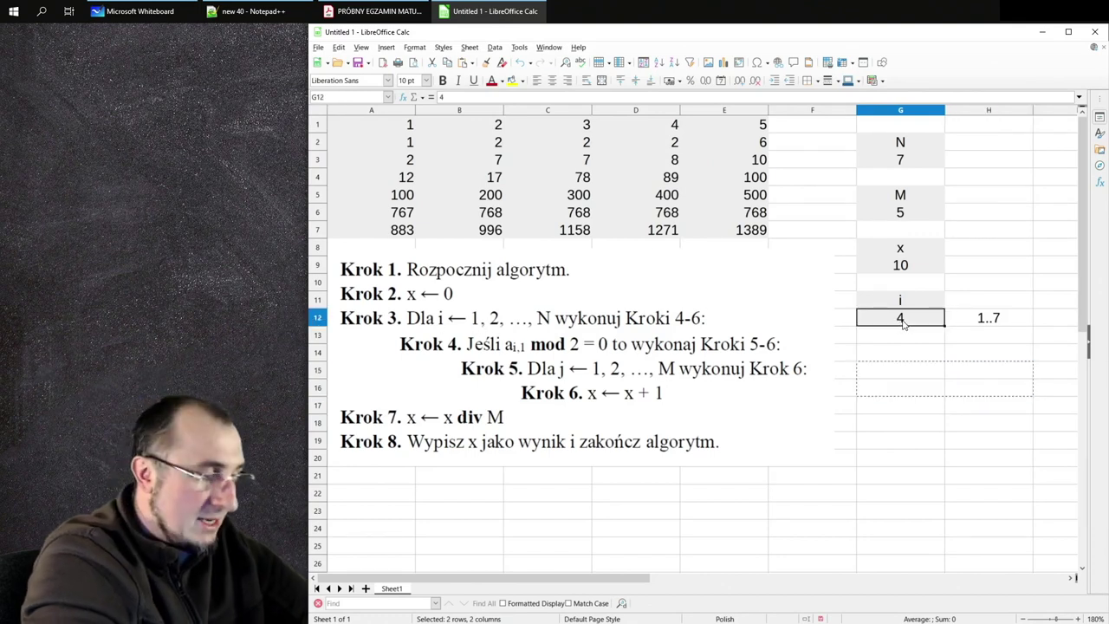
text(5)
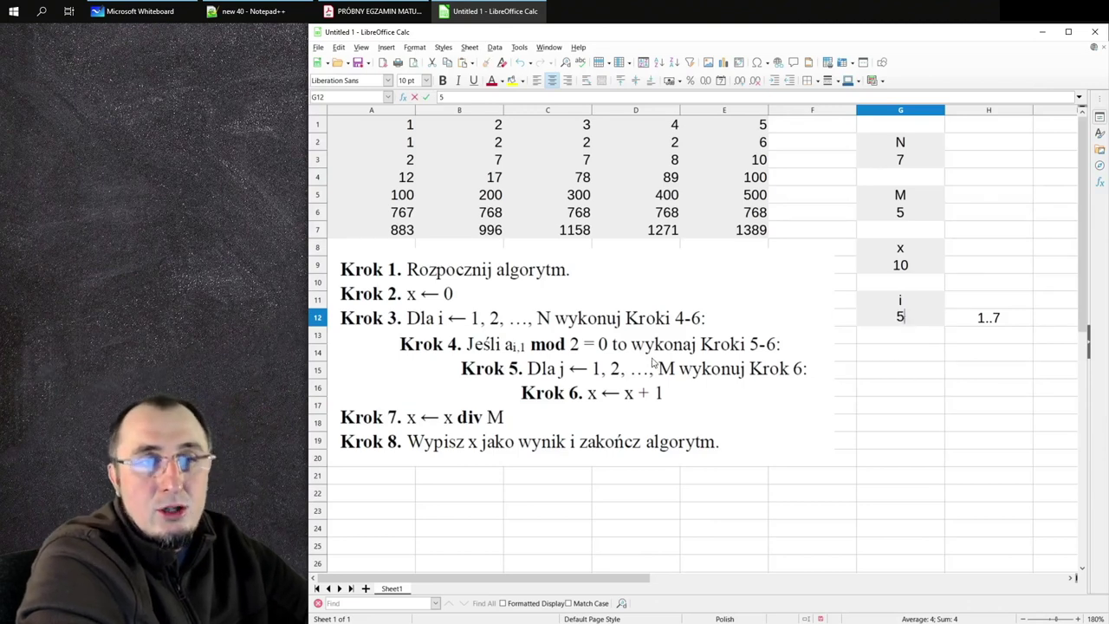
click(394, 199)
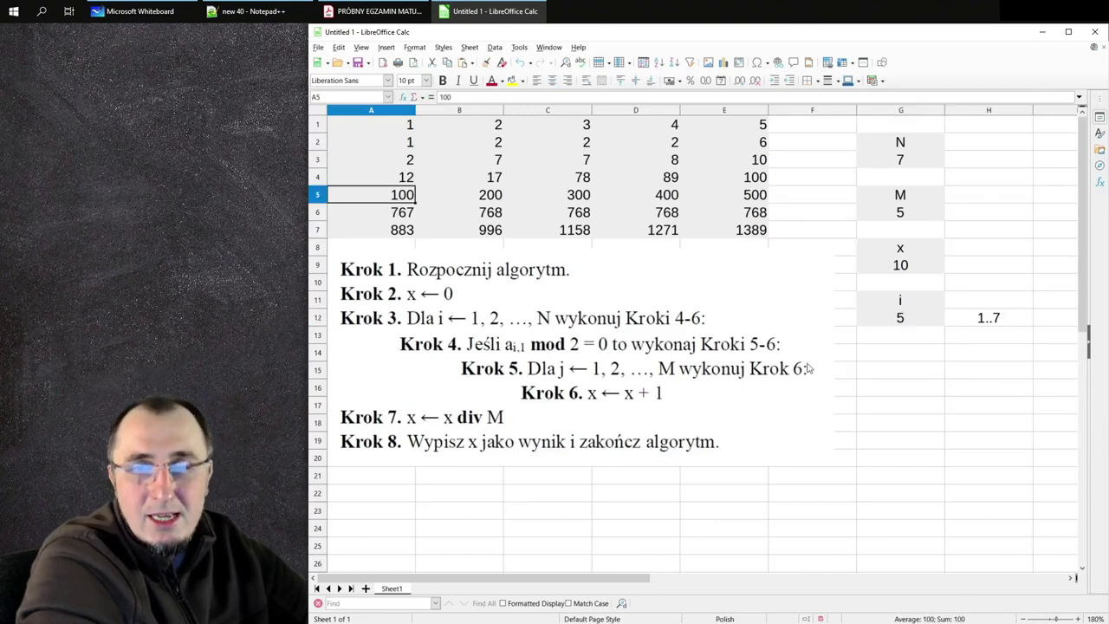
Restore the j block at G15:H16 with its 1..5 range and set j in G16 to 1.
click(900, 371)
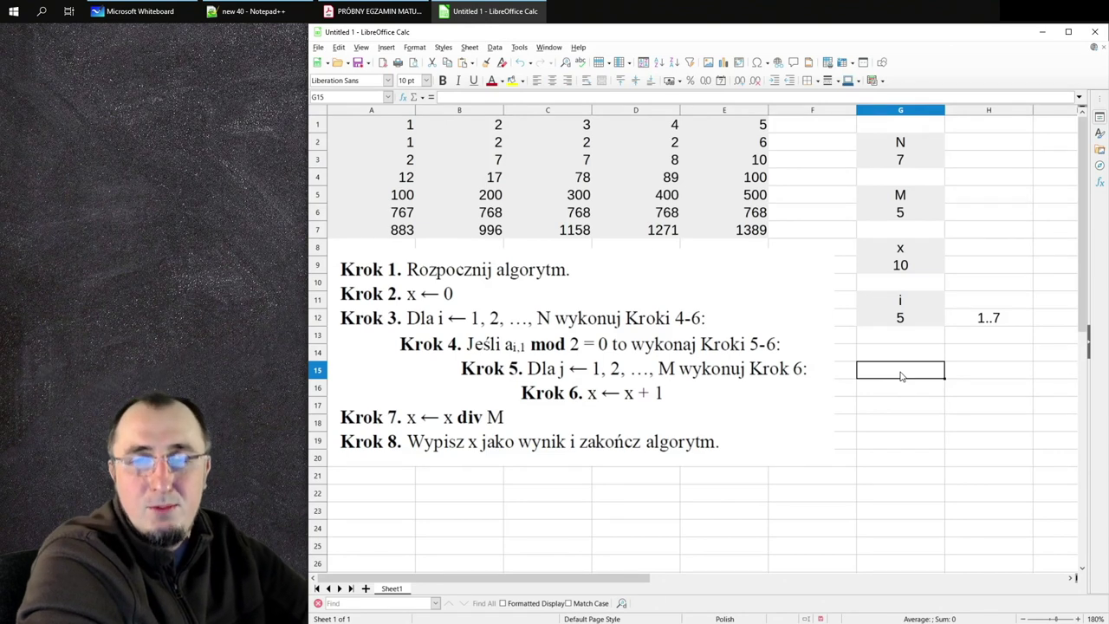
key(shift+Down)
key(shift+Right)
text(j)
key(Return)
text(1)
key(Down)
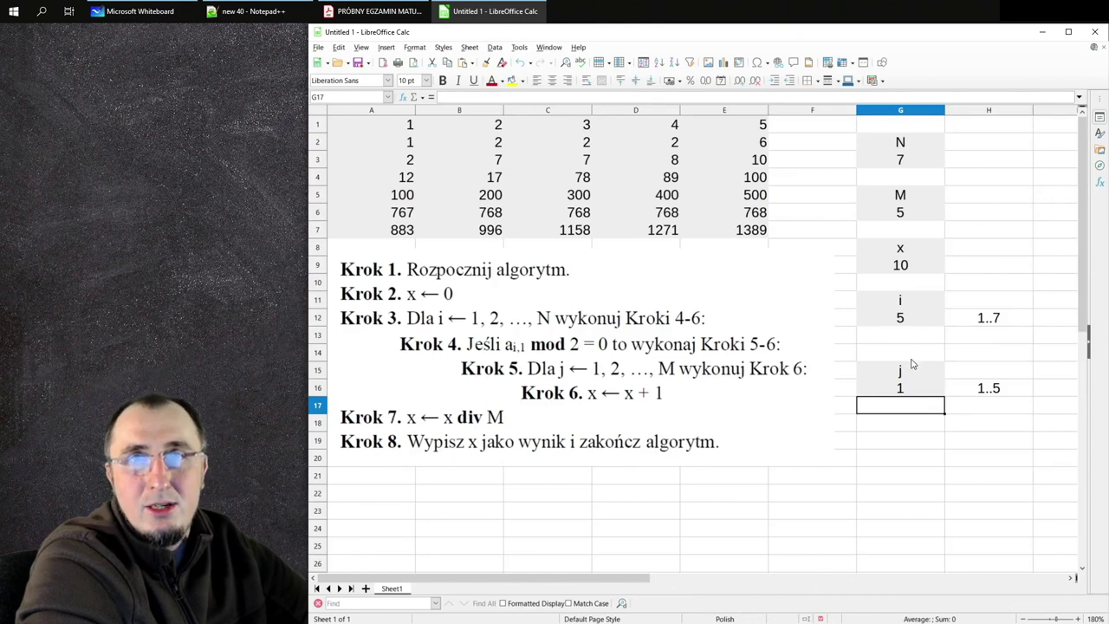
Skip through the inner loop by setting x in G9 to 15 and j in G16 to 5.
click(901, 264)
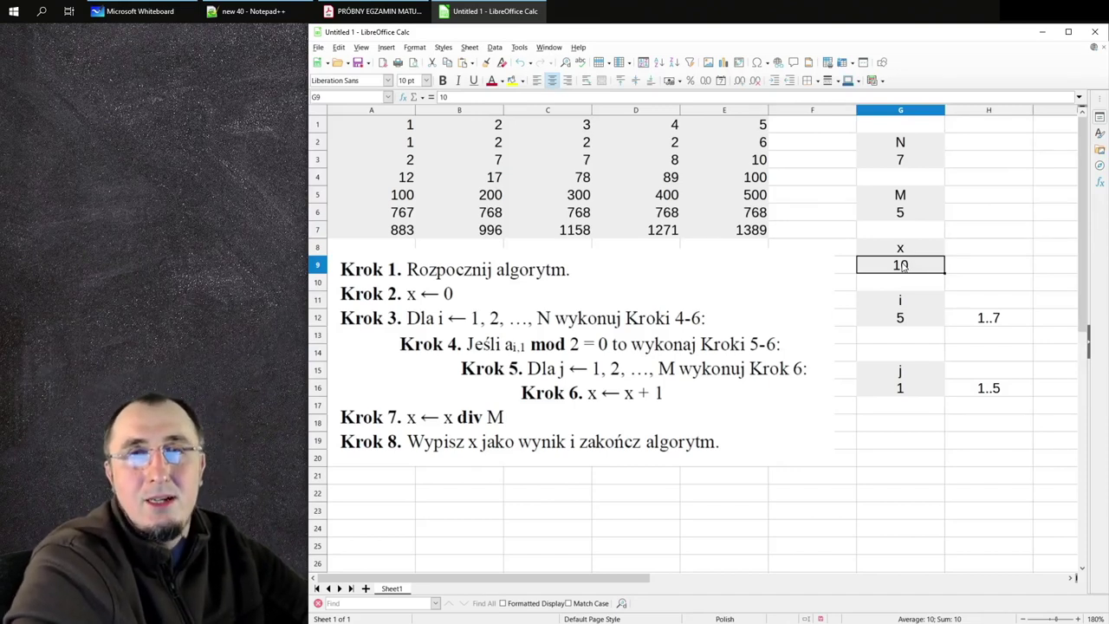
text(15)
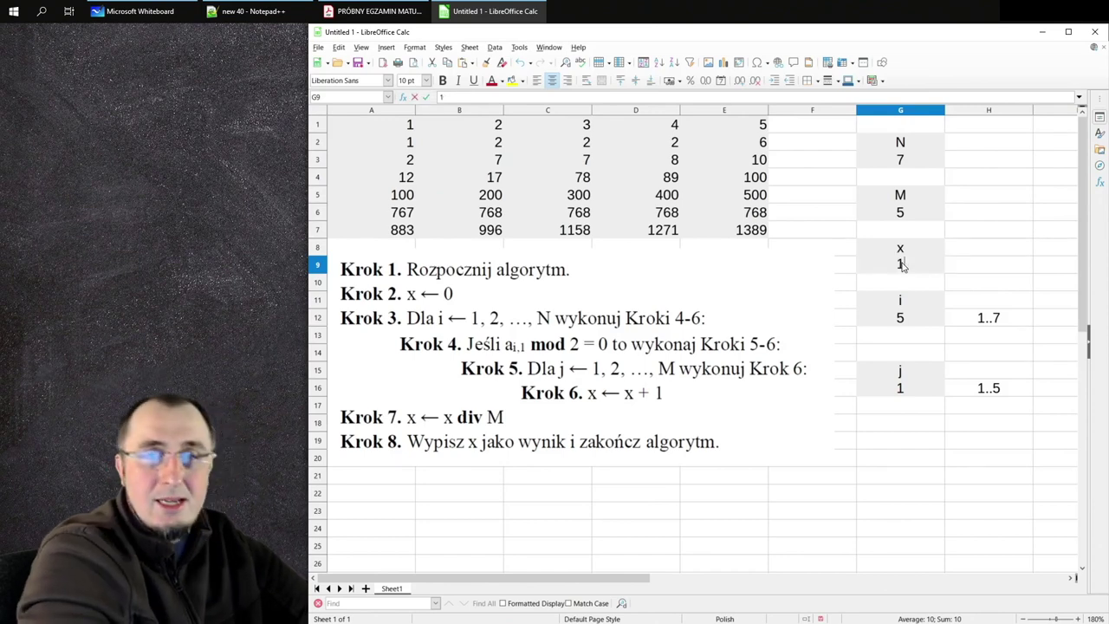
key(Return)
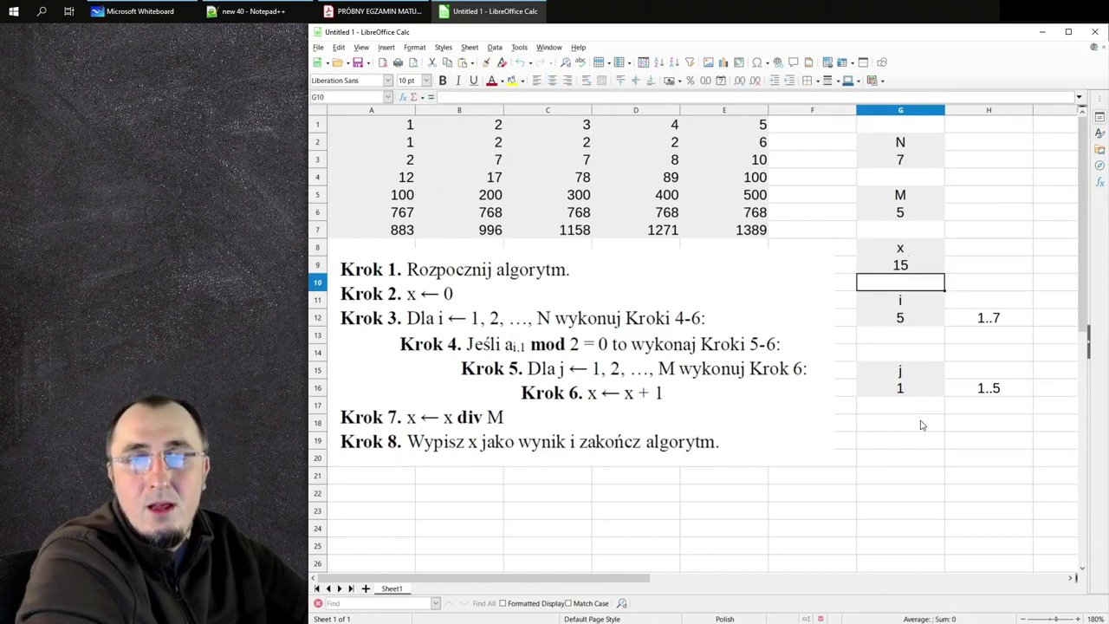
click(898, 387)
text(3)
key(Return)
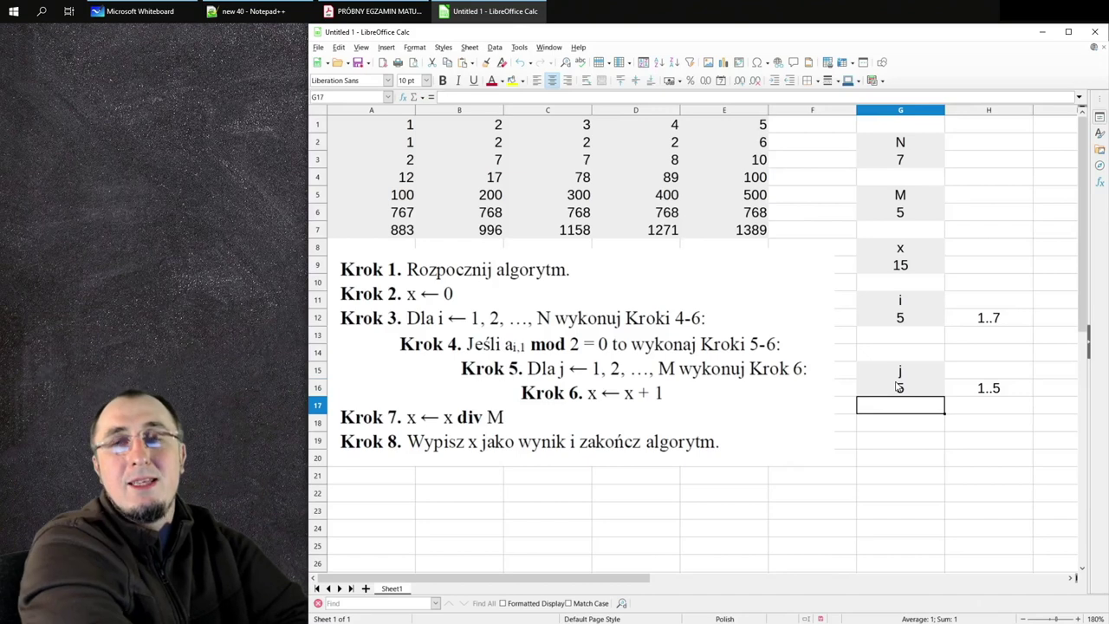
click(899, 387)
text(5)
Cut the range G14:H16 holding the j block, and advance i in G12 to 6, selecting A6 for the parity check.
drag(901, 352, 988, 390)
key(ctrl+x)
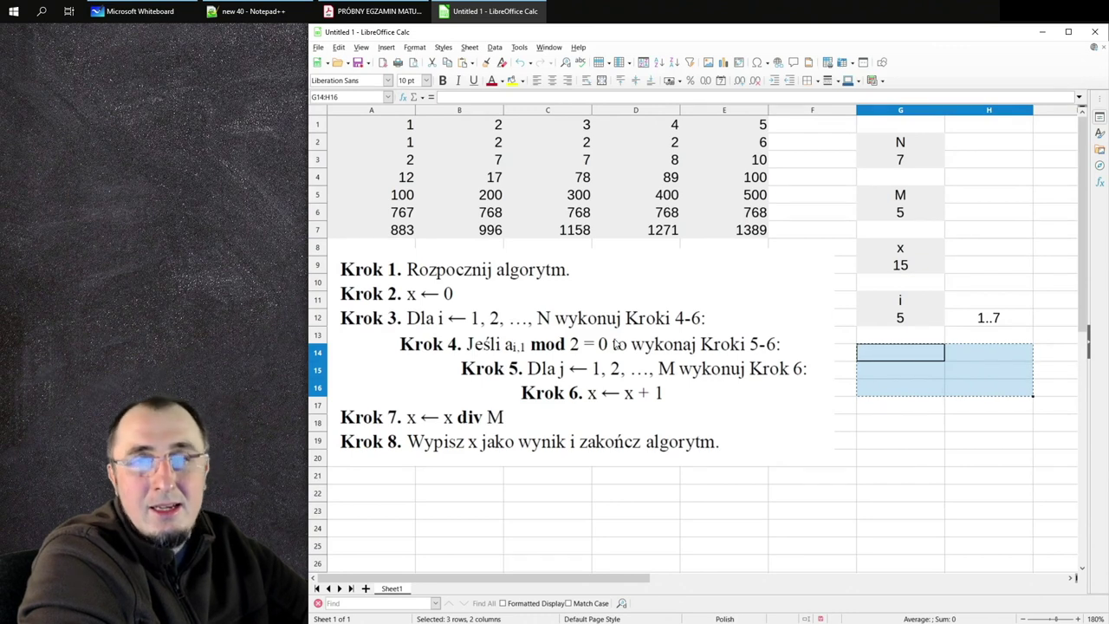
click(902, 319)
text(6)
key(Return)
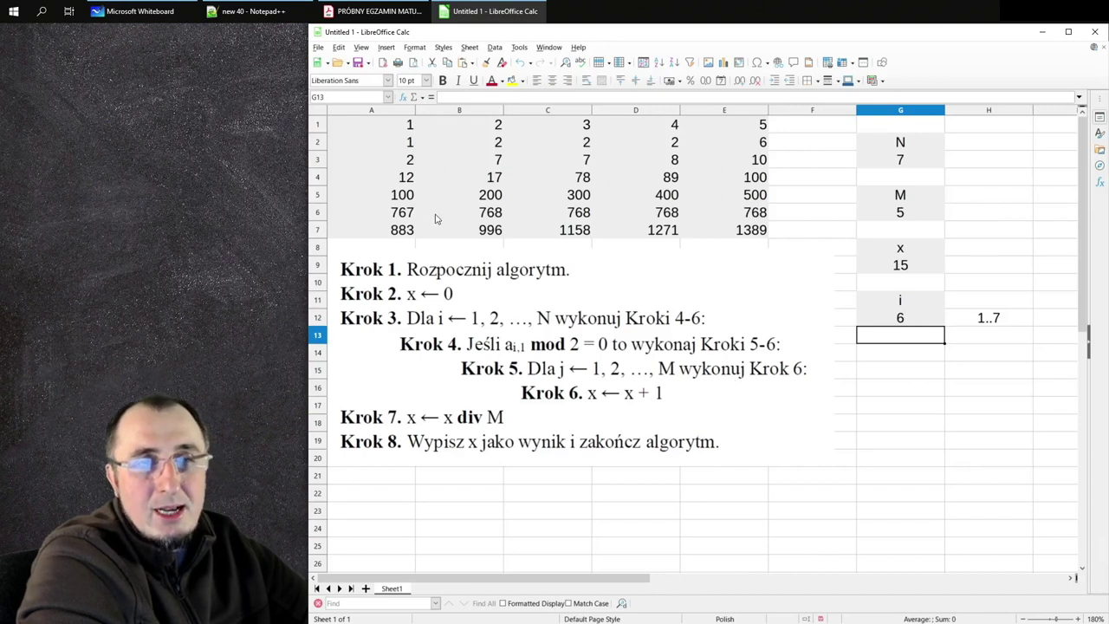
click(404, 215)
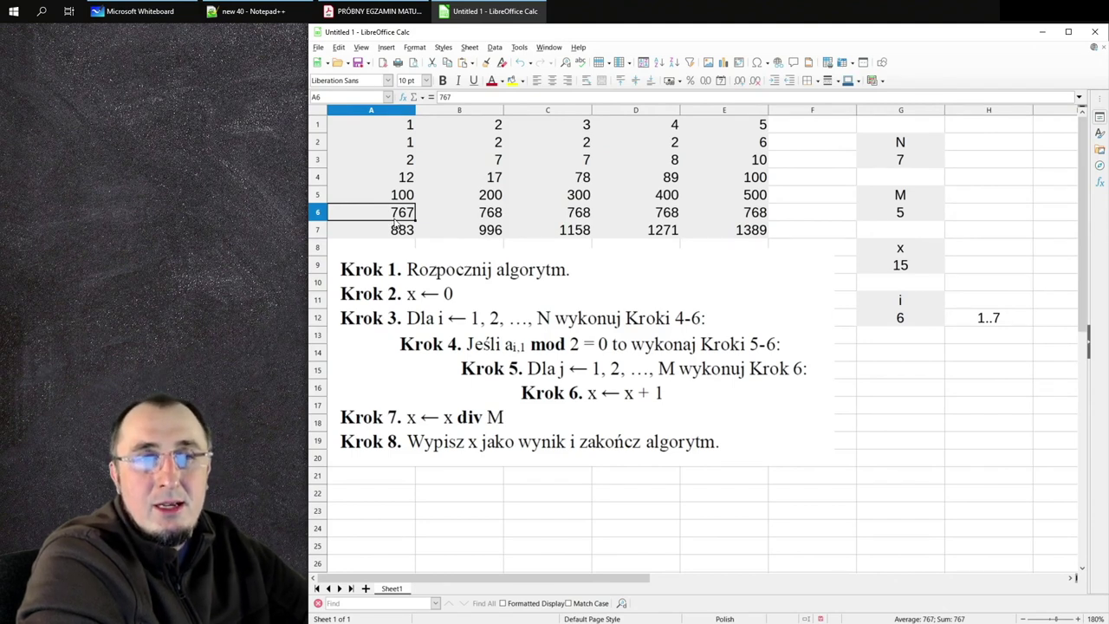
Advance i in G12 to 7 and select A7 for the parity check.
click(912, 319)
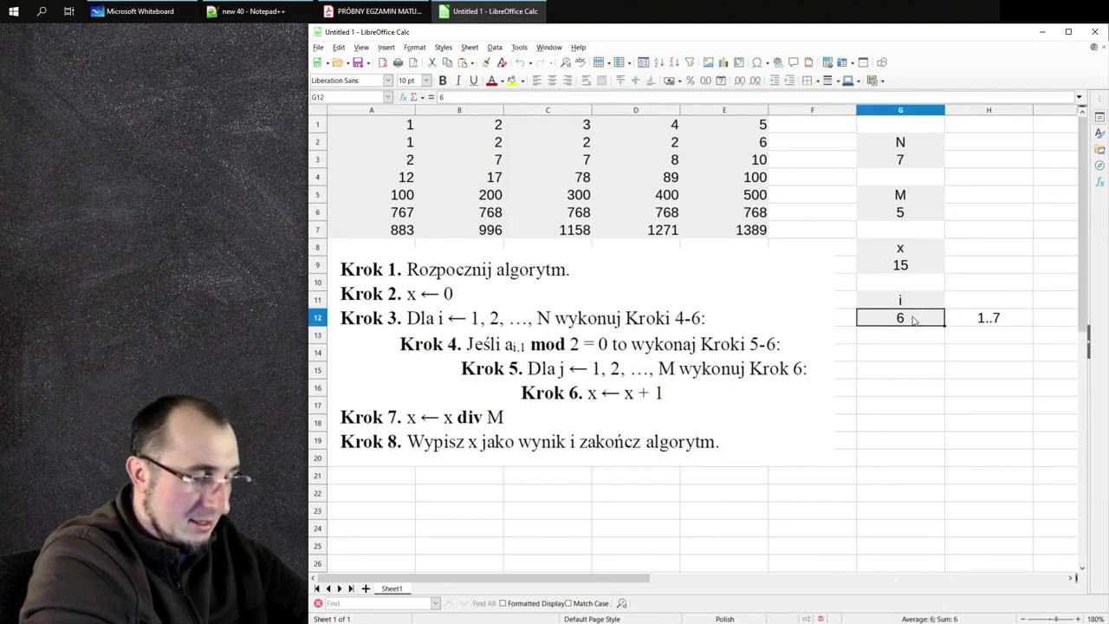
text(7)
key(Return)
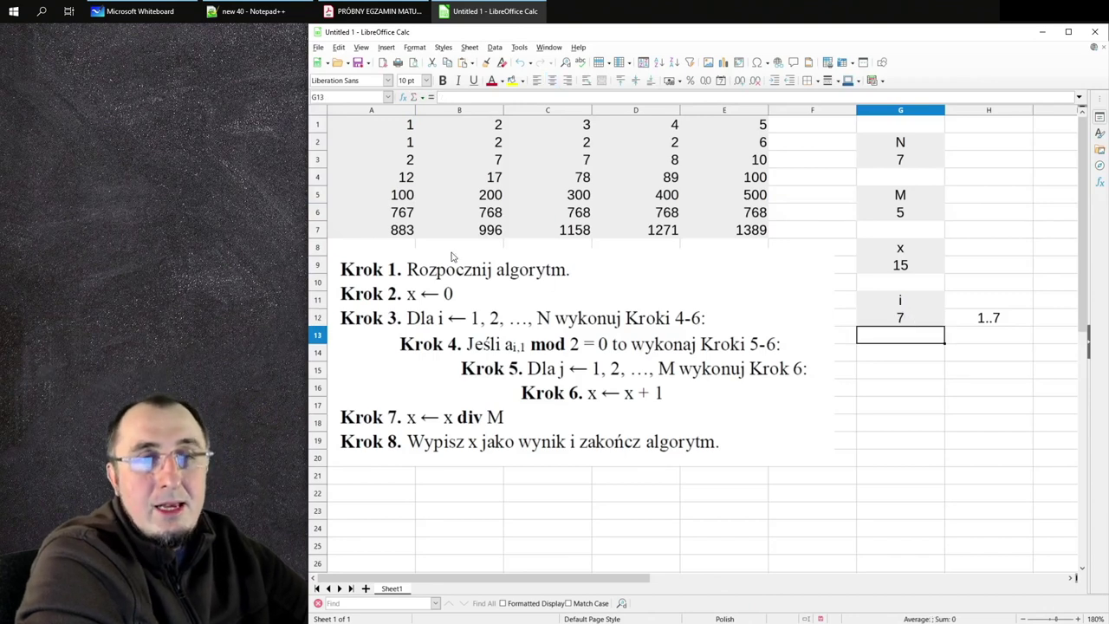
click(391, 234)
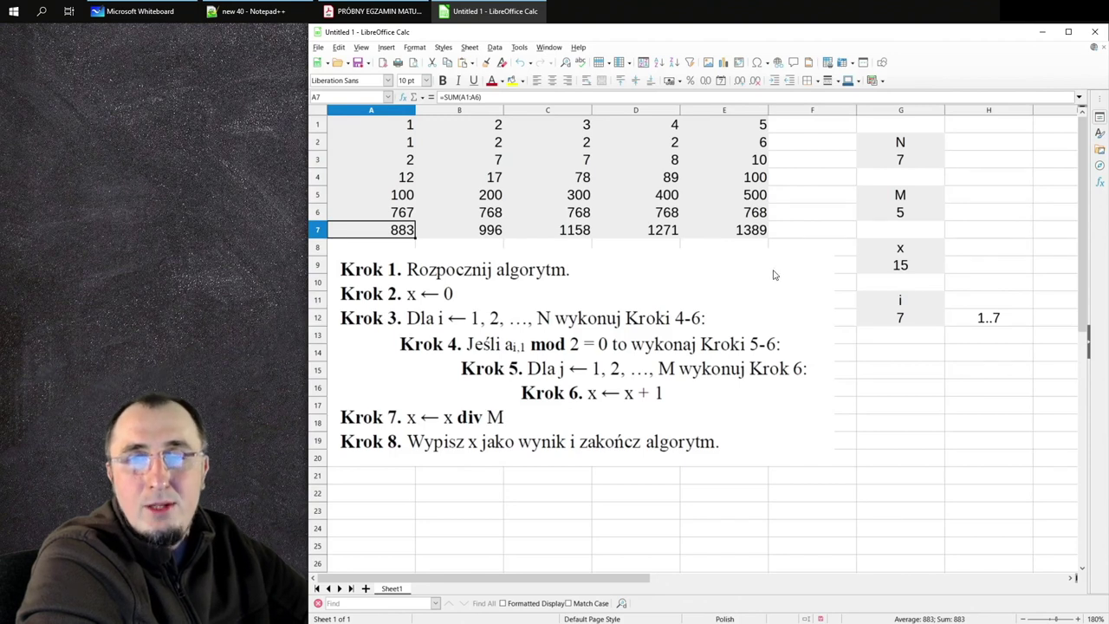
Carry out step 7 by checking M in G6 and setting x in G9 to 3.
click(895, 265)
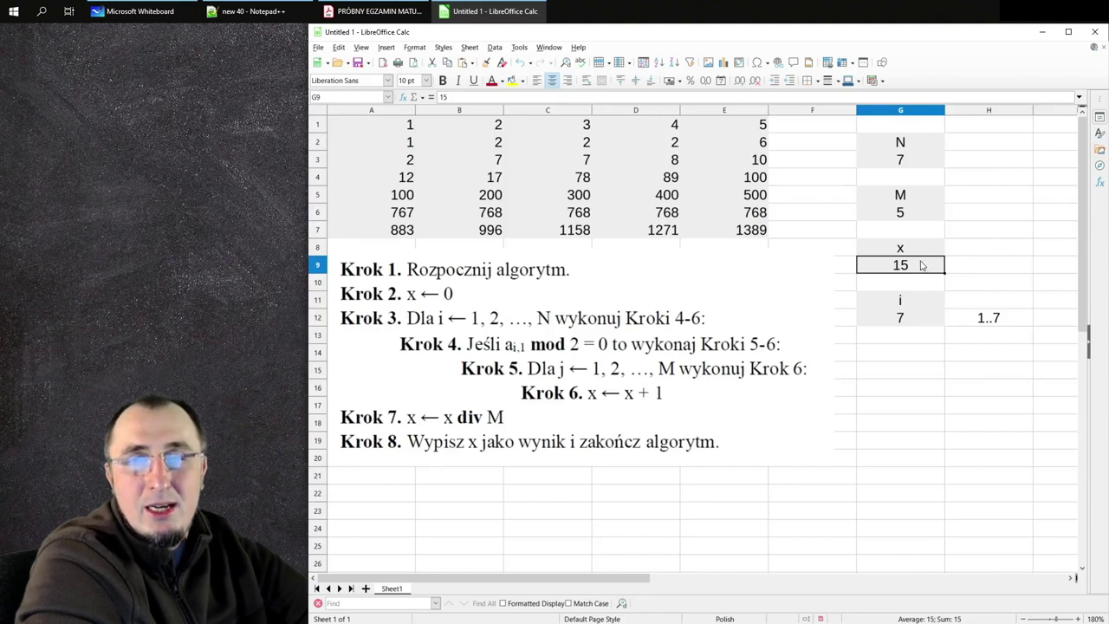
click(914, 214)
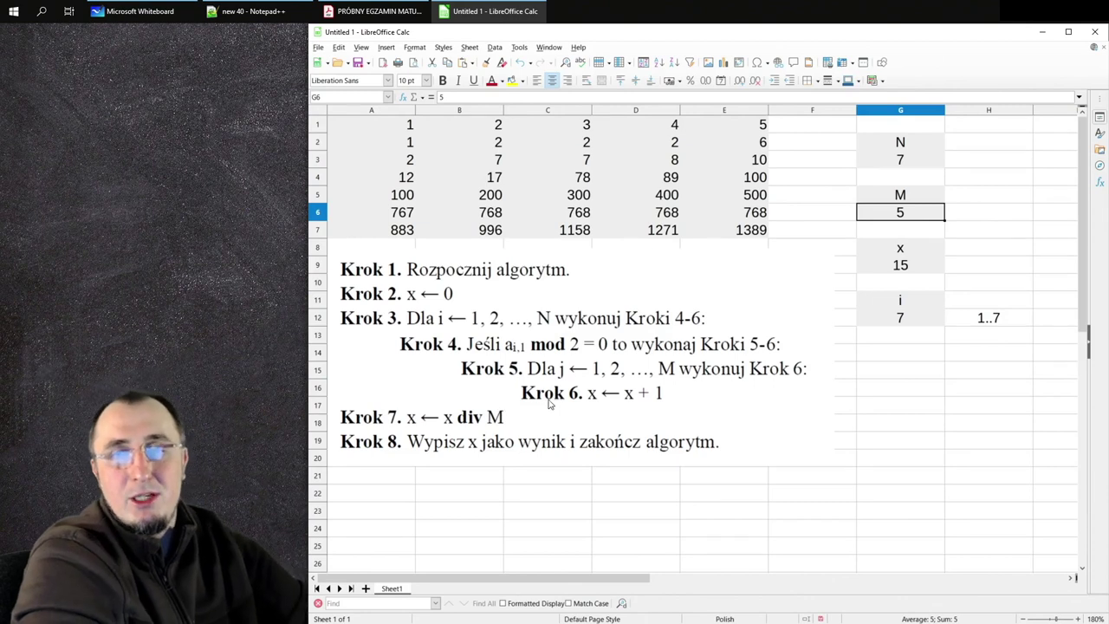
click(923, 267)
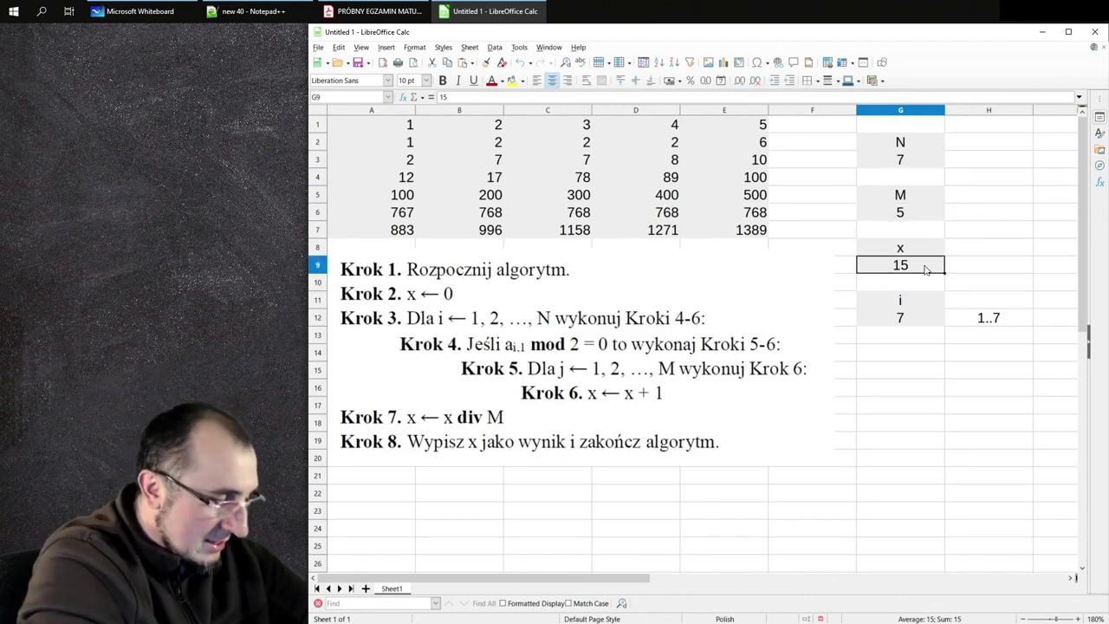
text(3)
key(Return)
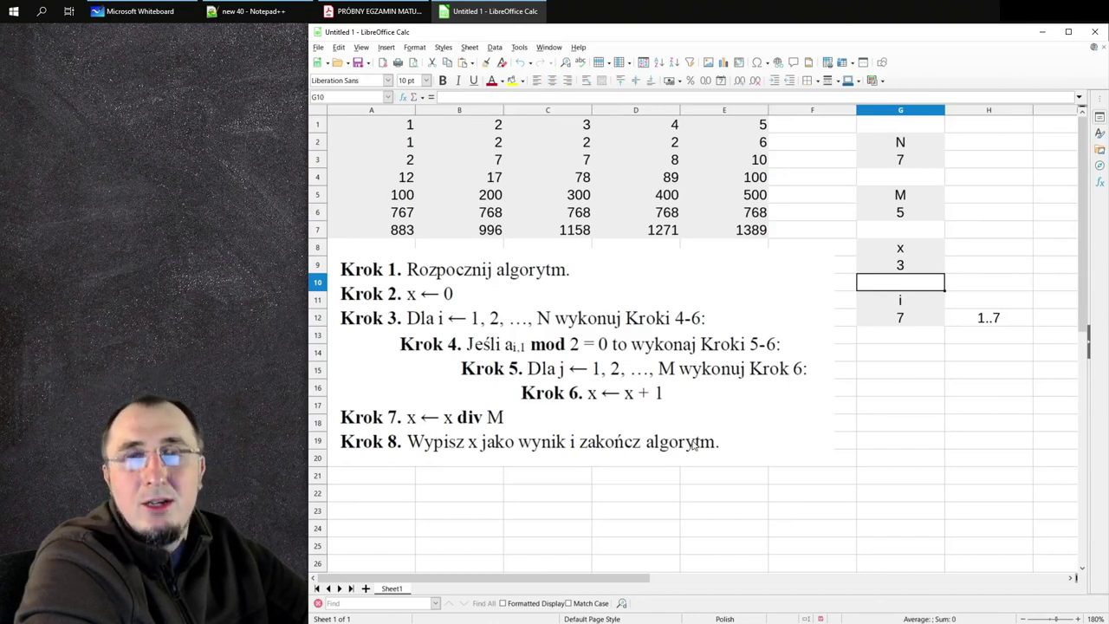
Point out the result x in G9 and the even first-column entries in A3:A5.
click(906, 264)
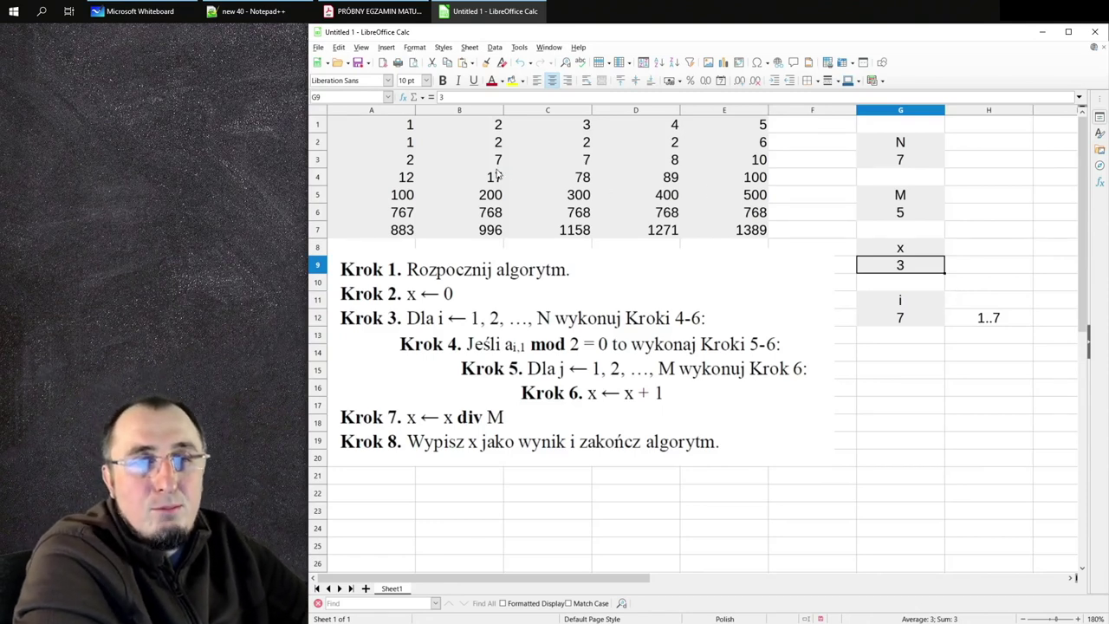
click(400, 163)
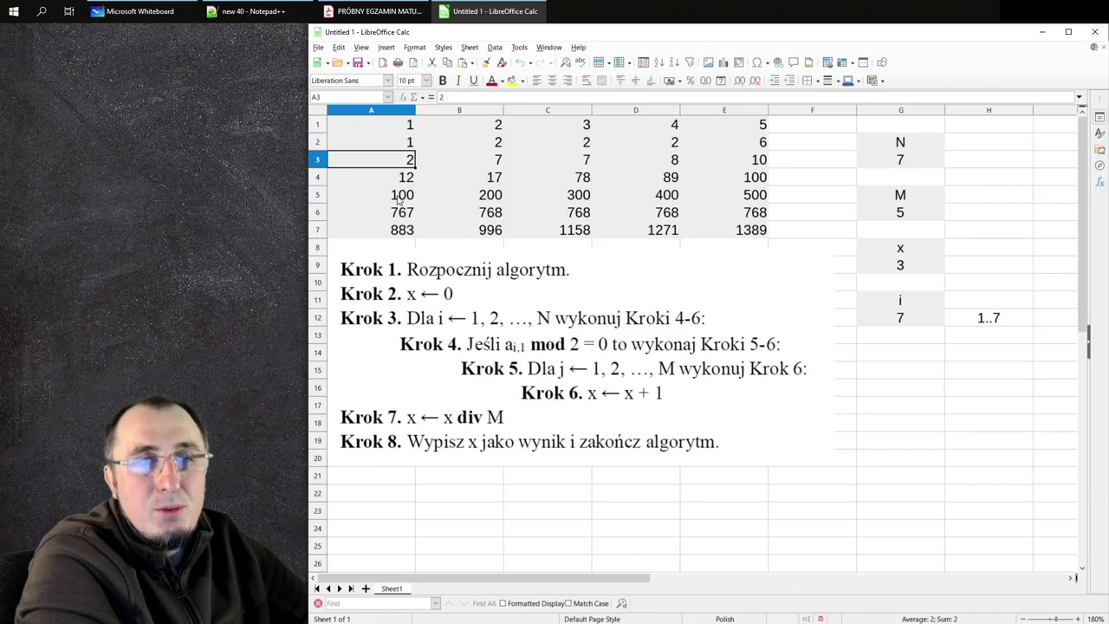
shift+click(400, 194)
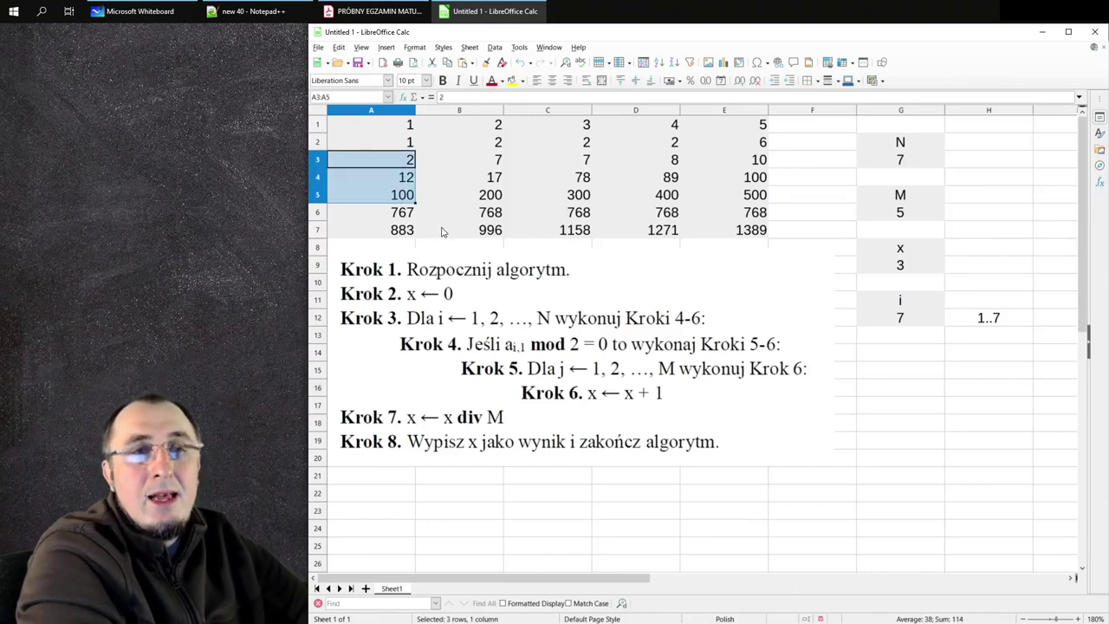
Select the M block in G5:G6 to point out the number of columns.
click(390, 127)
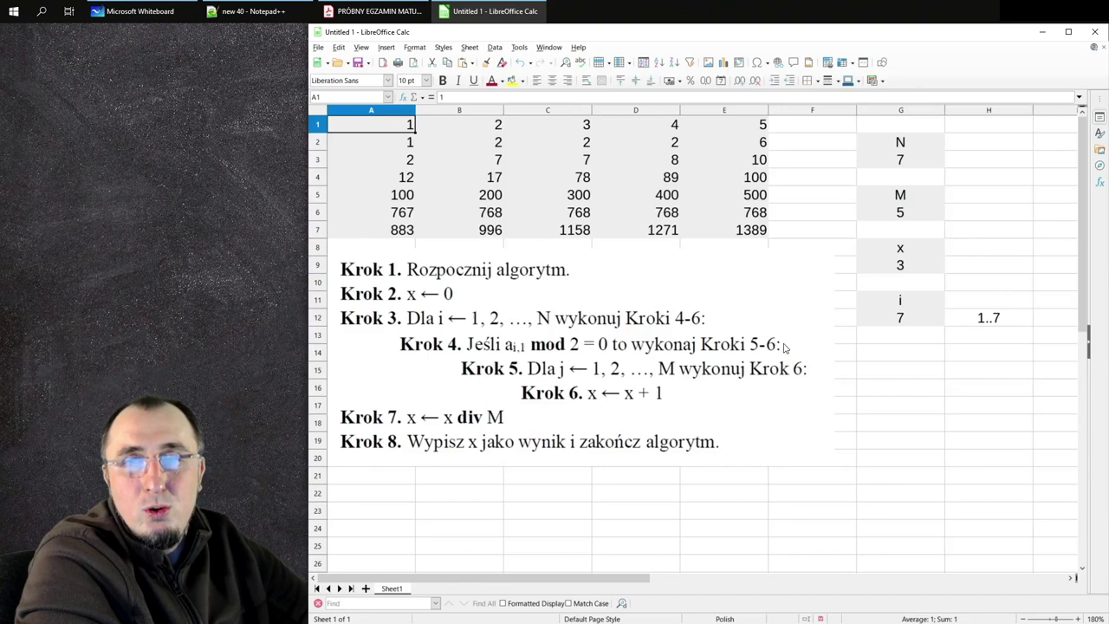
shift+click(903, 195)
shift+click(905, 212)
click(905, 212)
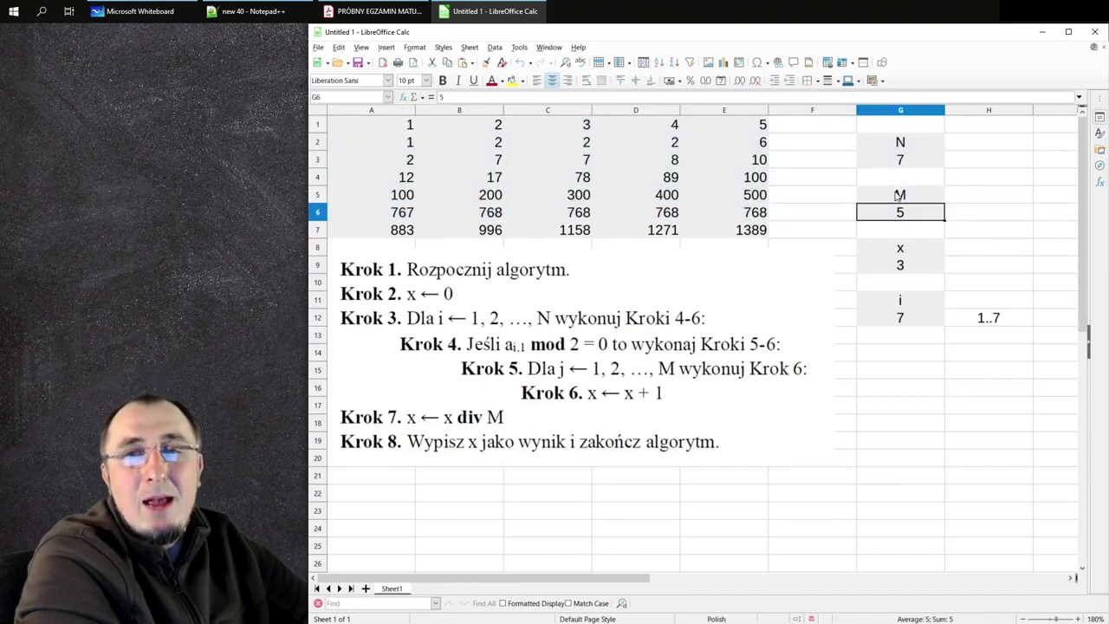
shift+click(900, 196)
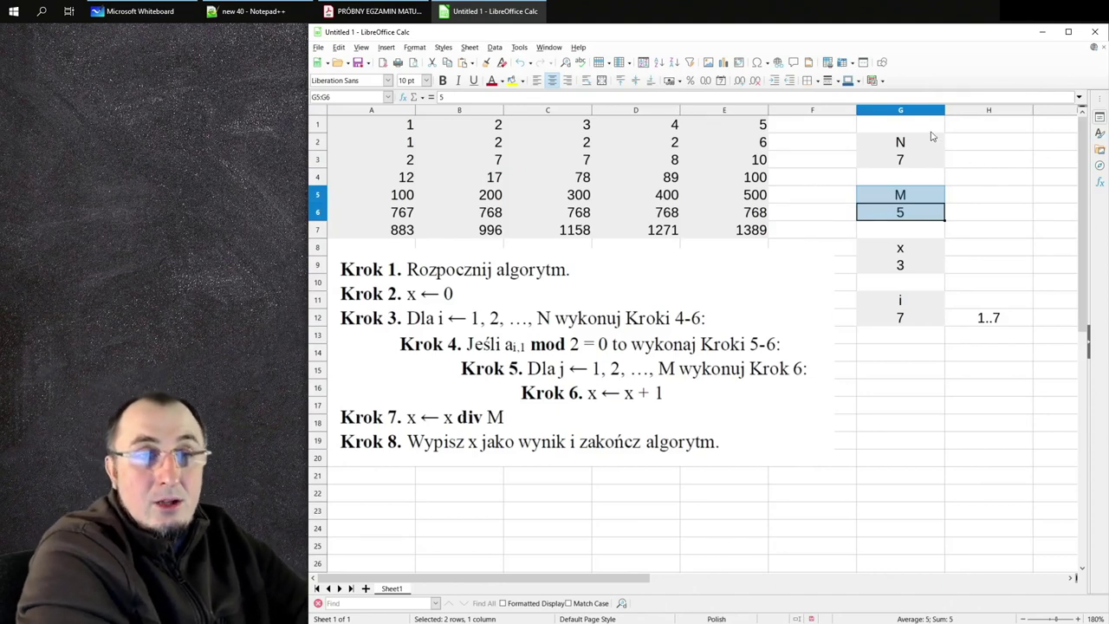
Highlight the table's first row A1:E1, then the first-column cells A1:A2.
click(414, 126)
key(shift+Right)
click(412, 126)
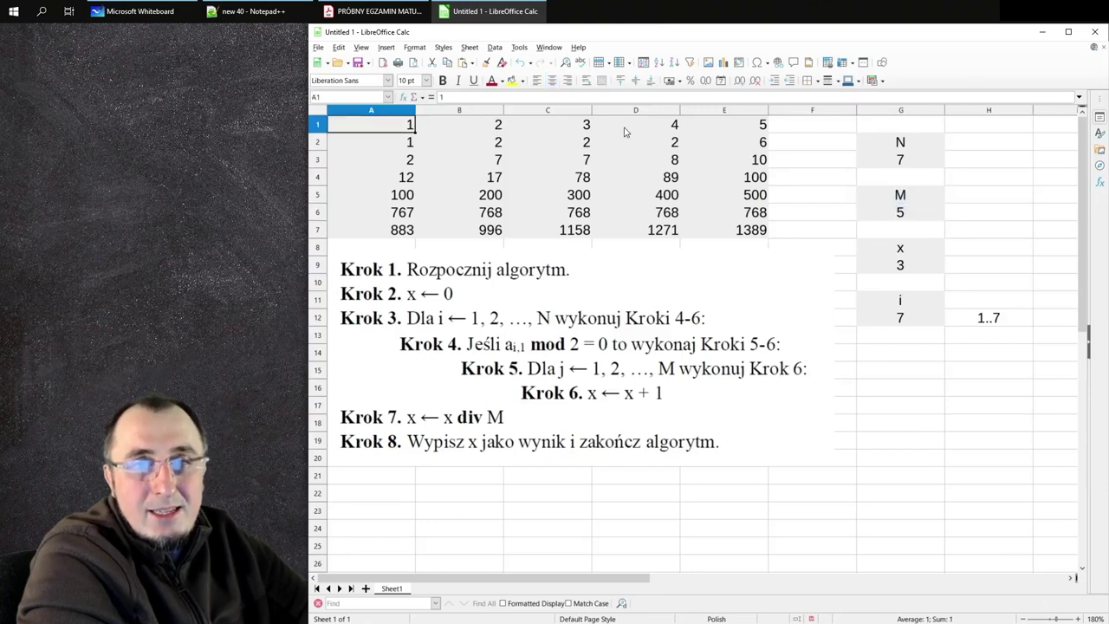
shift+click(726, 130)
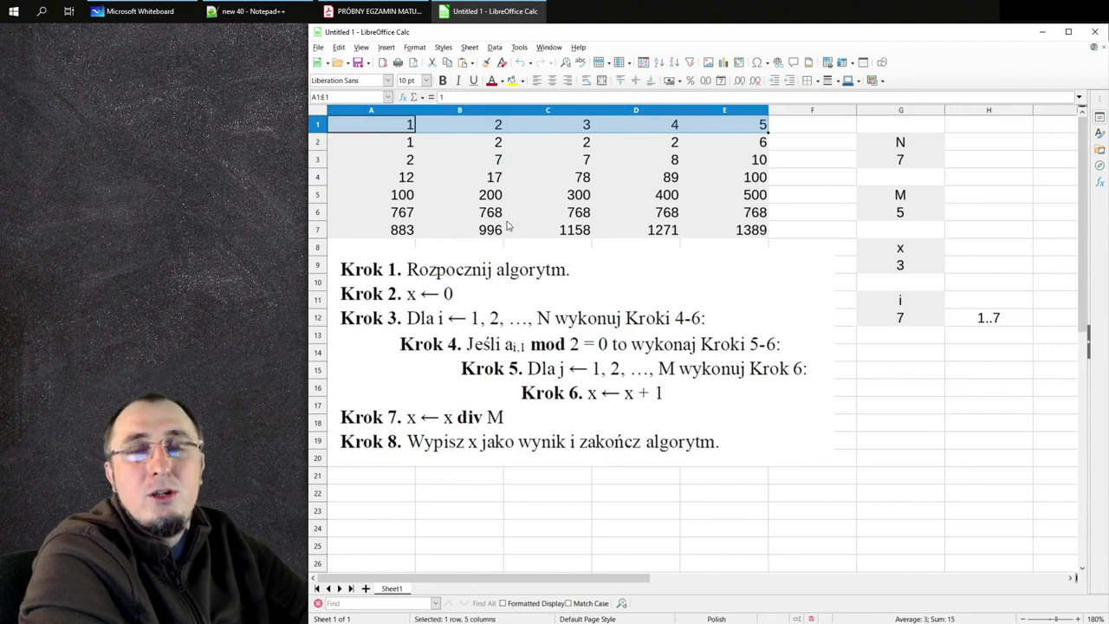
shift+click(407, 144)
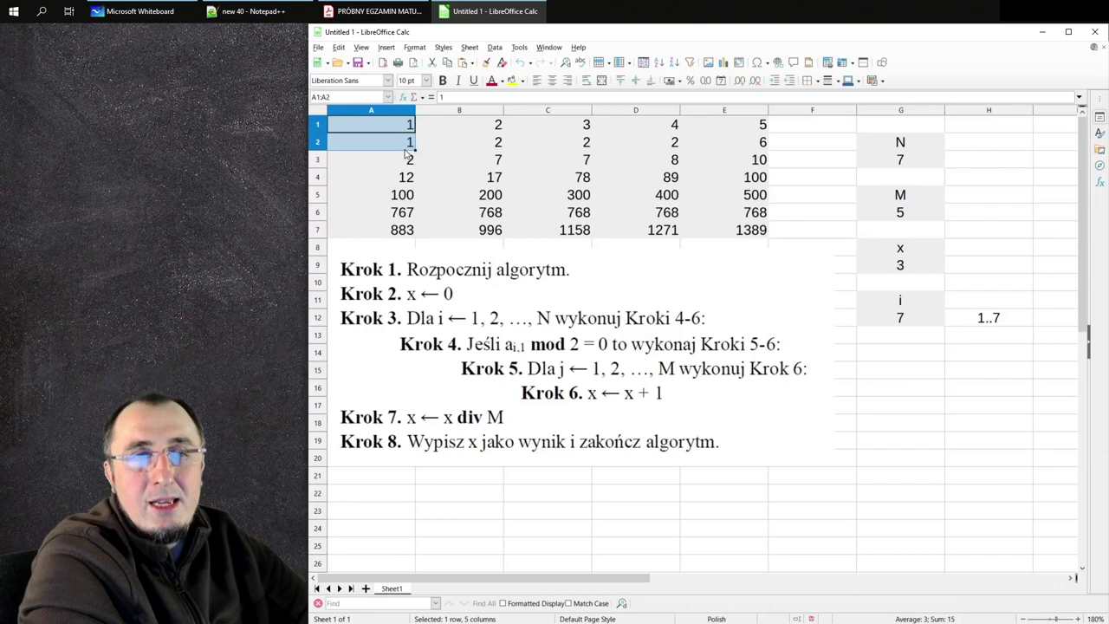
Highlight table rows 3 to 5 one after another up to A3:E5, then the columns beyond the first in B1:E7.
click(409, 161)
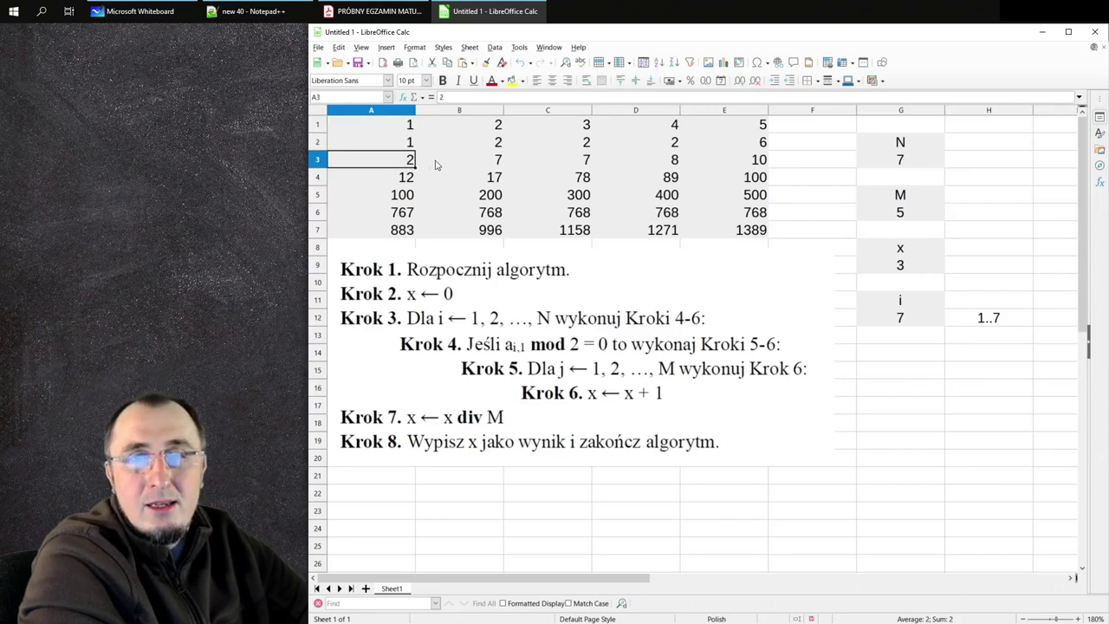
shift+click(754, 161)
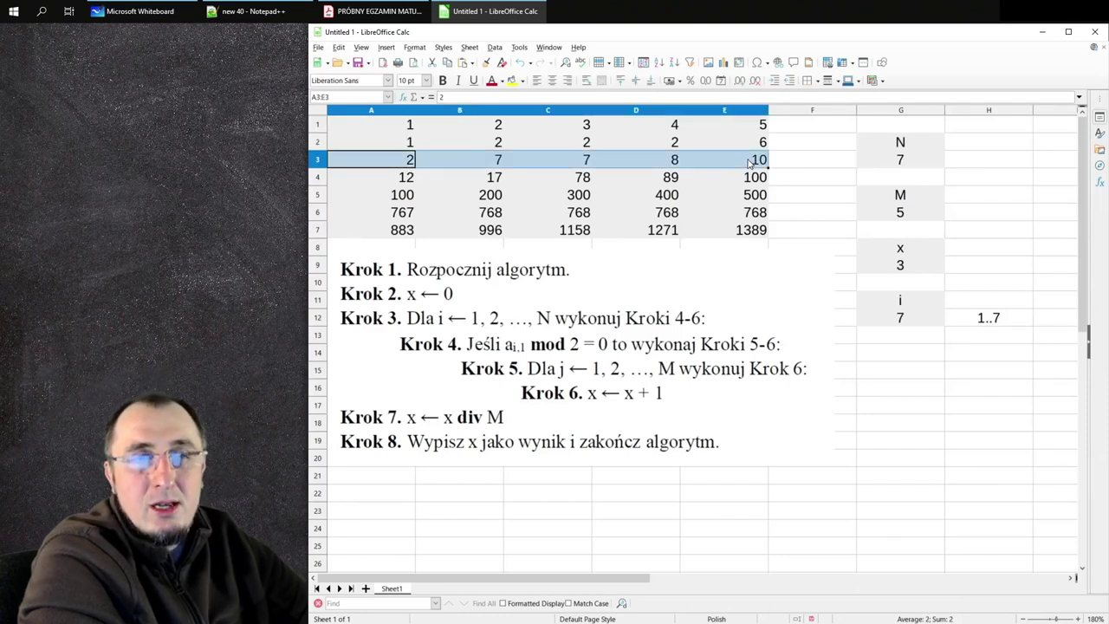
shift+click(412, 178)
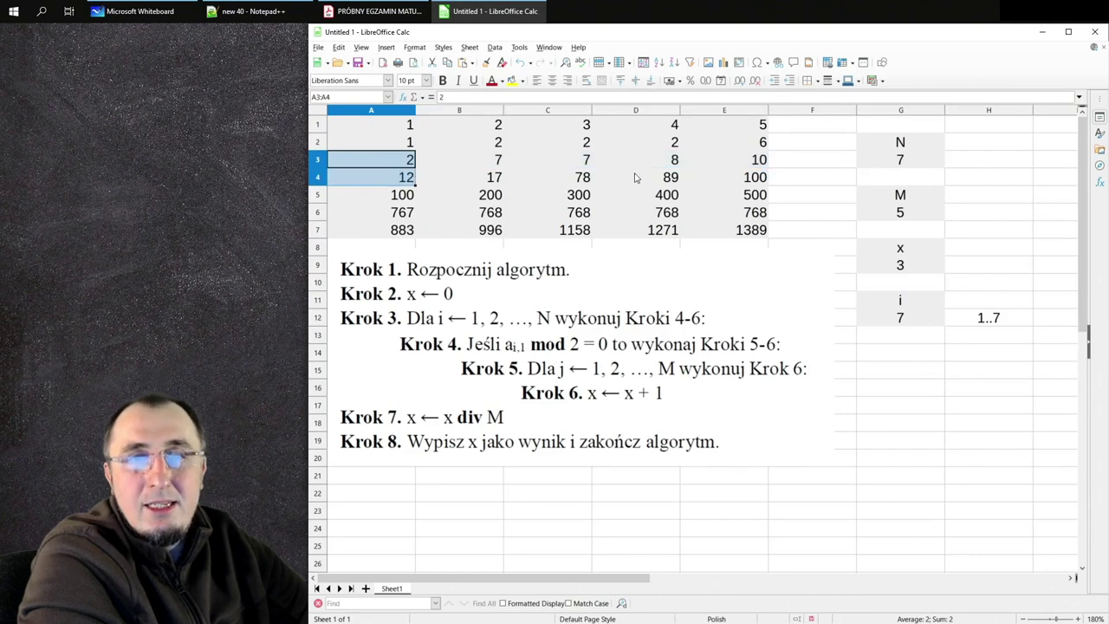
shift+click(753, 180)
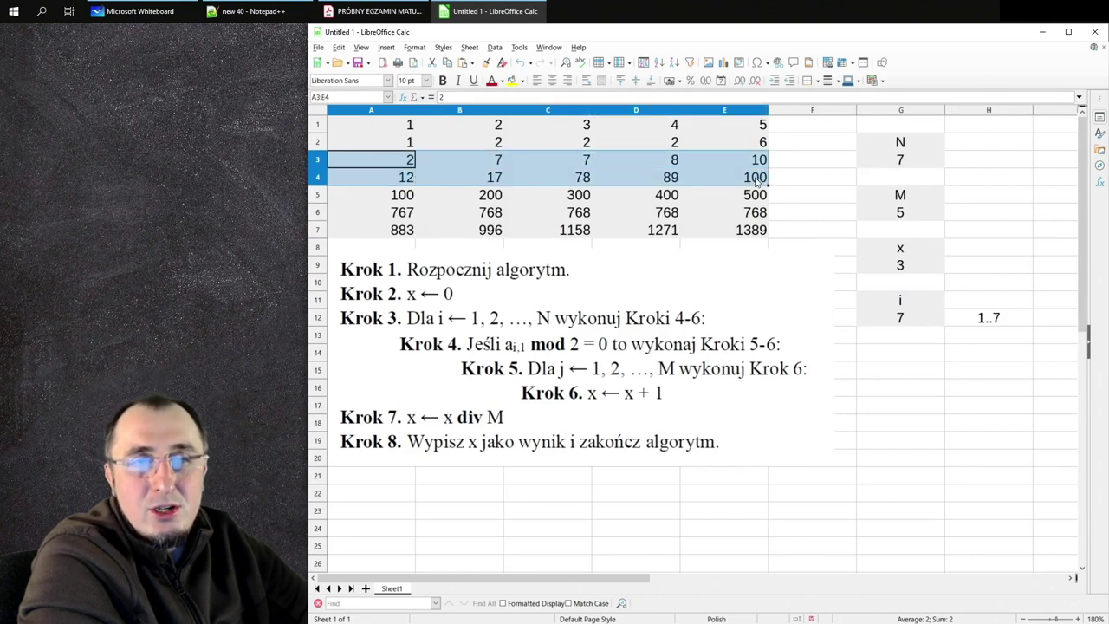
shift+click(415, 196)
shift+click(758, 201)
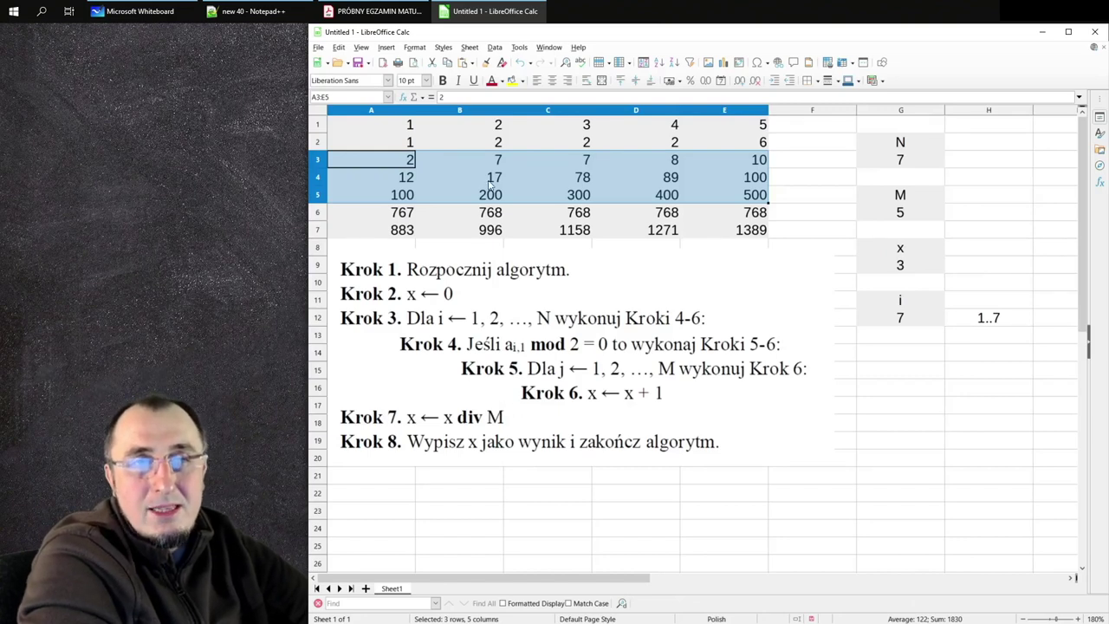
drag(484, 134, 735, 232)
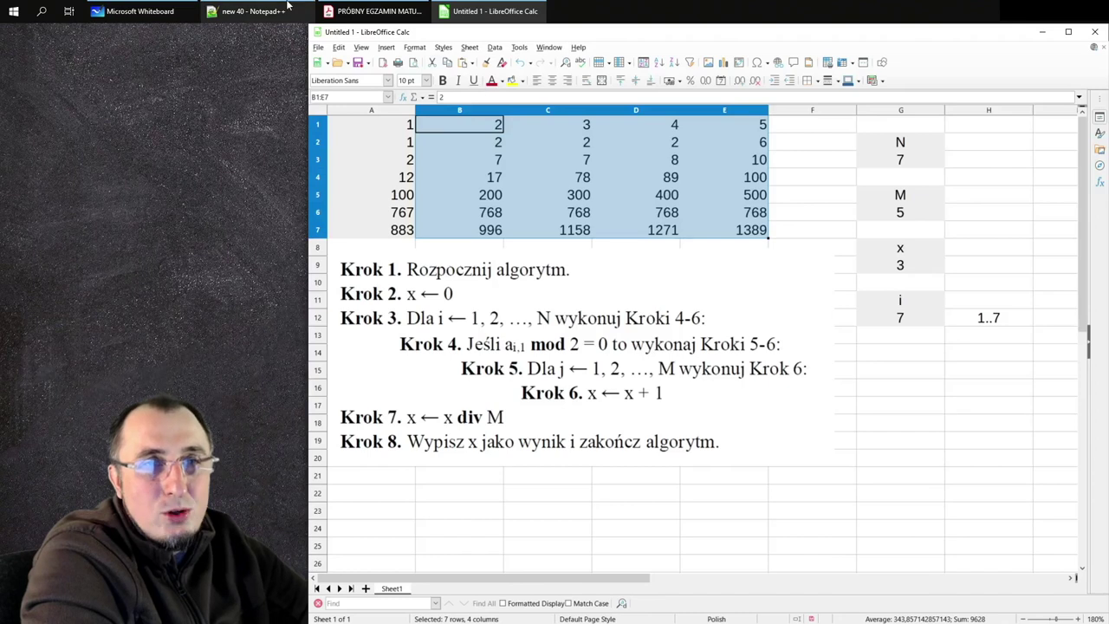
Switch to the exam PDF in Acrobat Reader to review task 3.1 (Tablica), then return to the Calc sheet at cell A1.
click(345, 9)
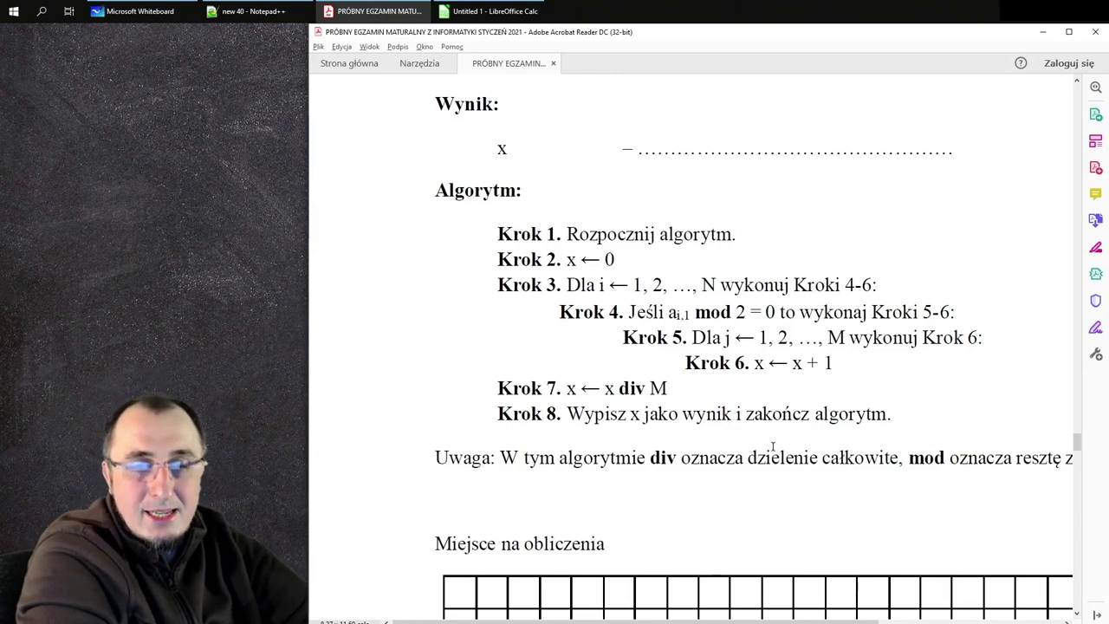
scroll(774, 446, down, 10)
scroll(772, 447, down, 1)
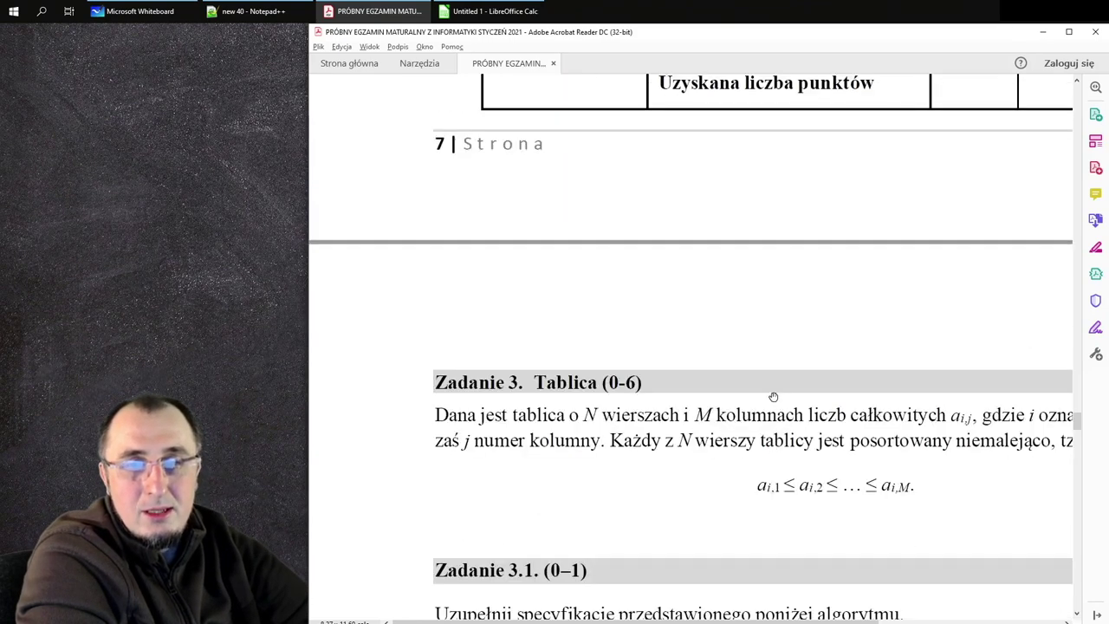
scroll(774, 396, down, 11)
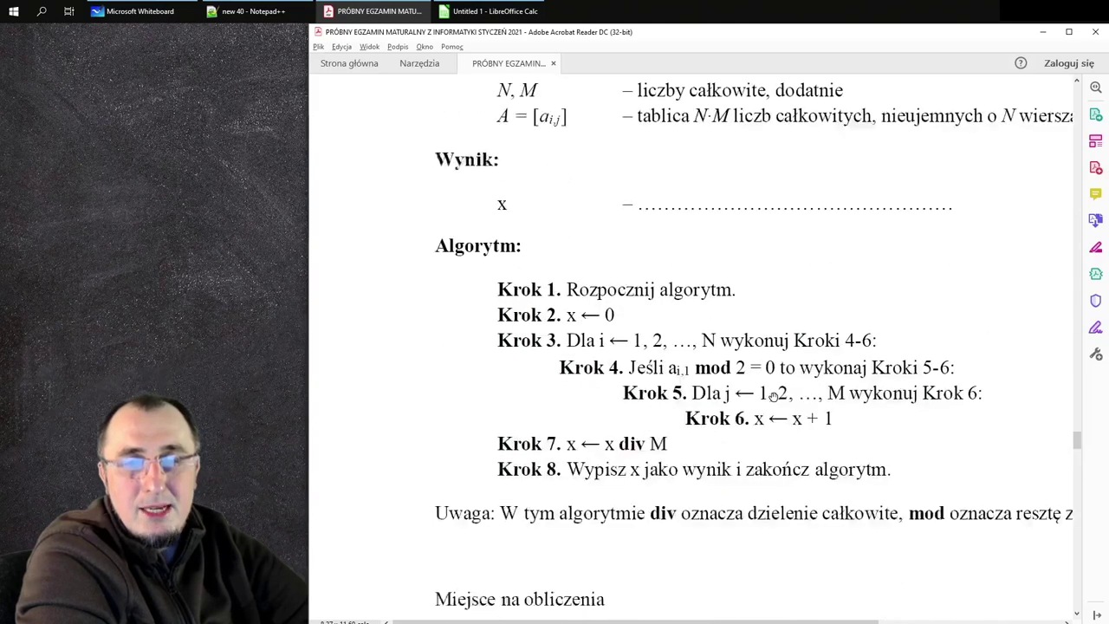
scroll(772, 396, down, 5)
scroll(774, 396, down, 4)
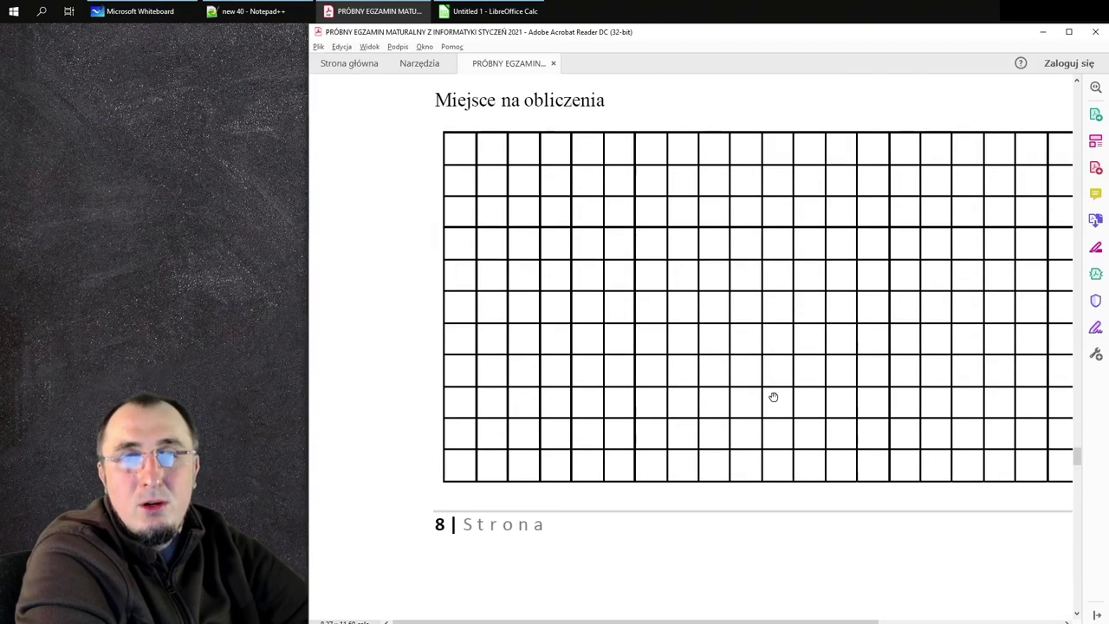
click(487, 12)
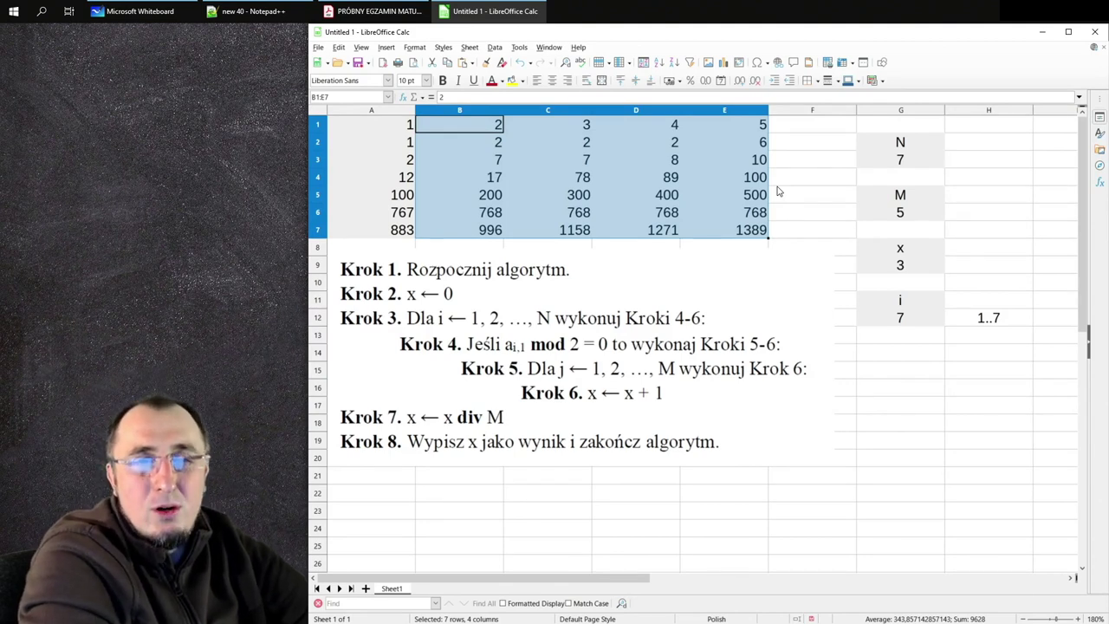
click(407, 129)
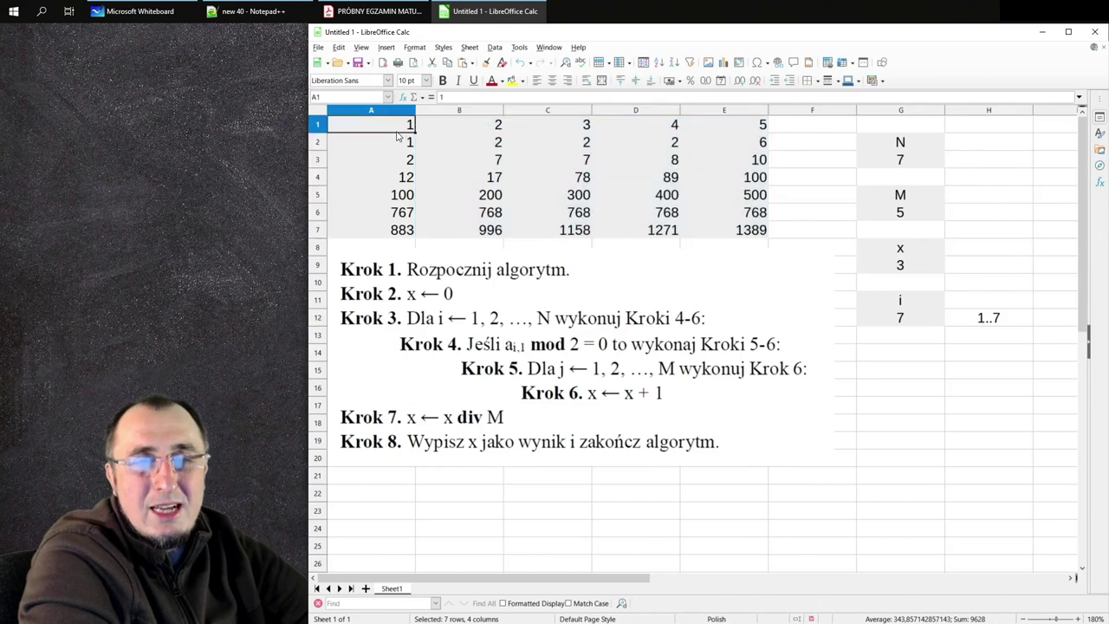